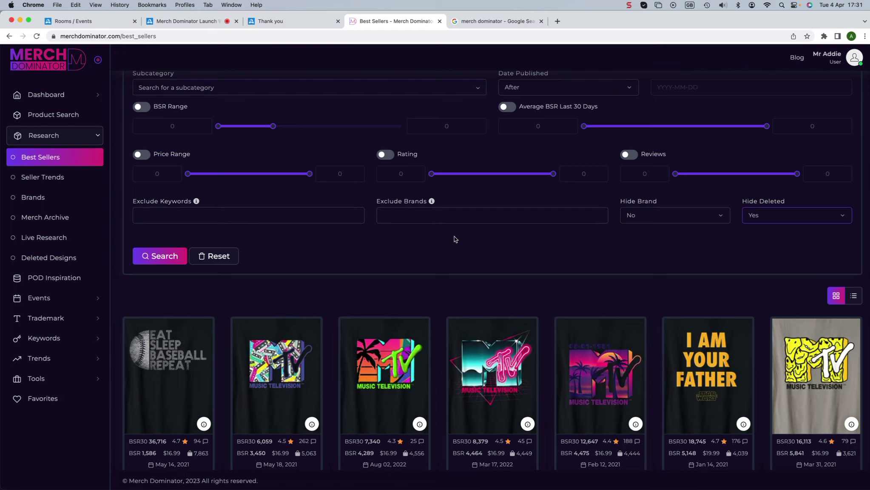
Step: Keep the Date Published filter on After and sort the best-selling T-shirts by Newest
scroll(388, 230, up, 4)
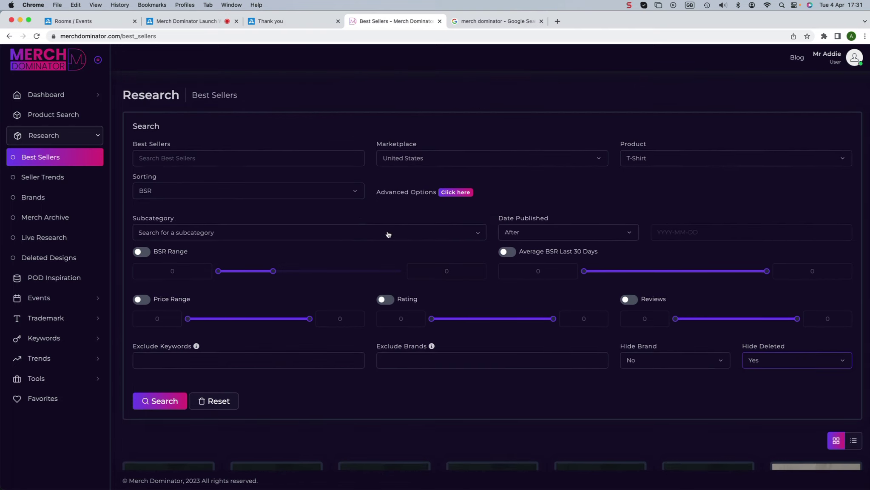
click(553, 229)
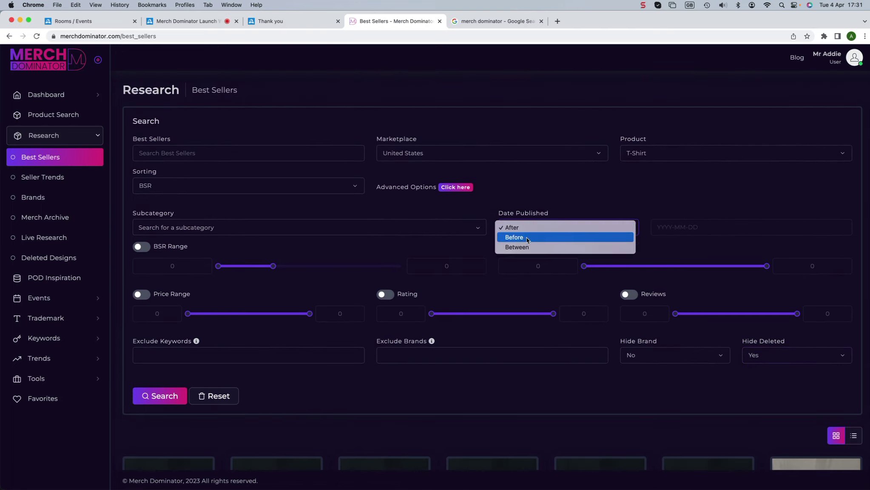
click(525, 229)
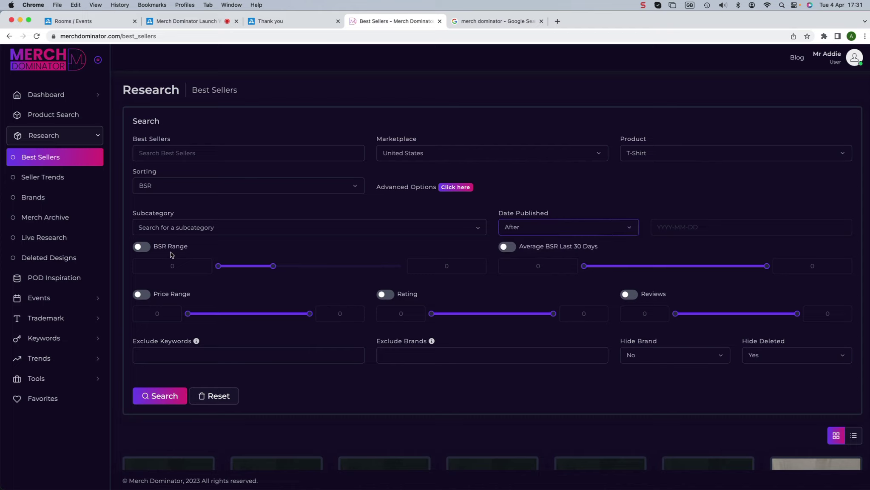
click(155, 192)
click(150, 215)
scroll(408, 382, down, 8)
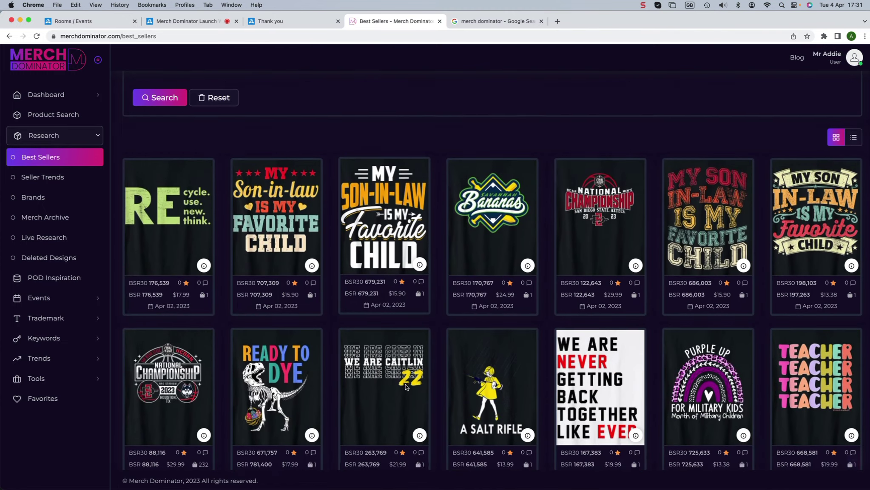
Step: Open the Amazon listing of the "REcycle, use, new, think" T-shirt and copy "Recycle Reuse Renew Rethink" from its title
scroll(287, 319, up, 3)
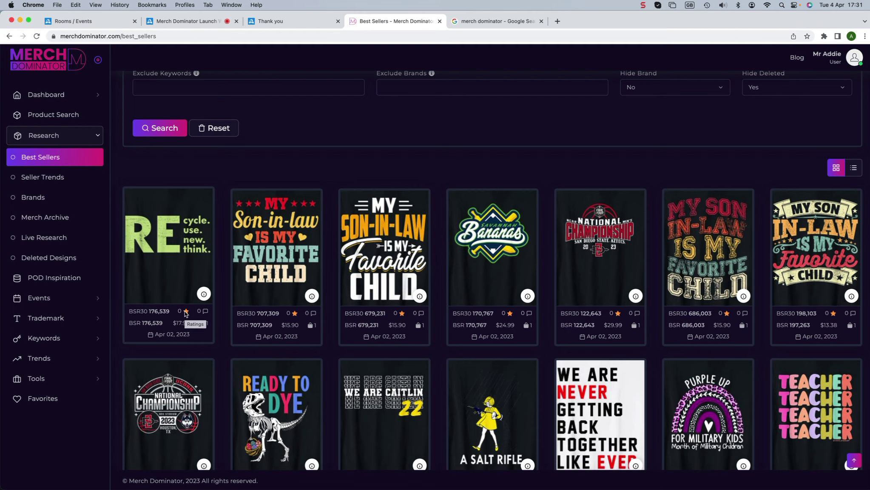
scroll(196, 315, down, 6)
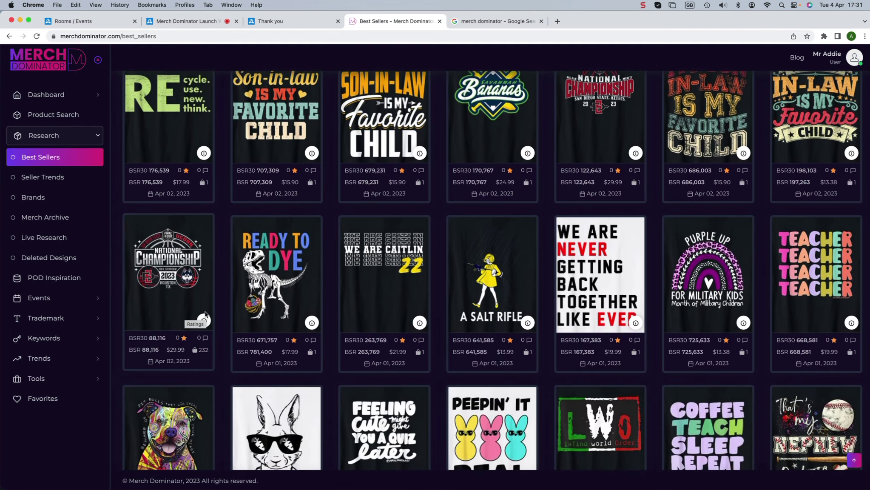
scroll(205, 315, down, 5)
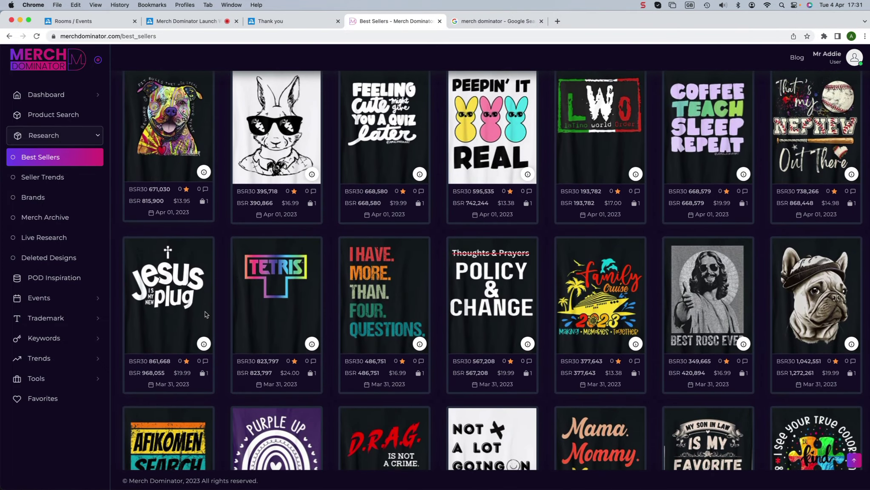
scroll(205, 315, up, 4)
scroll(206, 315, up, 8)
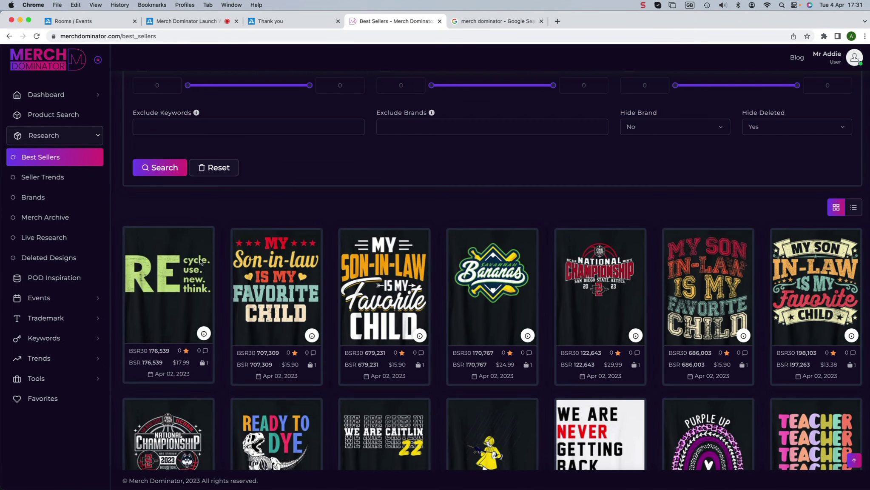
mouse_move(204, 335)
click(186, 334)
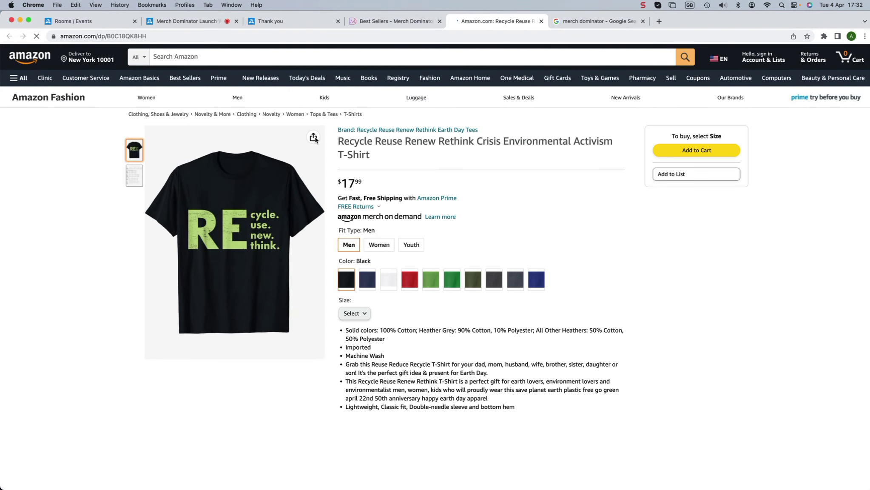
drag(339, 141, 473, 141)
key(super+c)
Step: Open Product Search in a separate tab and search United States T-shirts for "Recycle Reuse Renew Rethink"
click(396, 21)
right_click(39, 115)
click(51, 121)
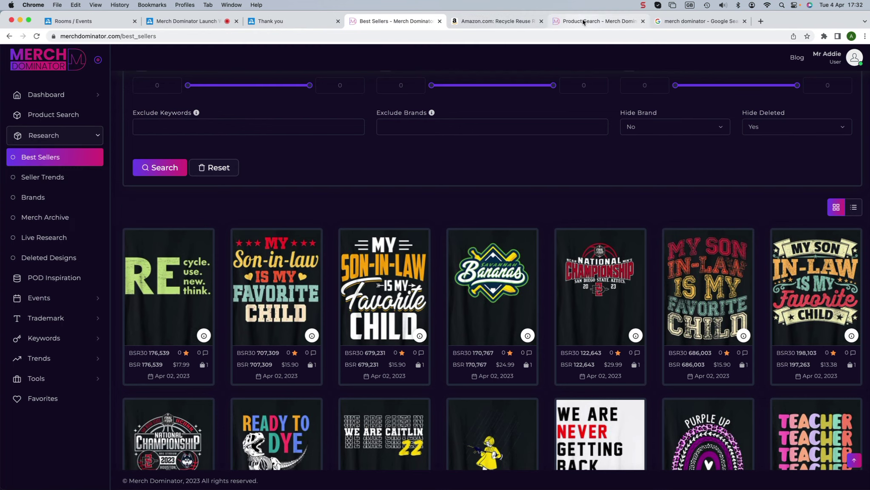
click(584, 21)
click(156, 149)
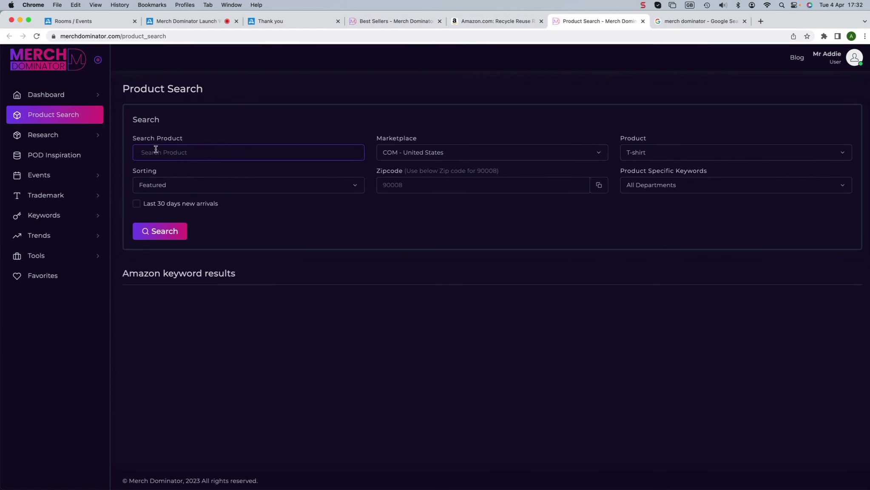
key(super+v)
click(158, 233)
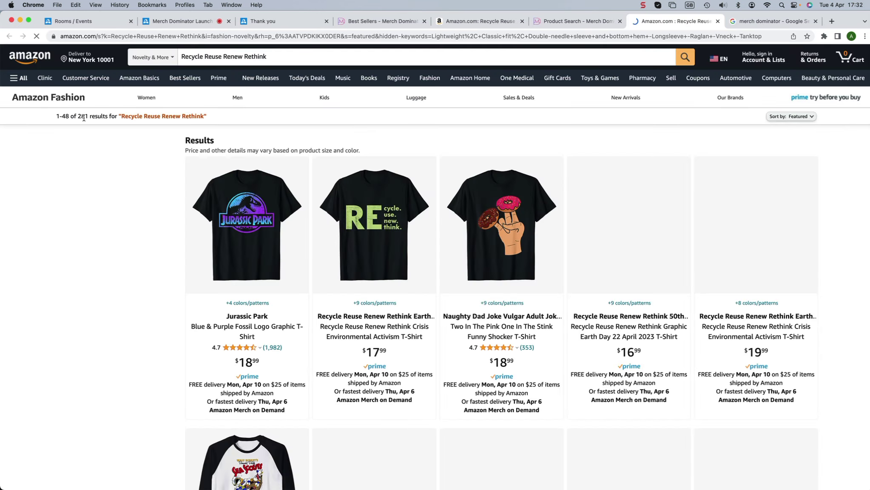
Step: Examine the Amazon search results for competing designs, their sales ranks and the number of results
scroll(606, 278, down, 5)
scroll(606, 277, down, 6)
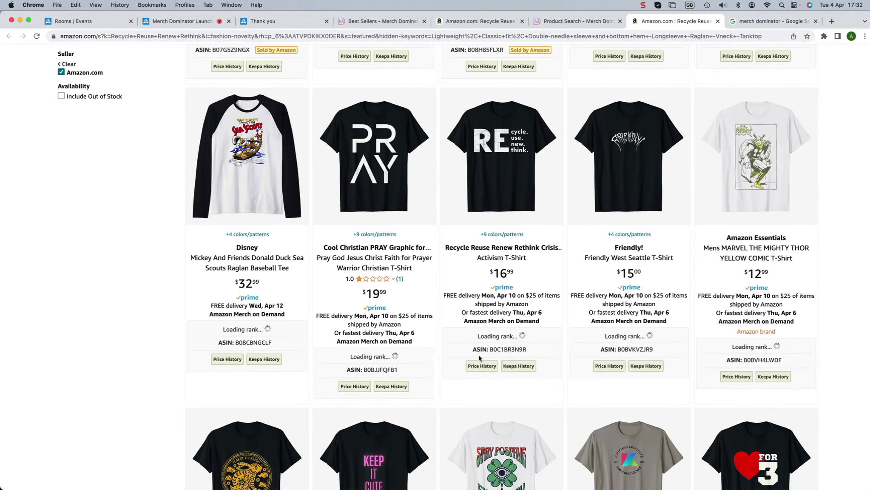
scroll(79, 99, up, 10)
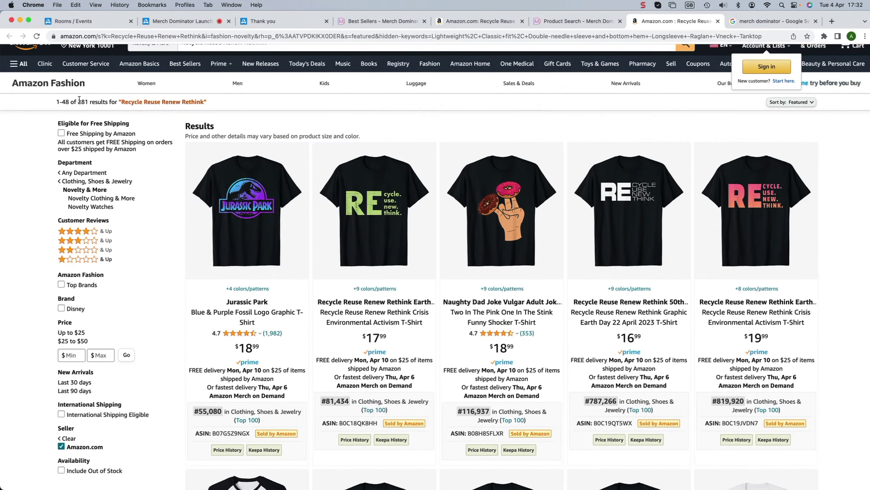
Step: Return to the Best Sellers research page and view the publication date calendar without picking a date
click(545, 25)
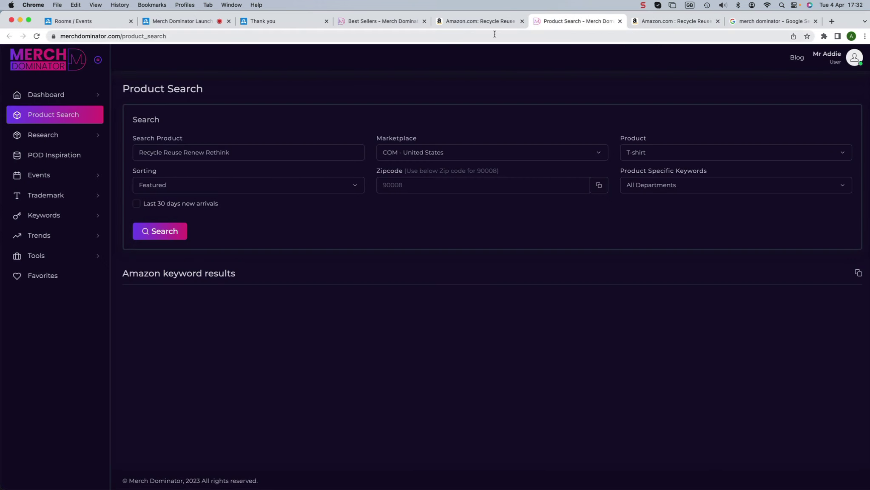
click(52, 144)
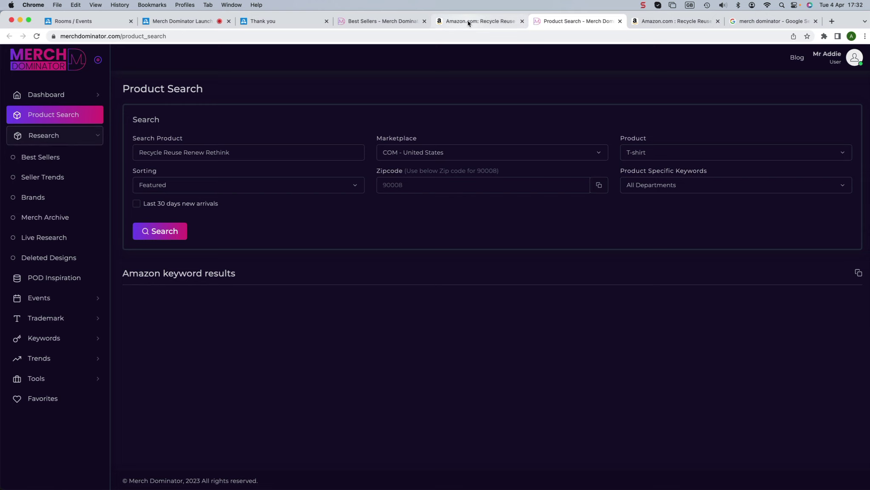
click(434, 22)
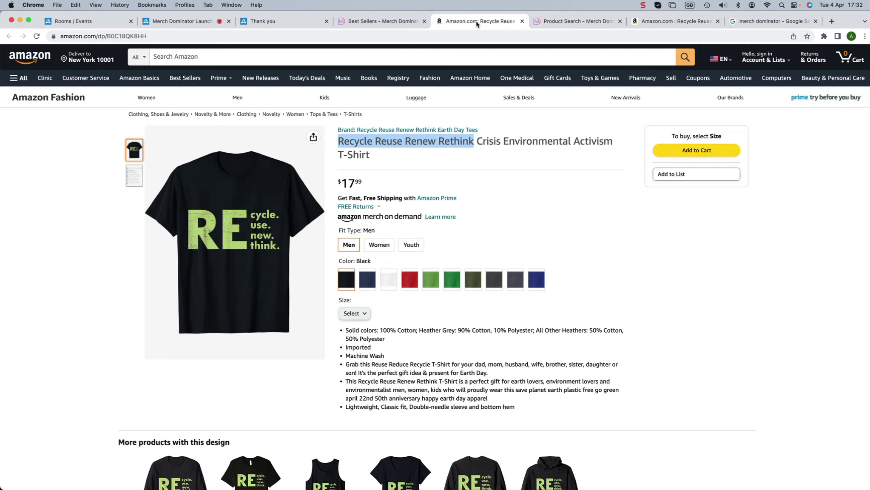
click(378, 22)
scroll(563, 173, up, 6)
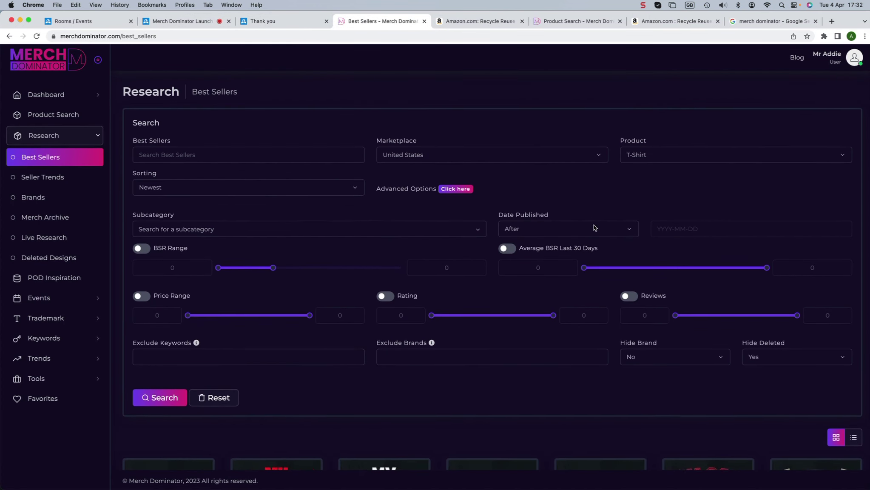
click(676, 230)
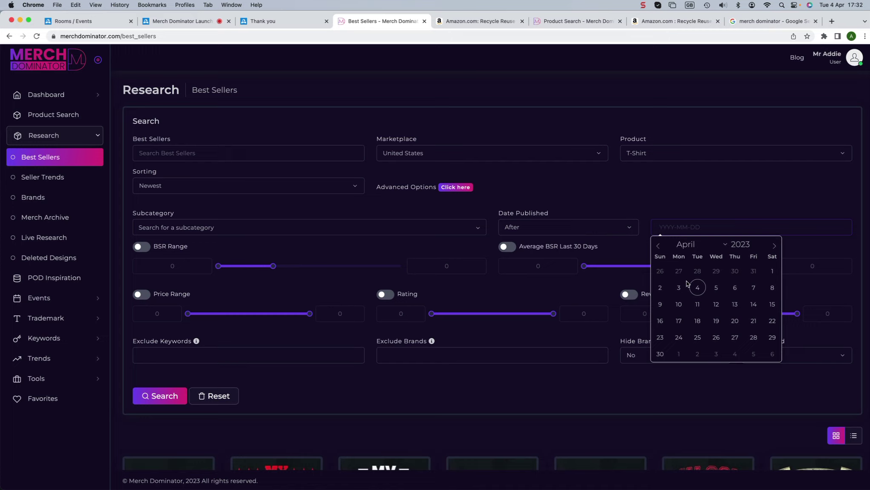
click(587, 284)
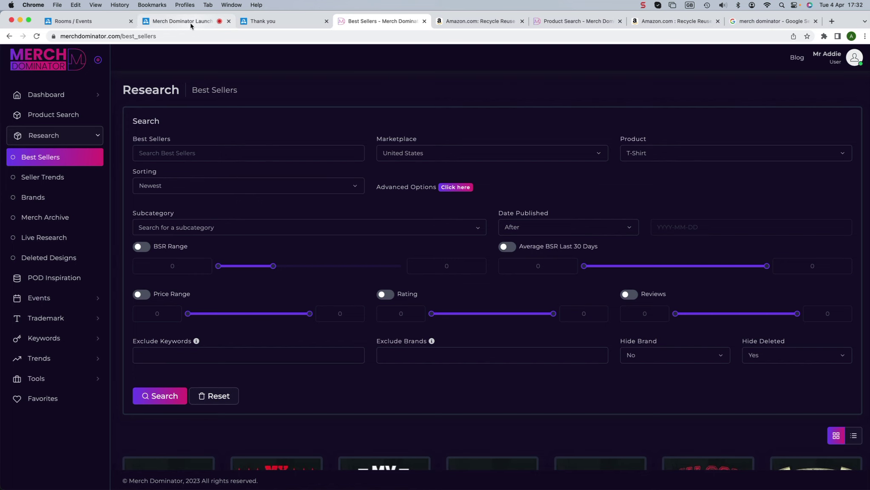
Step: Switch to the LiveWebinar room and read the attendees' recent chat messages
click(205, 25)
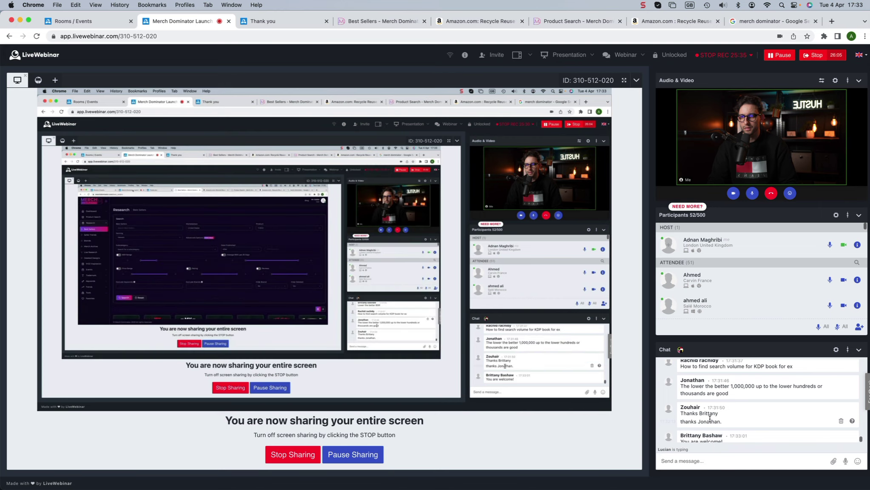
scroll(709, 419, up, 4)
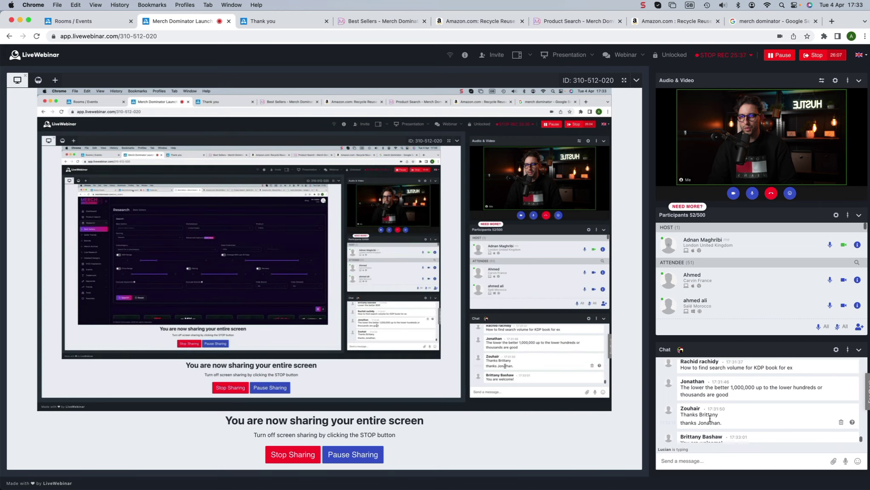
scroll(710, 419, up, 1)
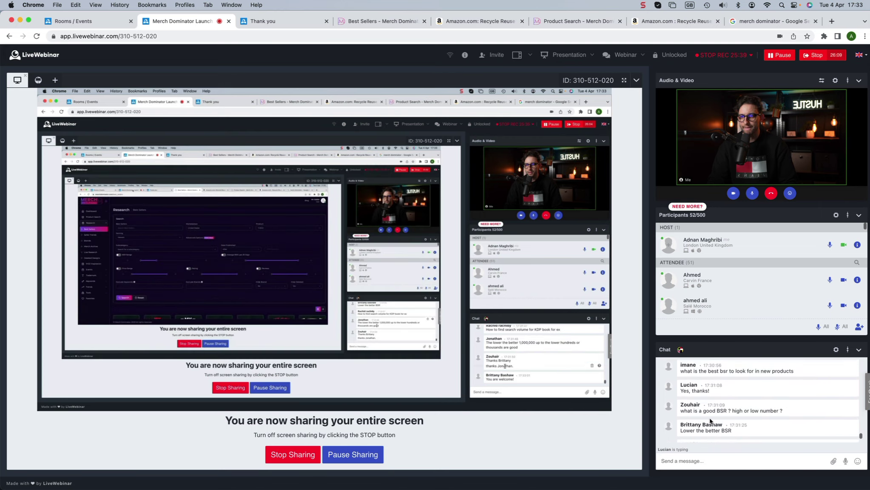
scroll(710, 420, down, 5)
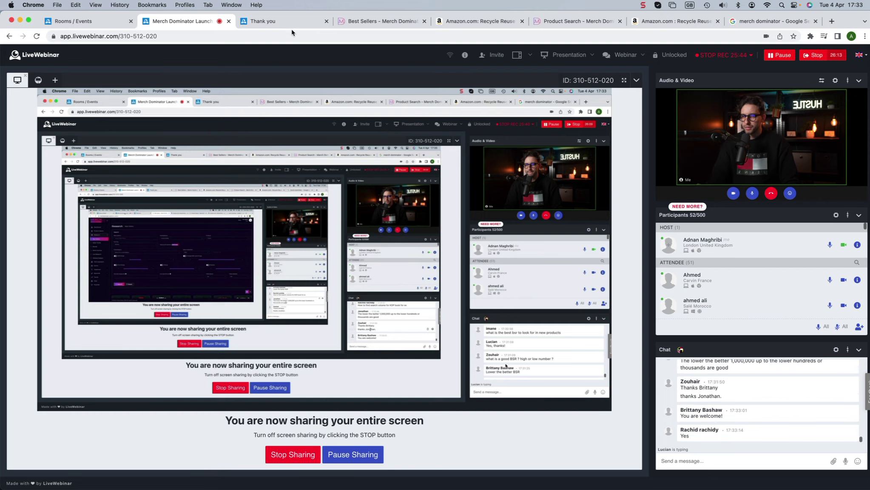
Step: Close the Thank you page and return to the best-seller results in Merch Dominator
click(257, 25)
click(326, 21)
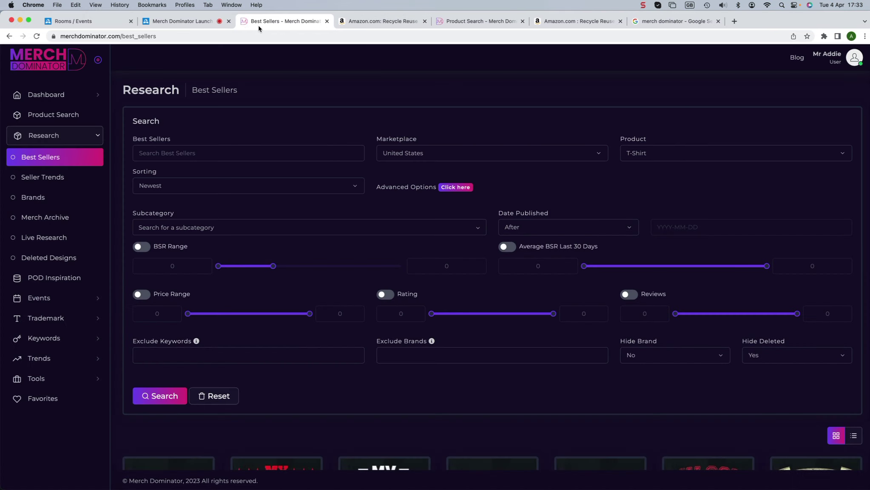
scroll(328, 205, down, 2)
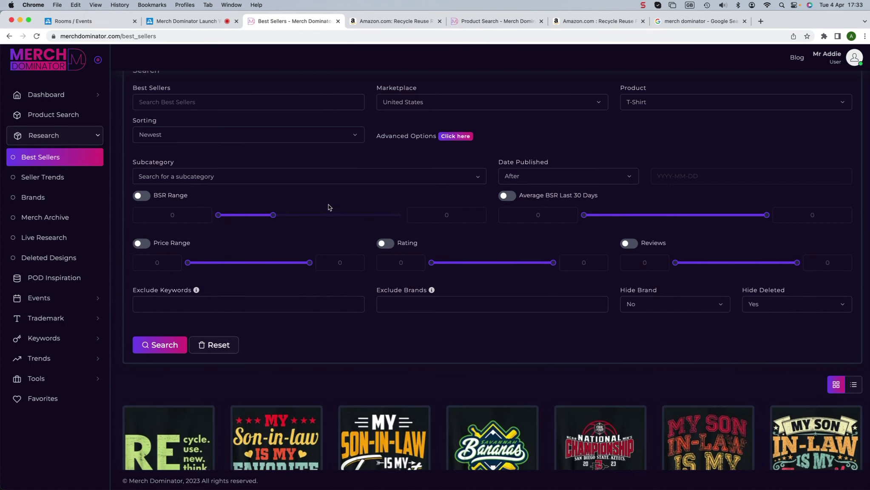
scroll(328, 208, down, 4)
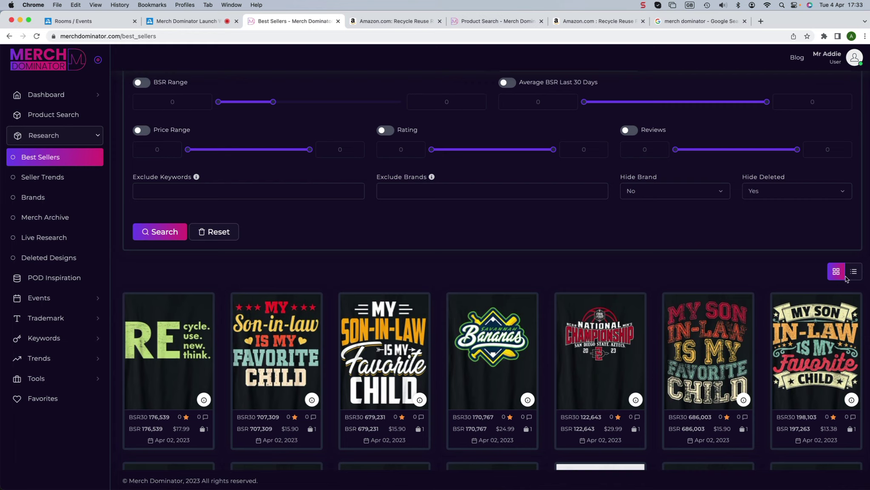
Step: Compare the best-seller results in list view and grid view, examining the first product's details, and finish in grid view
click(854, 273)
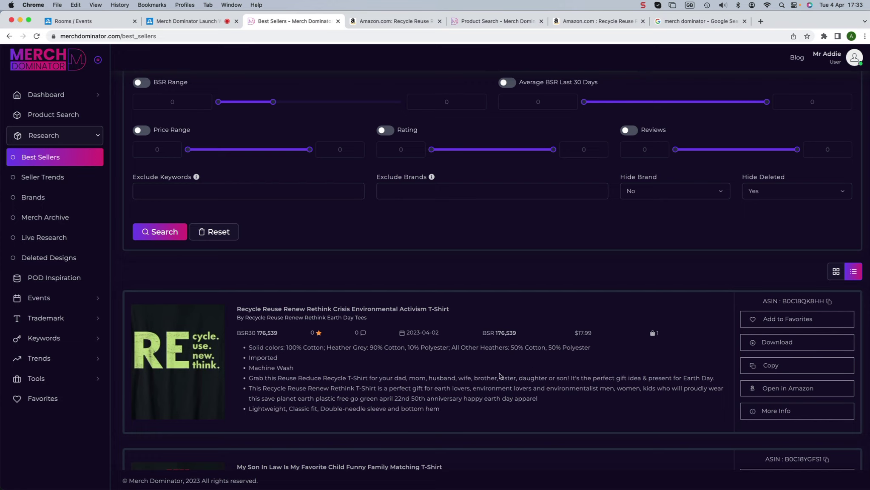
scroll(574, 363, down, 2)
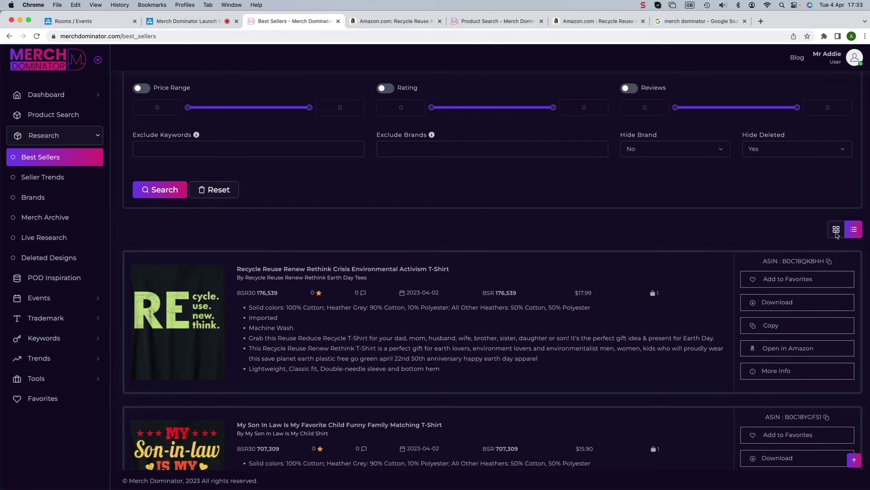
scroll(448, 289, up, 1)
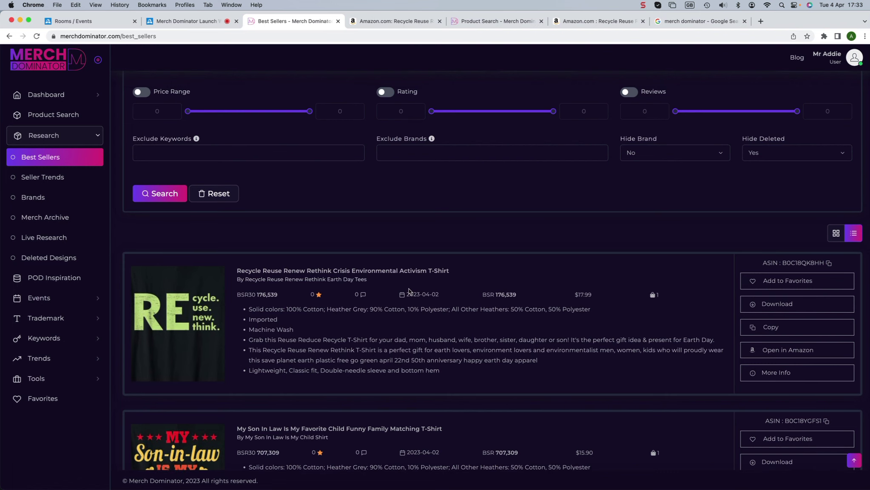
click(836, 232)
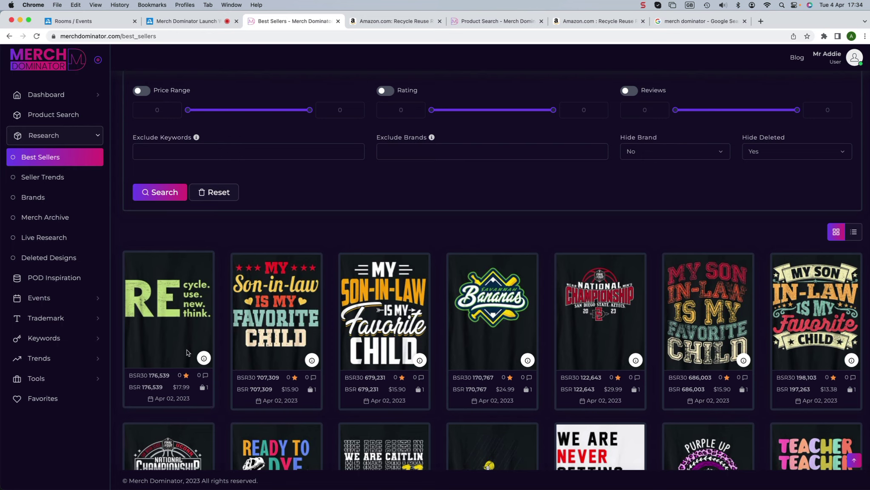
click(853, 232)
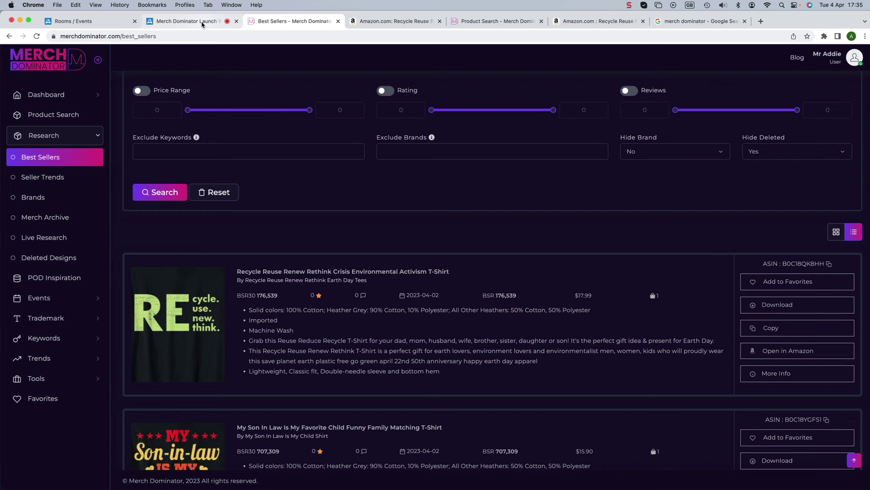
scroll(796, 353, down, 1)
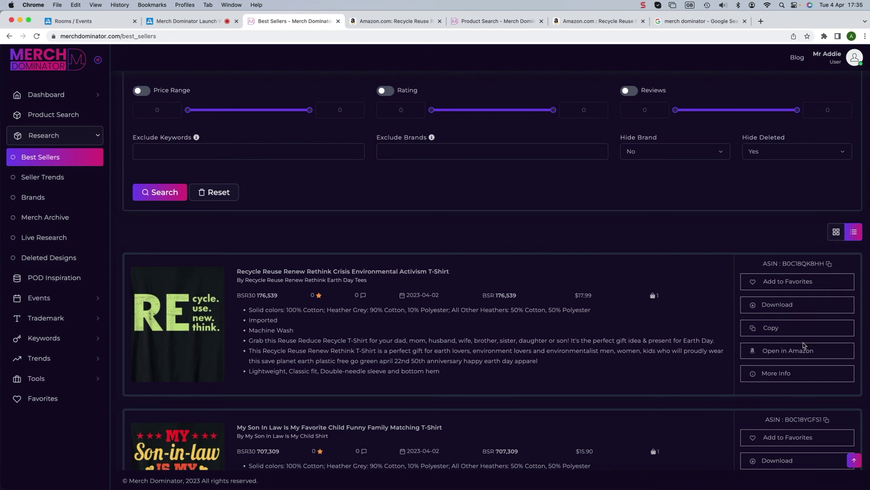
click(836, 232)
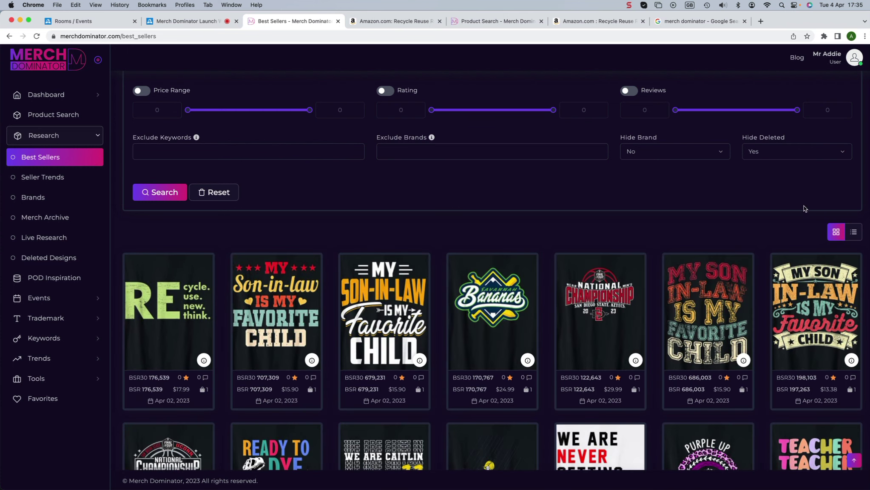
Step: Reload the Best Sellers research page with its default filters and sorting
mouse_move(204, 359)
click(44, 162)
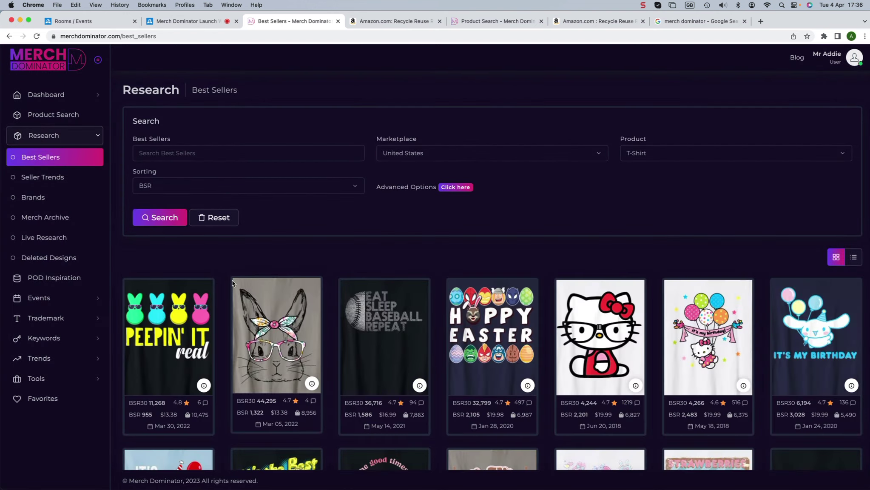
Step: Open the design details of the Hello Kitty Nerd Glasses Tee Shirt from the best-seller results and review its title, brand and update date
scroll(233, 282, down, 3)
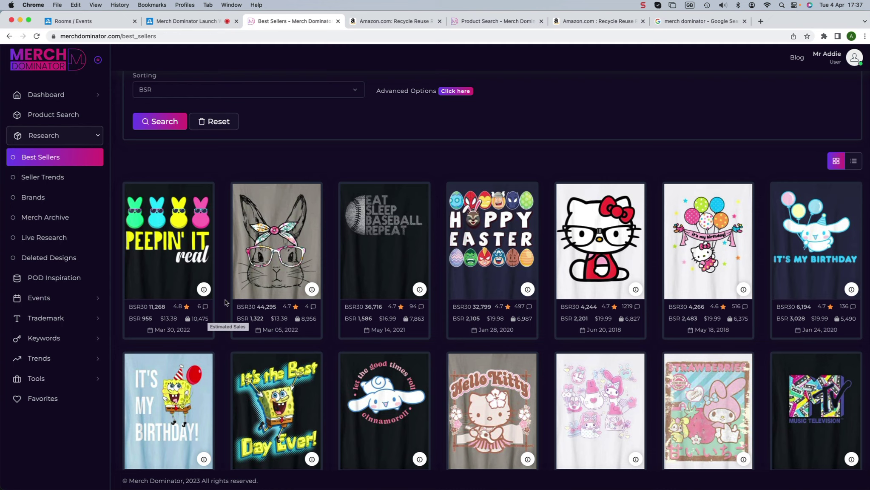
scroll(253, 177, up, 3)
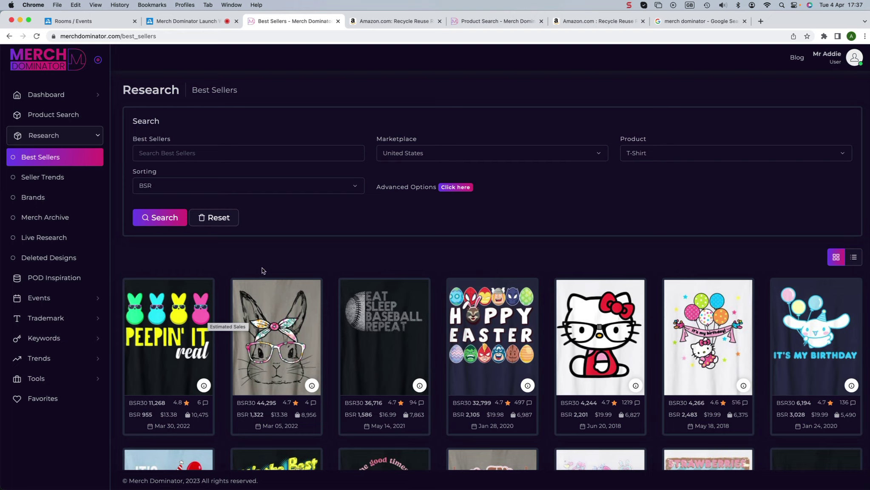
mouse_move(205, 385)
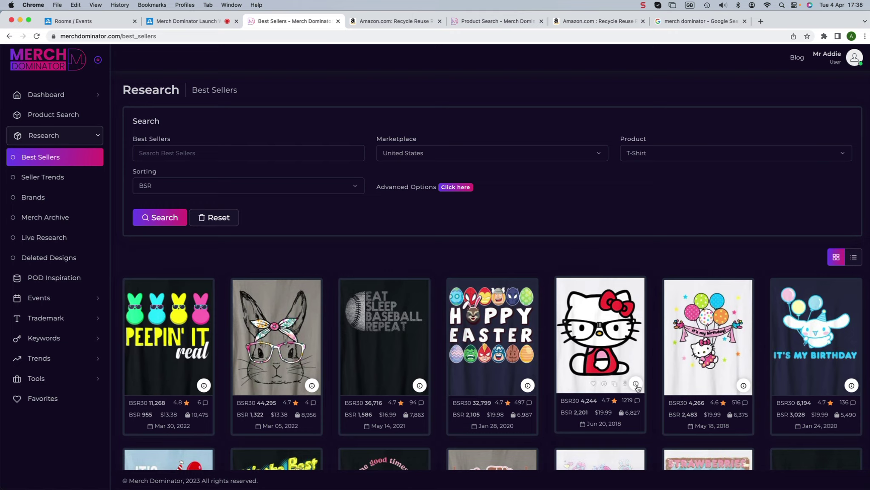
click(625, 383)
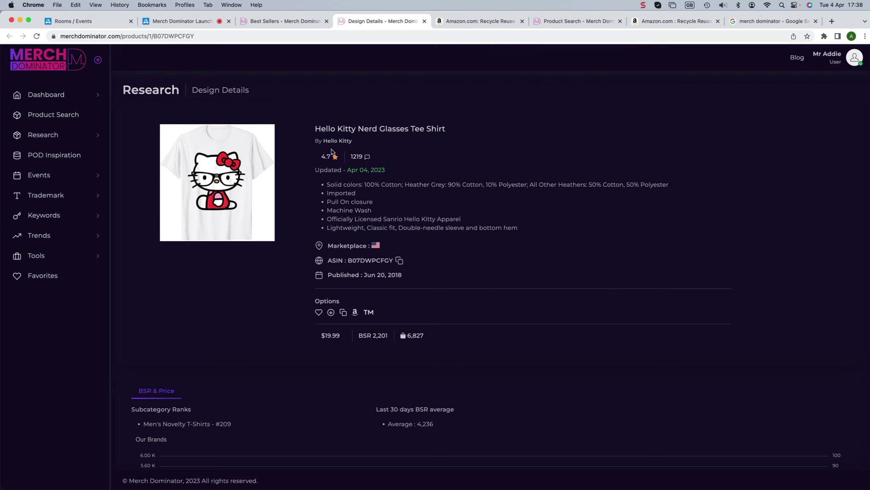
drag(314, 127, 414, 142)
click(414, 142)
drag(347, 169, 390, 171)
click(392, 171)
Step: Examine the product's marketplace, ASIN, publication date, available options, price, BSR and estimated sales
scroll(400, 233, down, 1)
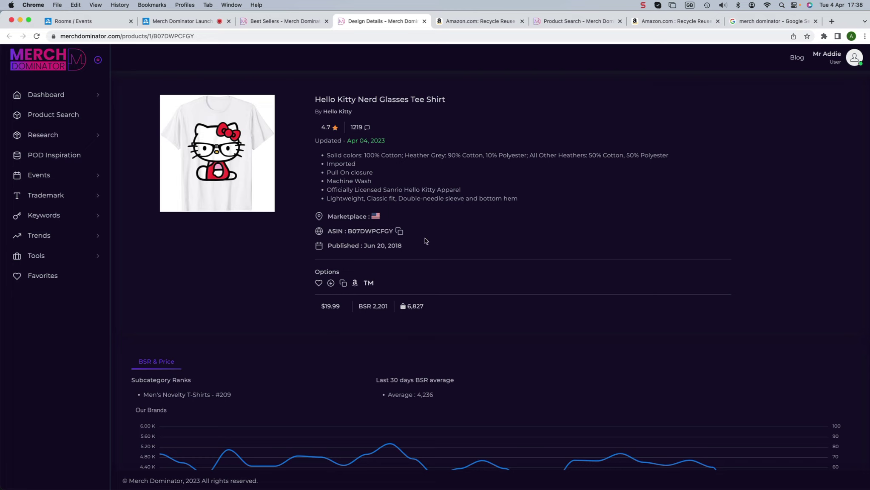
scroll(359, 242, down, 3)
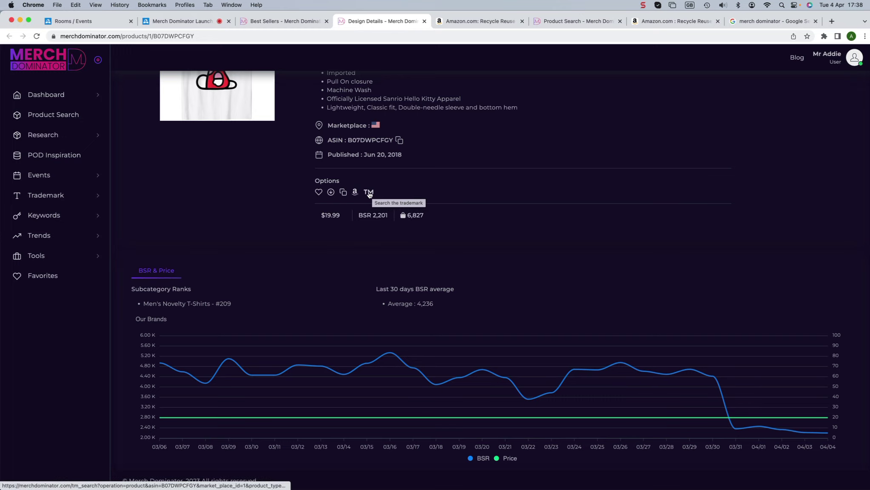
scroll(485, 196, down, 1)
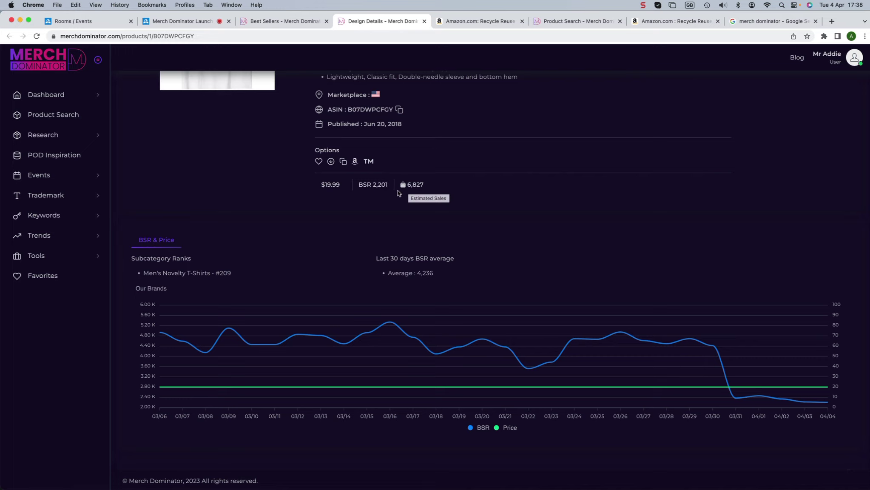
scroll(350, 213, down, 2)
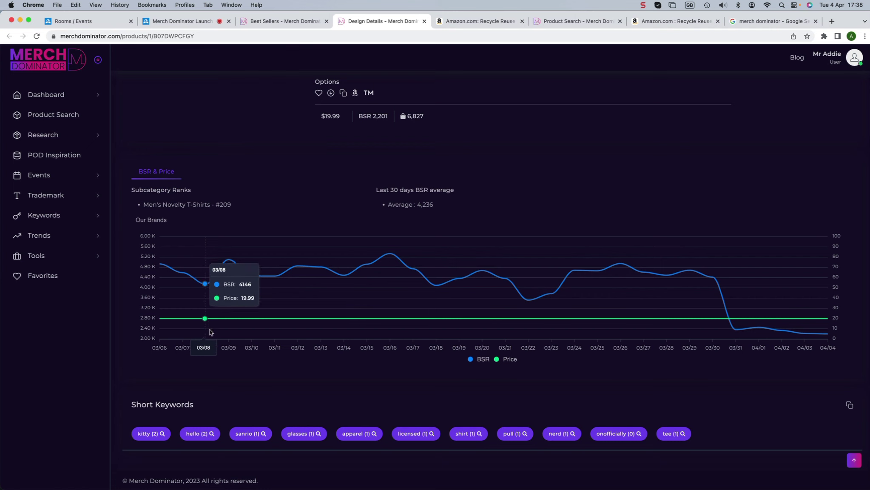
Step: Examine the product's subcategory rank, 30-day BSR average, BSR and price chart, and its short, long tail and focus keywords
scroll(578, 361, down, 6)
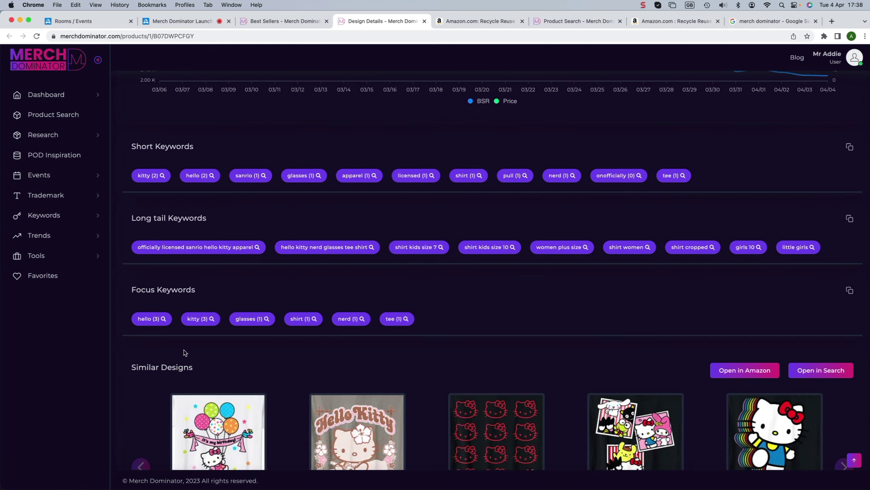
scroll(552, 294, up, 5)
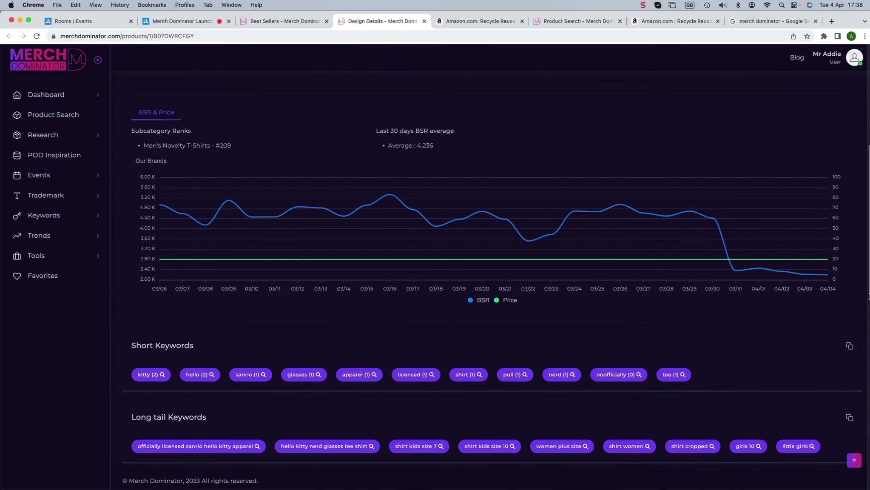
scroll(509, 263, down, 3)
scroll(509, 263, up, 4)
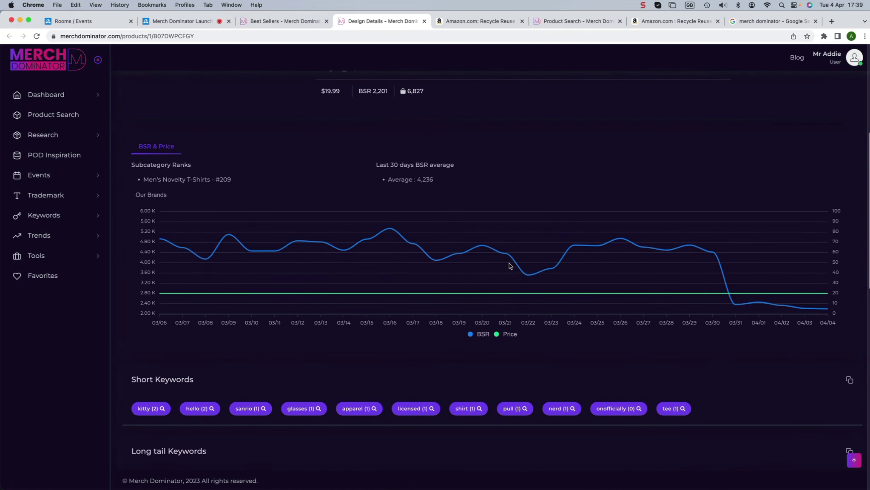
drag(143, 192, 228, 192)
click(404, 195)
scroll(464, 202, down, 6)
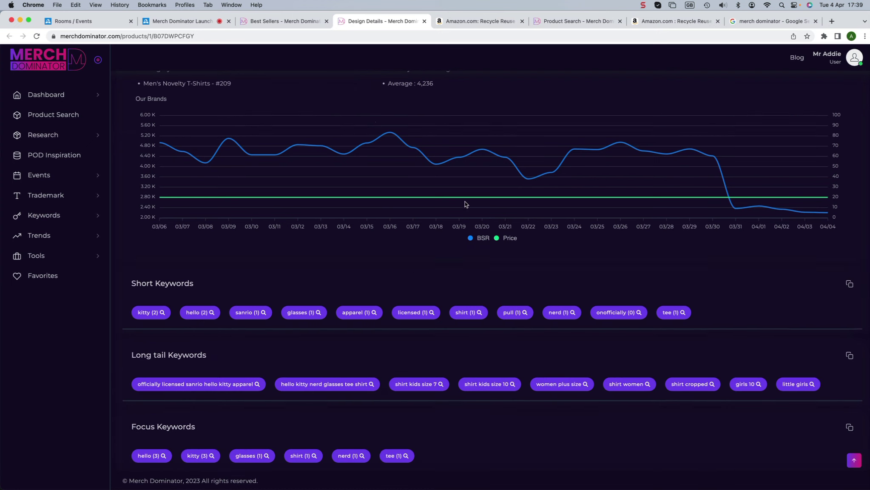
scroll(465, 204, up, 6)
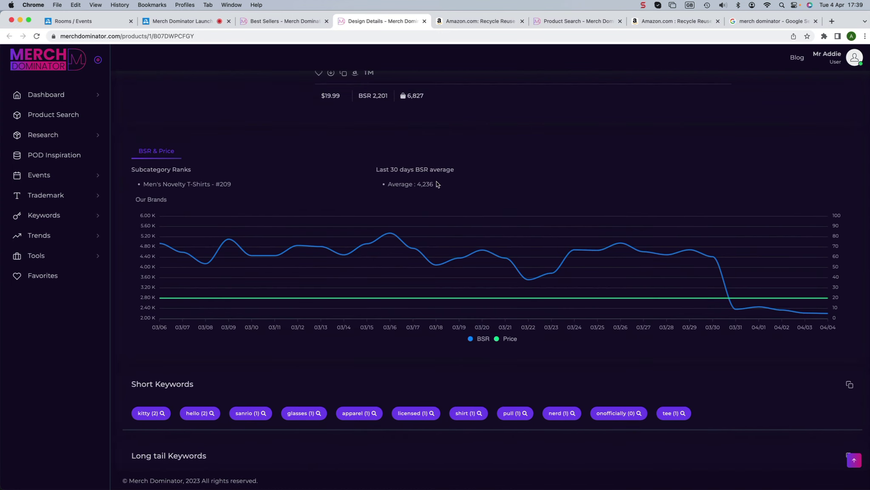
Step: Review the Similar Designs and Same Brand sections, then close the product's design details page
scroll(504, 193, down, 8)
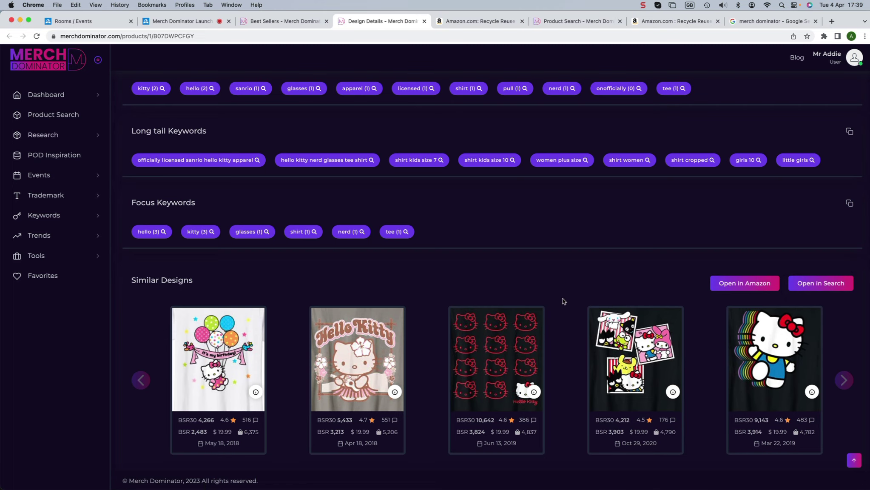
scroll(601, 290, down, 5)
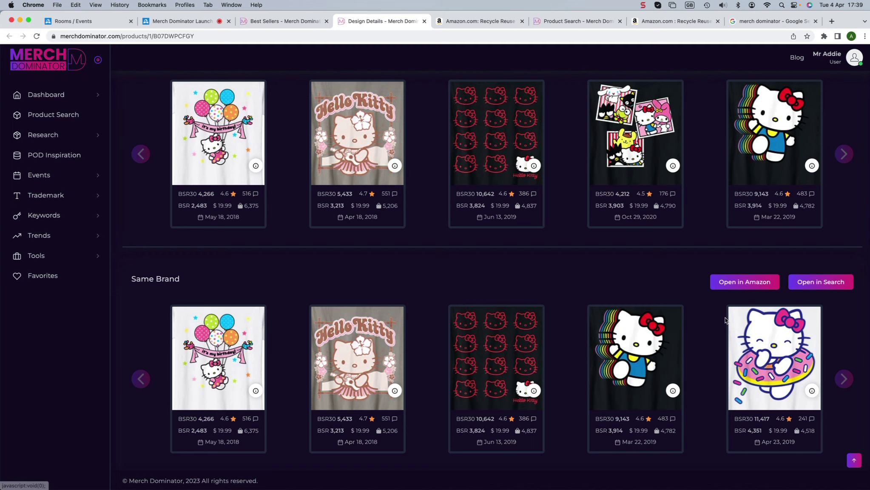
scroll(427, 281, up, 20)
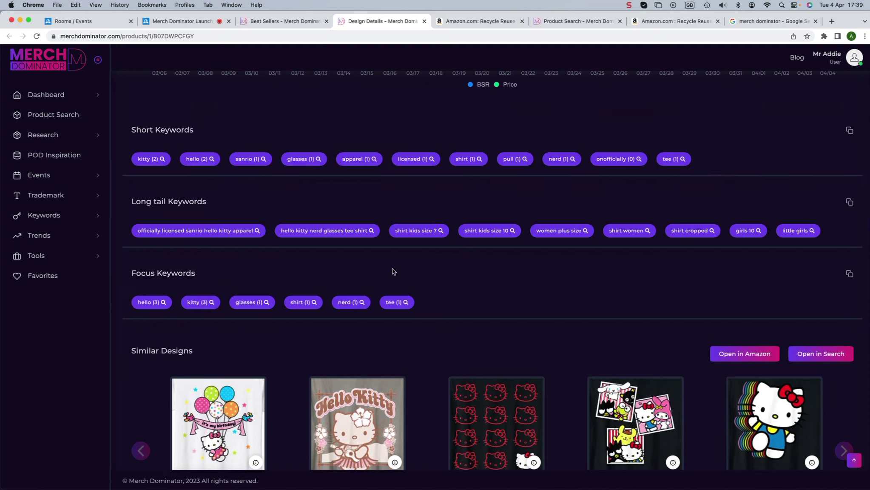
click(425, 22)
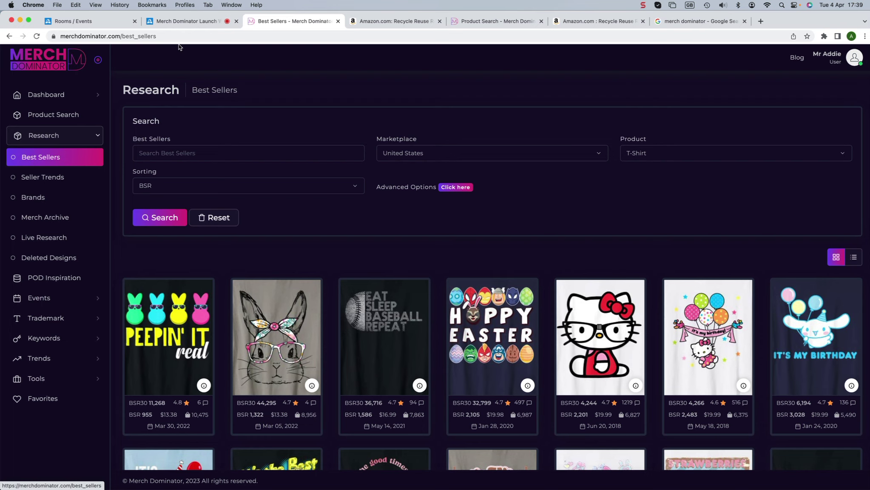
Step: Switch to the LiveWebinar room and read back through the attendees' earlier chat questions
click(187, 22)
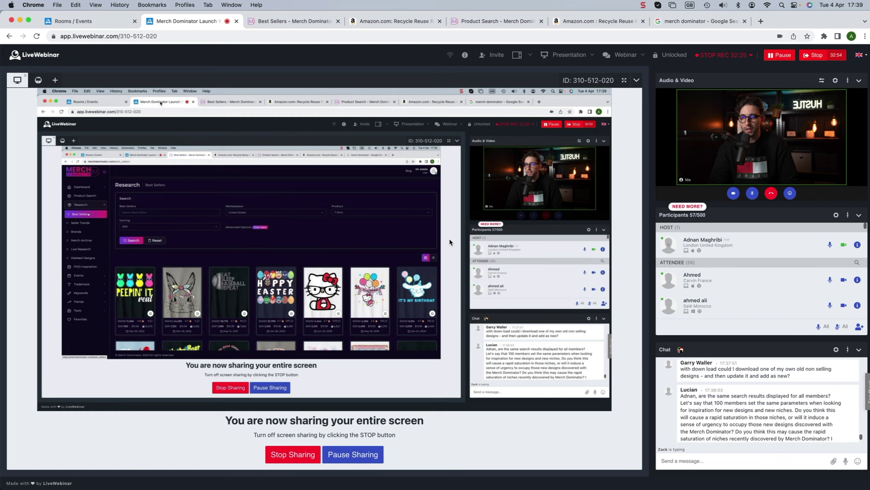
scroll(718, 402, up, 1)
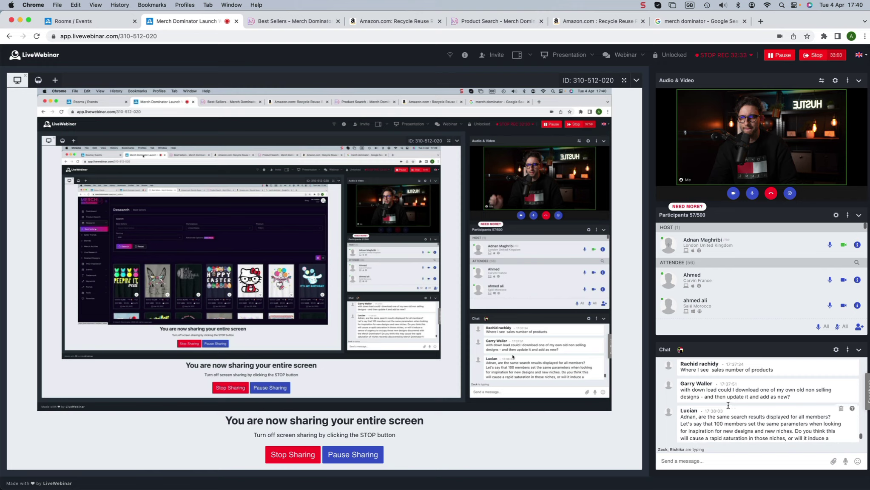
scroll(728, 404, up, 2)
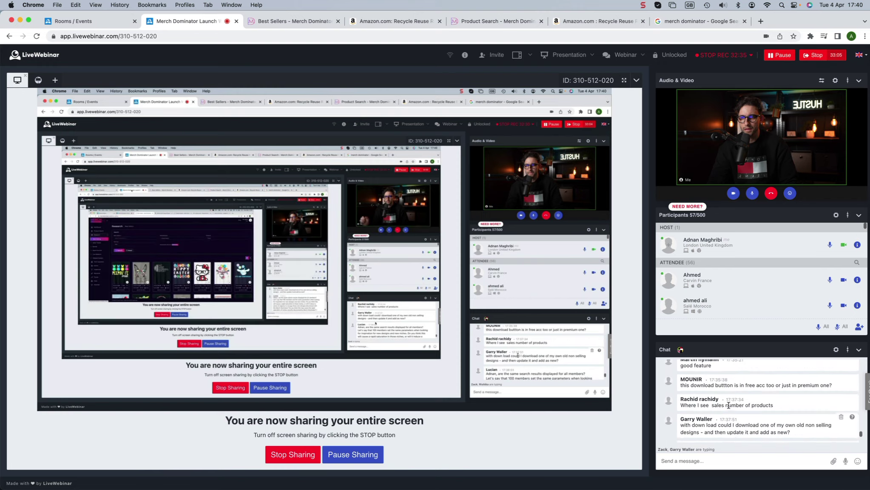
scroll(728, 406, up, 3)
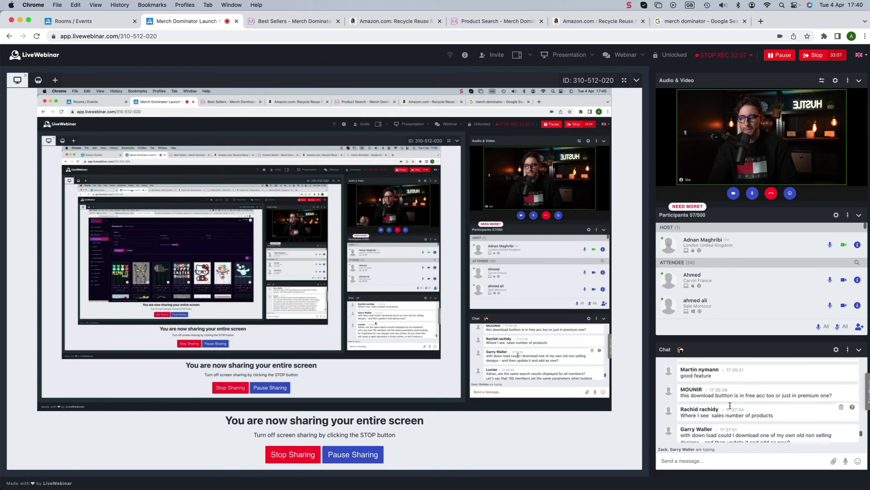
scroll(769, 409, up, 3)
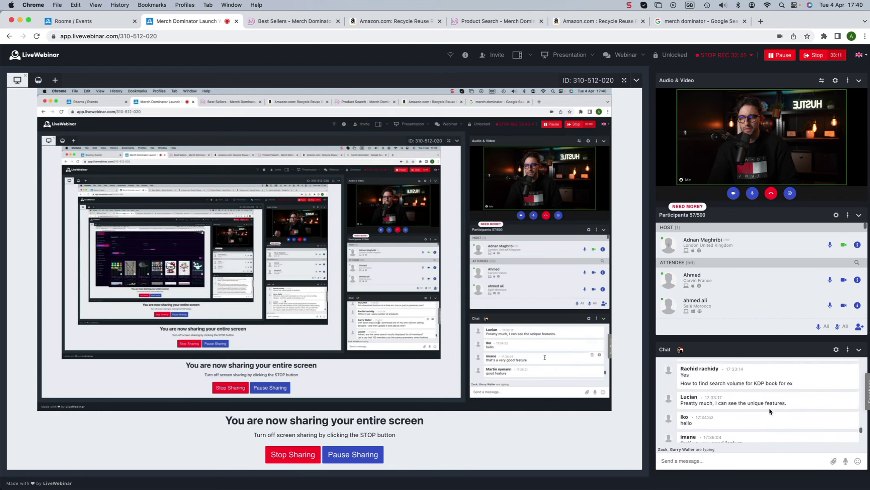
scroll(769, 410, up, 3)
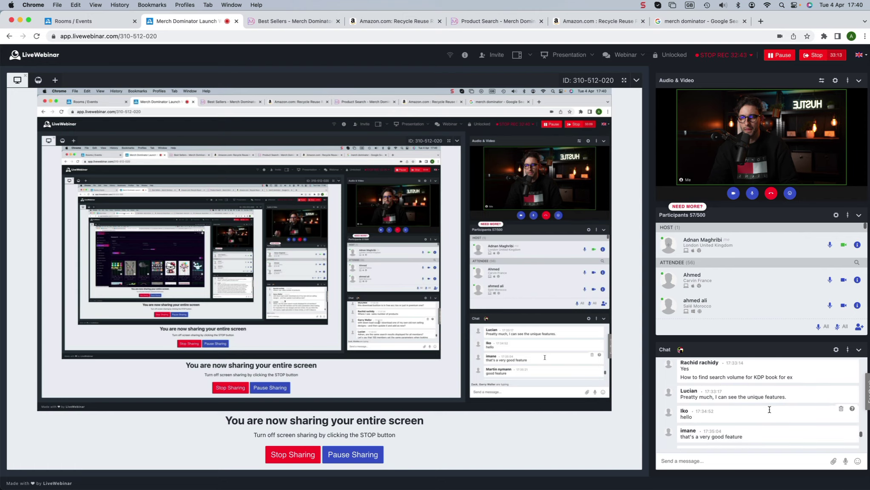
scroll(761, 410, up, 1)
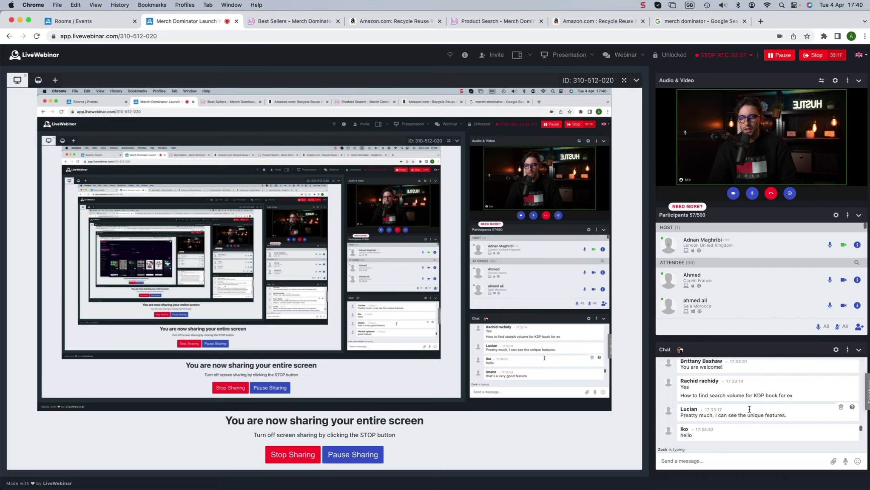
scroll(761, 404, down, 1)
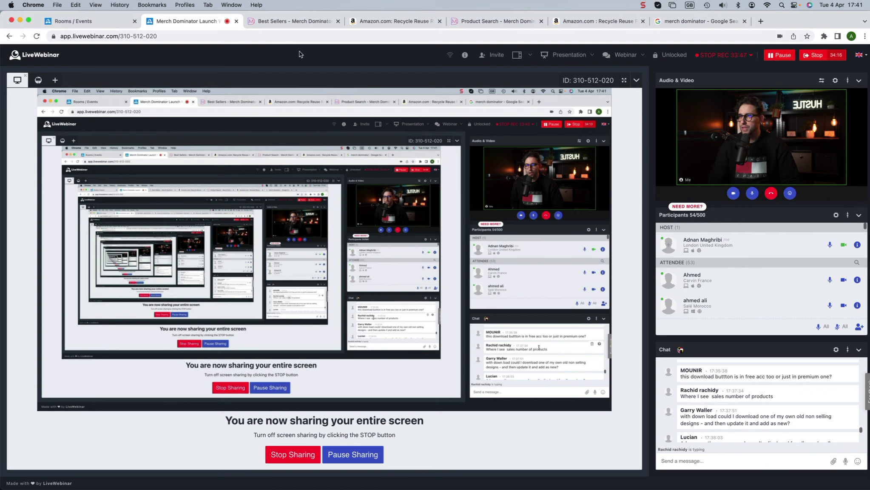
Step: Return to the Merch Dominator best-seller results and highlight the estimated sales figure of the first product
click(288, 23)
scroll(327, 357, down, 4)
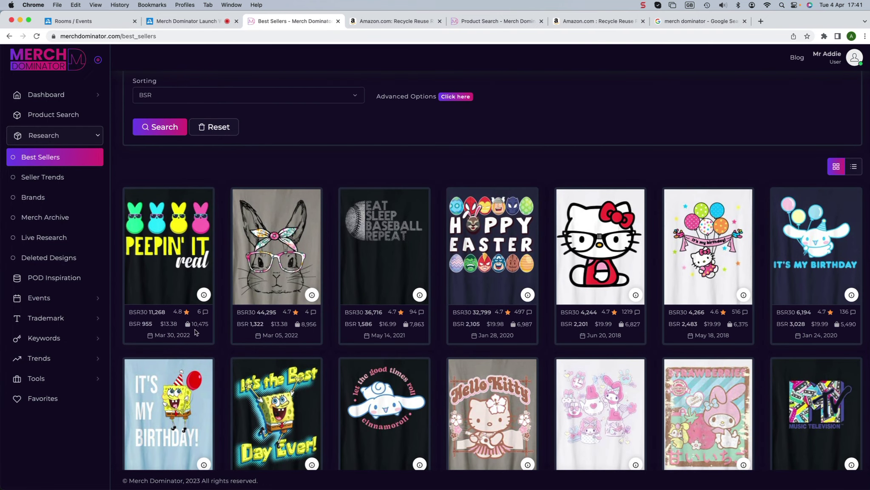
drag(191, 321, 209, 325)
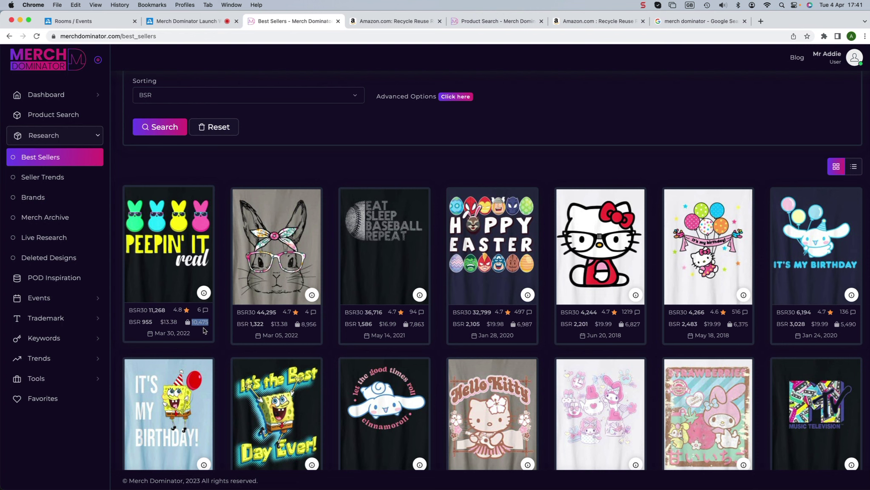
click(204, 330)
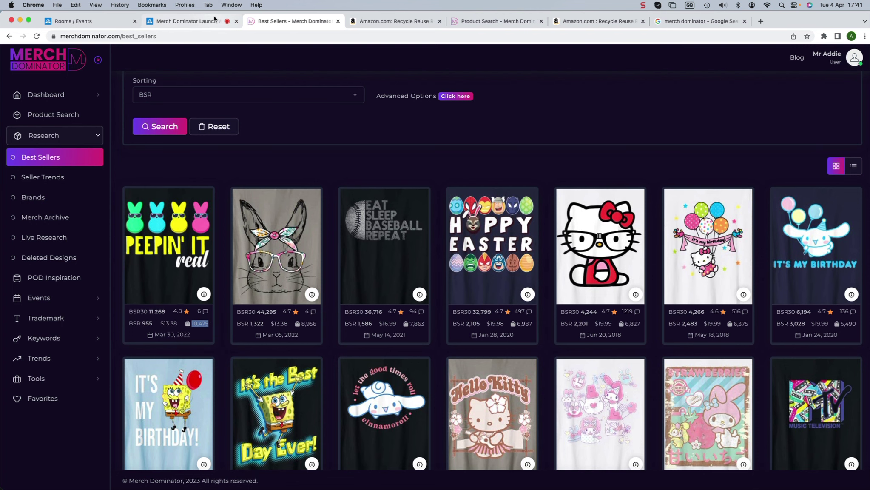
Step: Switch back to the LiveWebinar room and read the chat questions on reusing downloaded designs and on niche saturation from shared search results
click(187, 21)
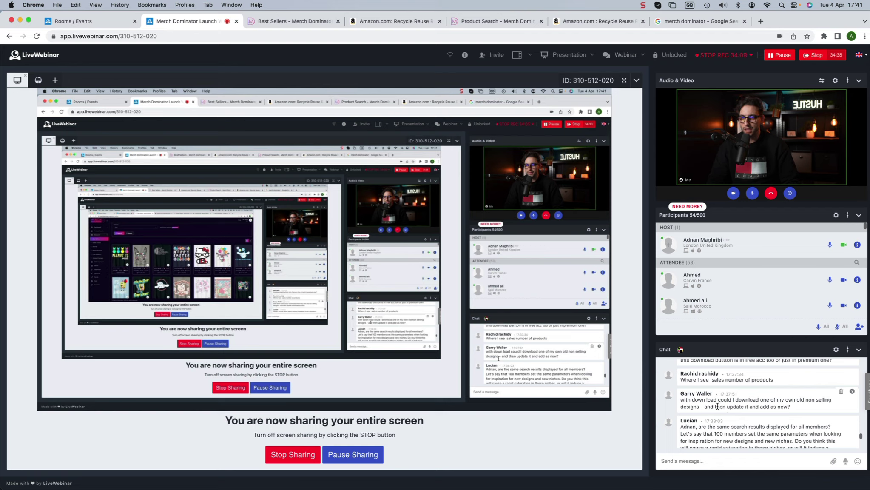
scroll(718, 406, down, 2)
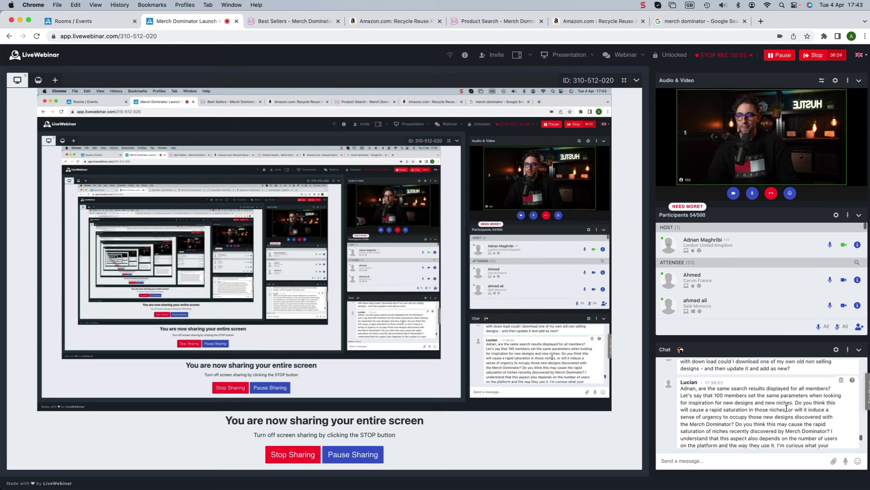
scroll(786, 408, down, 1)
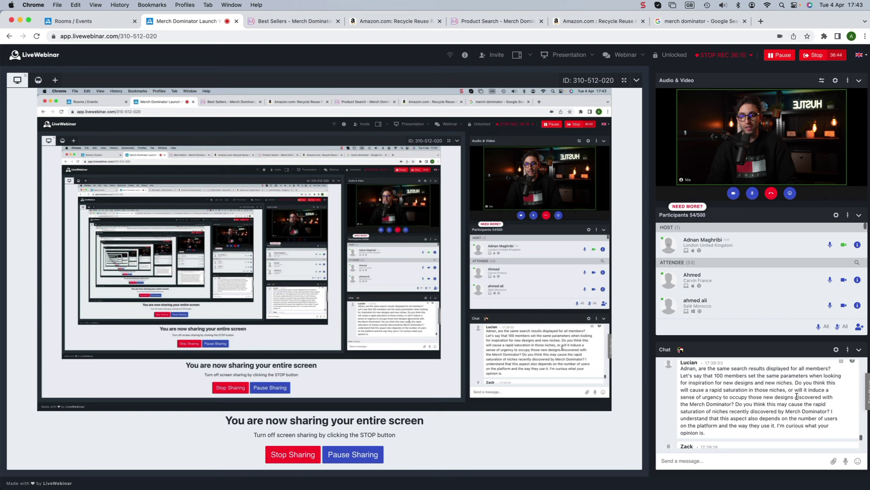
scroll(797, 396, down, 1)
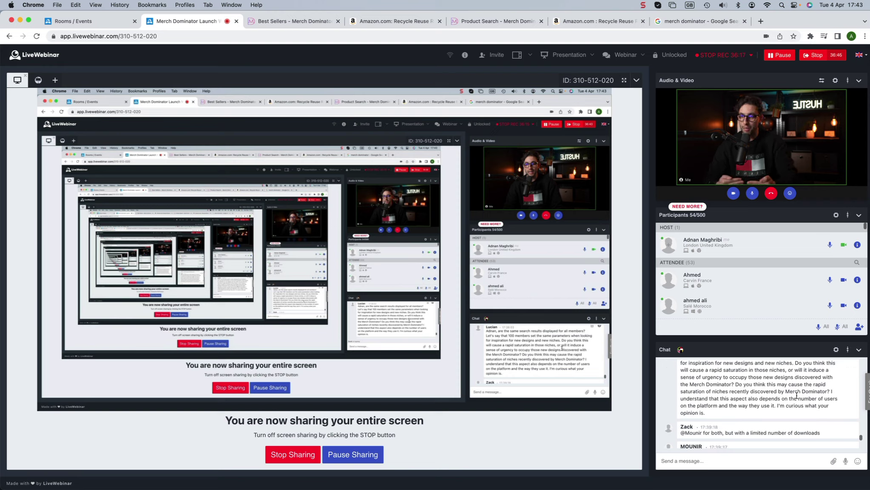
scroll(796, 395, down, 1)
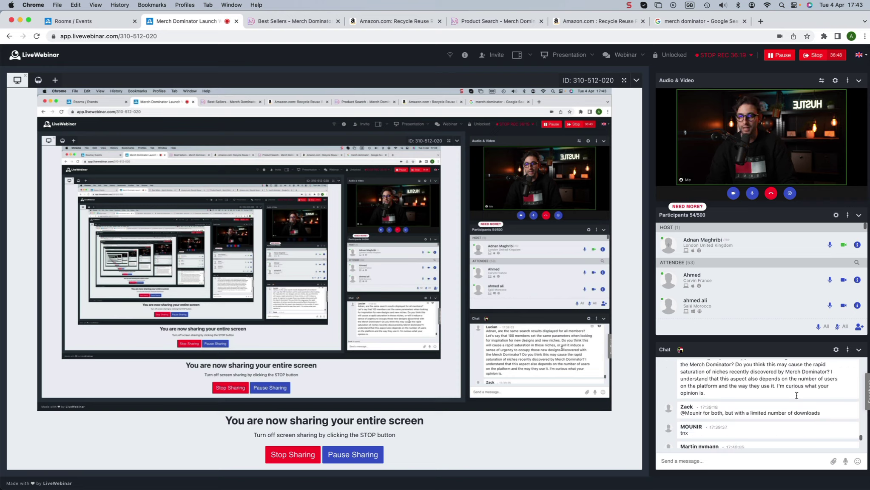
scroll(795, 397, up, 2)
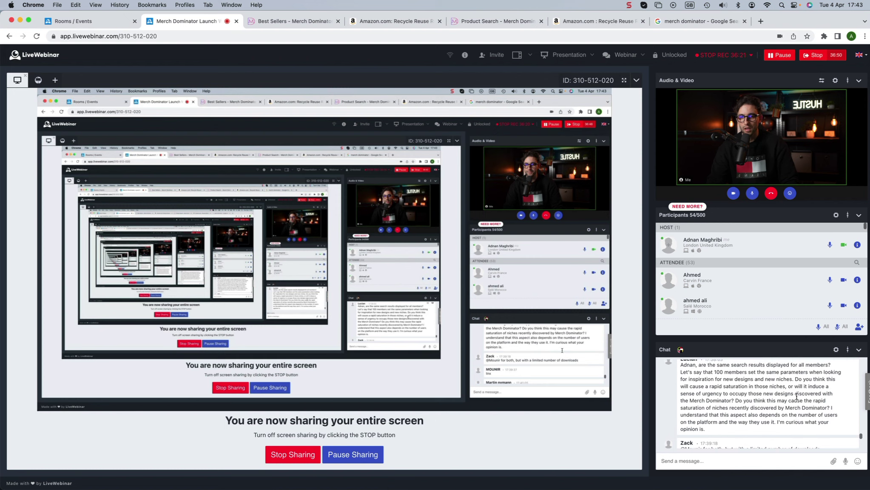
scroll(798, 389, up, 1)
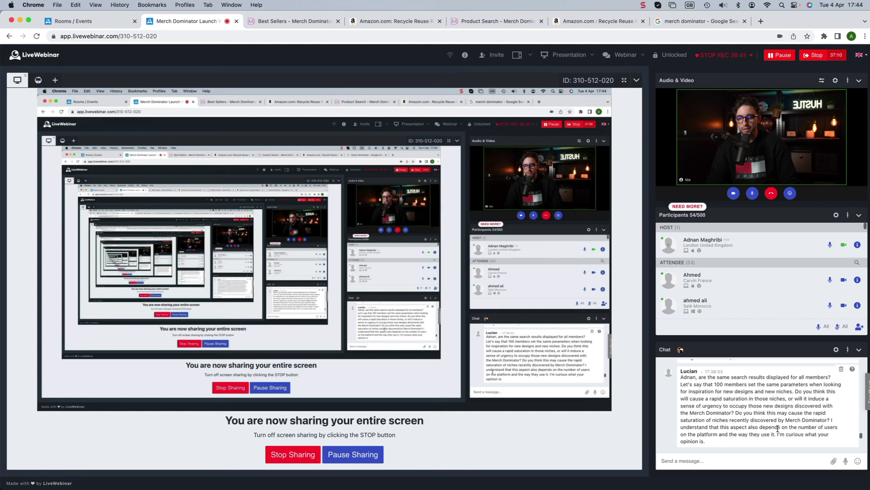
Step: Read on through the attendees' chat messages in the webinar room down to the most recent ones
scroll(778, 428, down, 1)
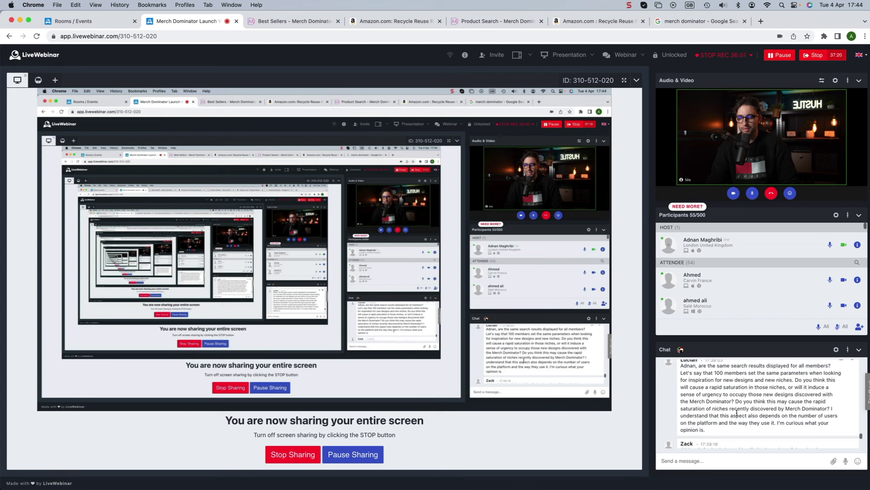
scroll(736, 415, down, 2)
scroll(732, 417, down, 5)
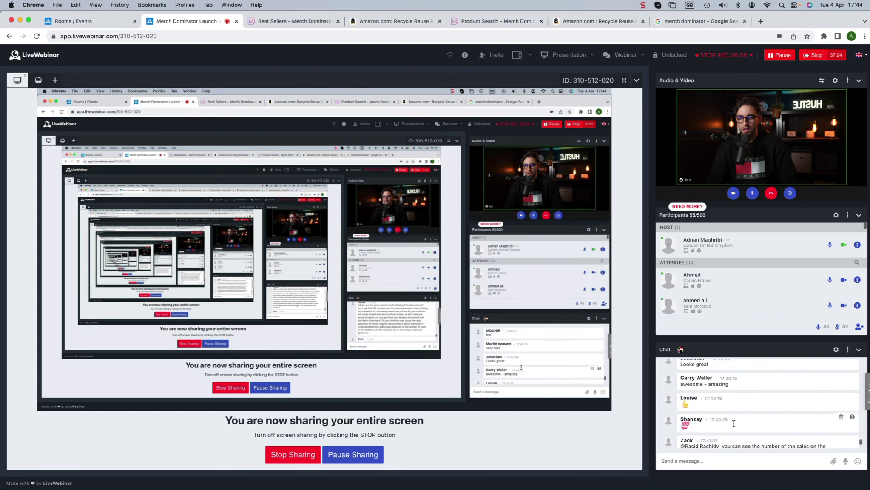
scroll(732, 421, down, 2)
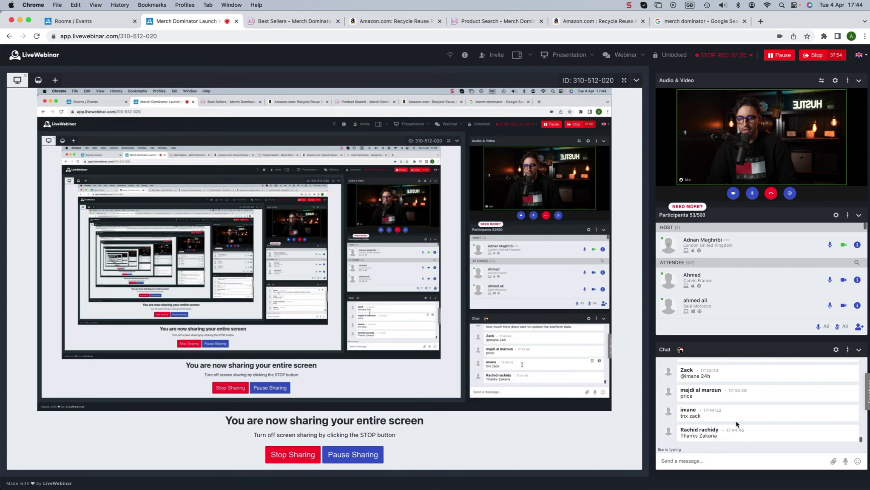
scroll(736, 424, up, 1)
scroll(733, 408, down, 1)
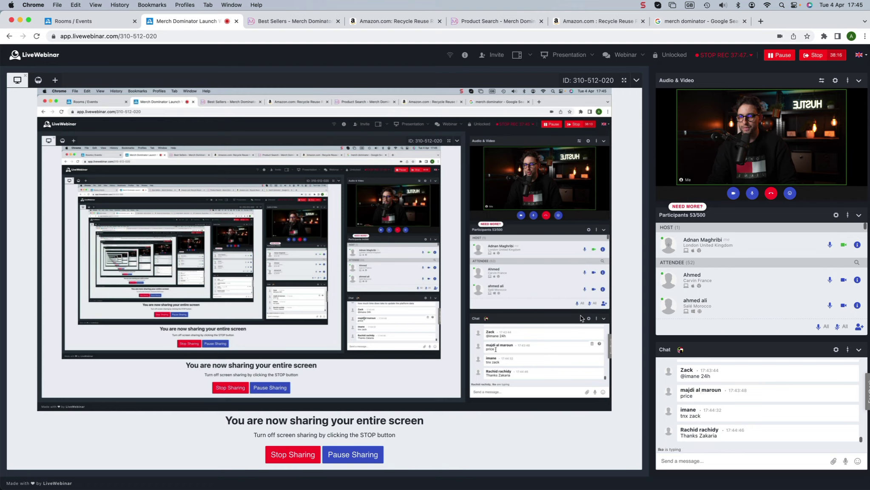
Step: Switch to Merch Dominator's Product Search, look up the keyword "easter" and review the Amazon keyword results
click(278, 26)
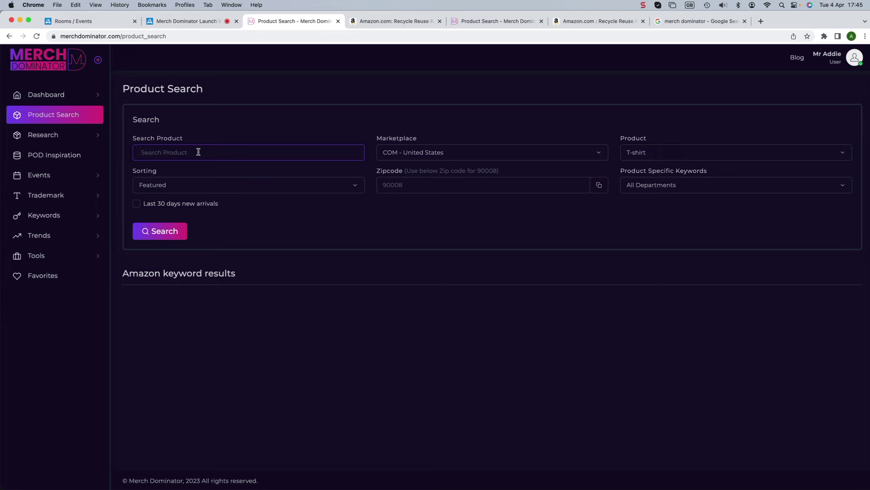
text(easter)
key(Return)
scroll(291, 276, down, 3)
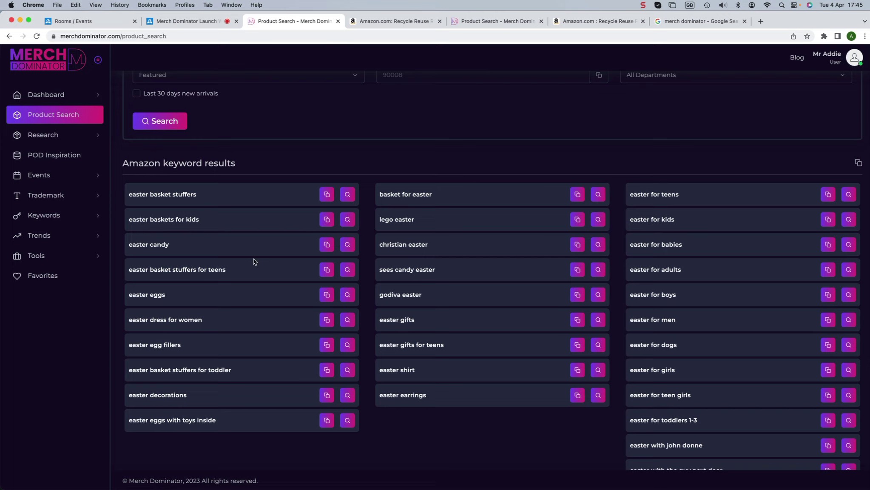
scroll(193, 237, up, 3)
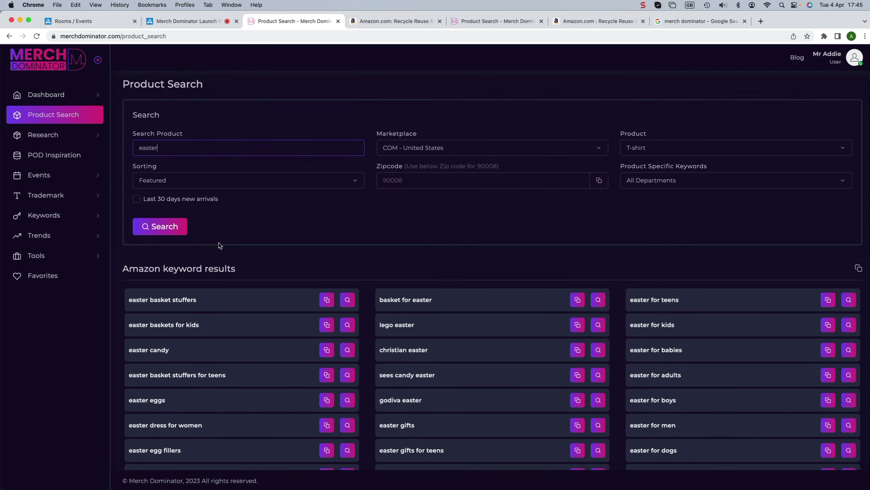
Step: Review the available marketplace, product type and sorting options for the easter search, keeping the current selections
click(406, 149)
click(585, 131)
click(706, 147)
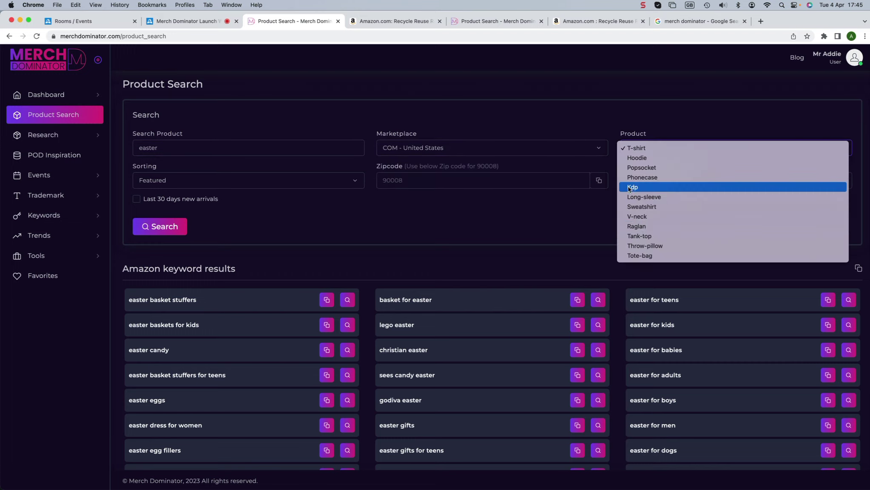
click(455, 120)
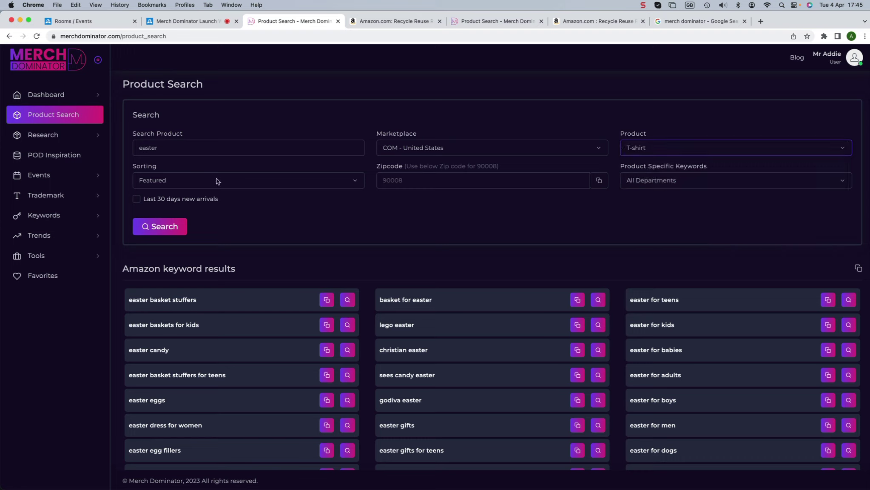
click(219, 180)
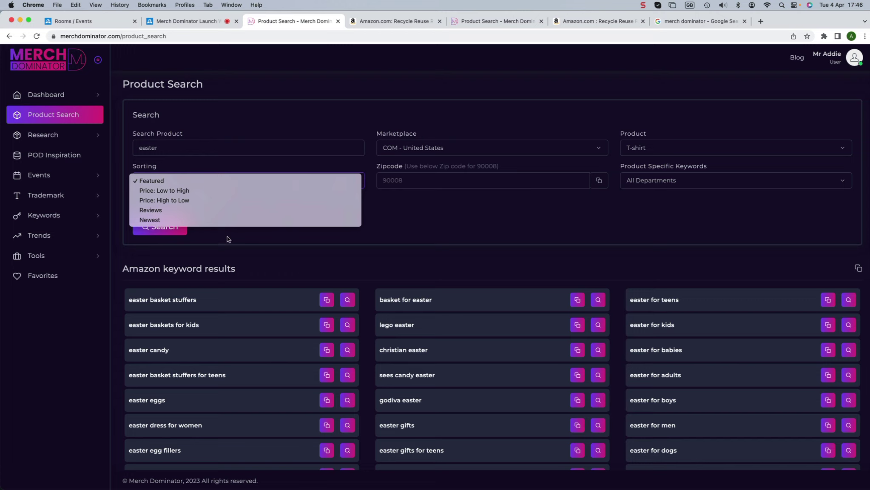
click(444, 203)
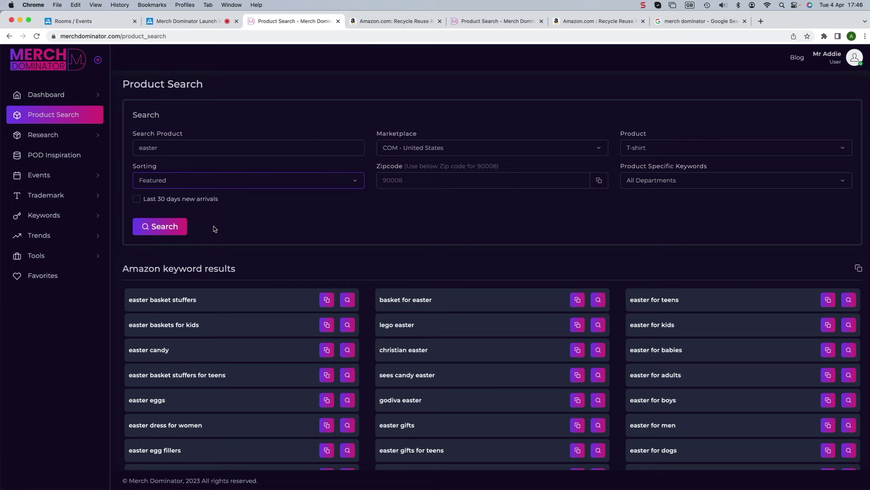
Step: Run the easter T-shirt search on Amazon, check the delivery location setting, and return to Product Search
click(162, 227)
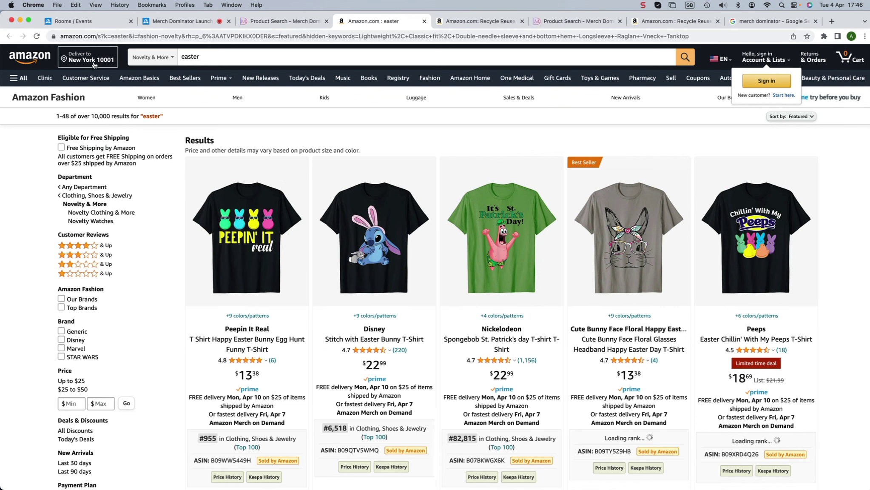
click(83, 59)
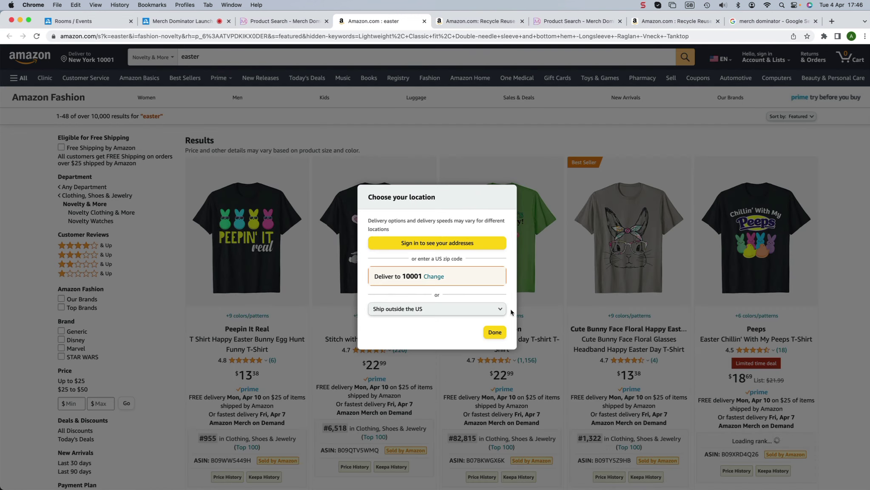
click(495, 332)
click(293, 24)
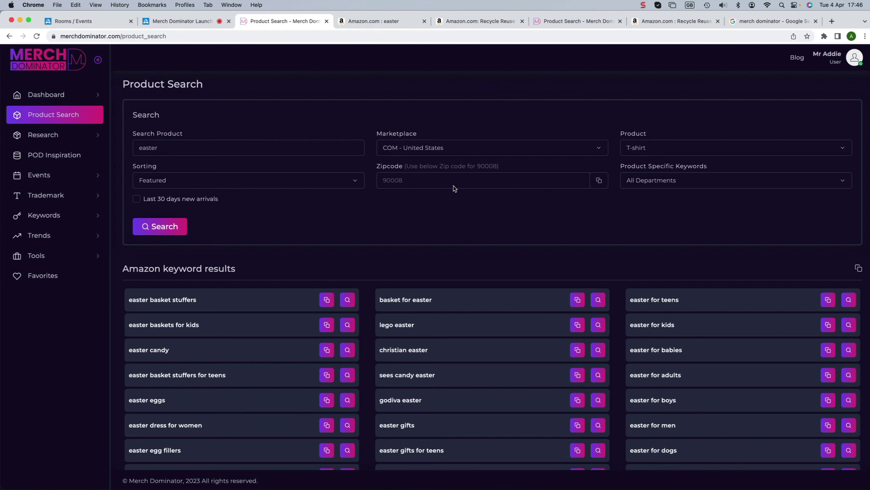
Step: Switch the marketplace to CO.UK - United Kingdom to show its suggested zip code, and restore COM - United States
click(448, 152)
click(433, 158)
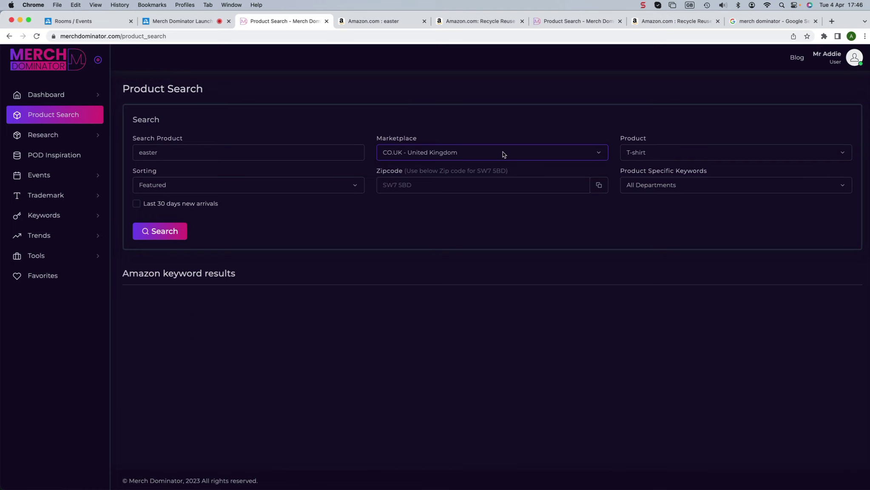
click(501, 153)
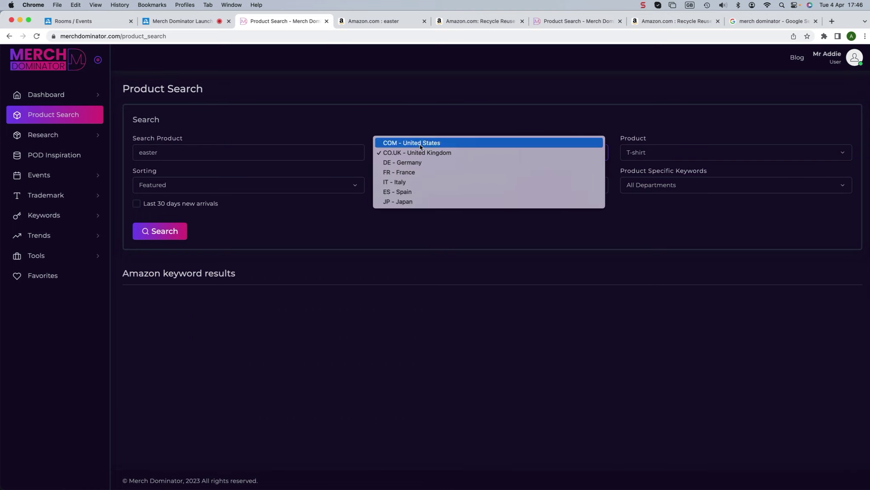
click(419, 145)
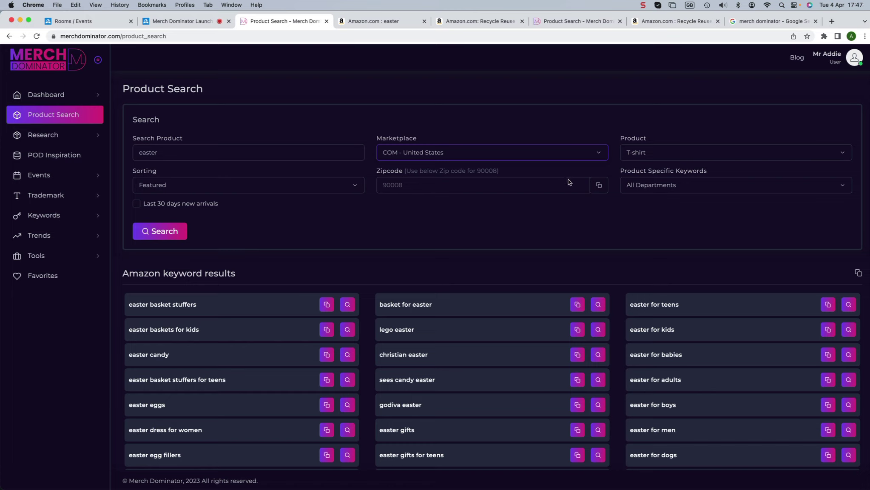
Step: Set the product specific keywords to Clothing, Shoes & Jewelry and review the updated easter keyword suggestions
click(673, 185)
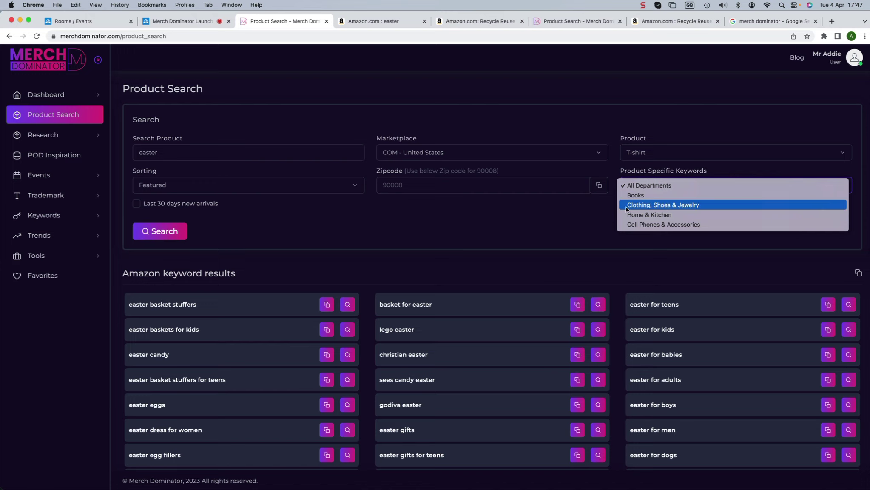
click(659, 206)
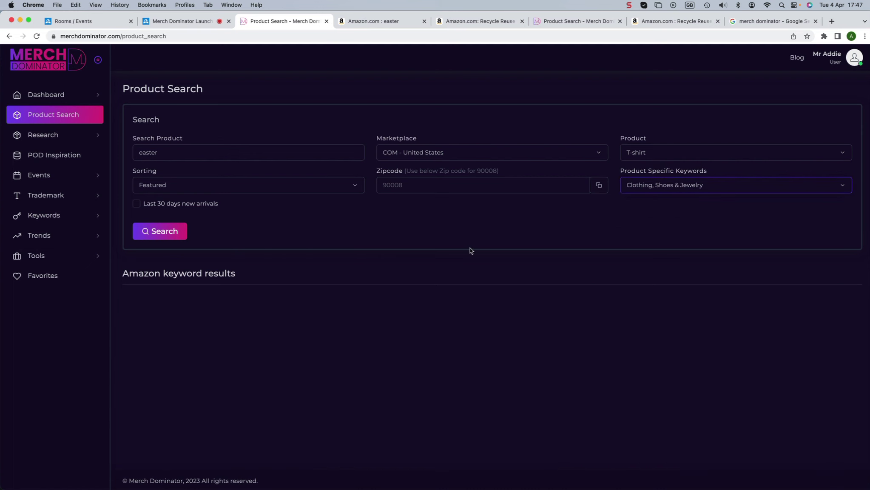
scroll(471, 247, down, 3)
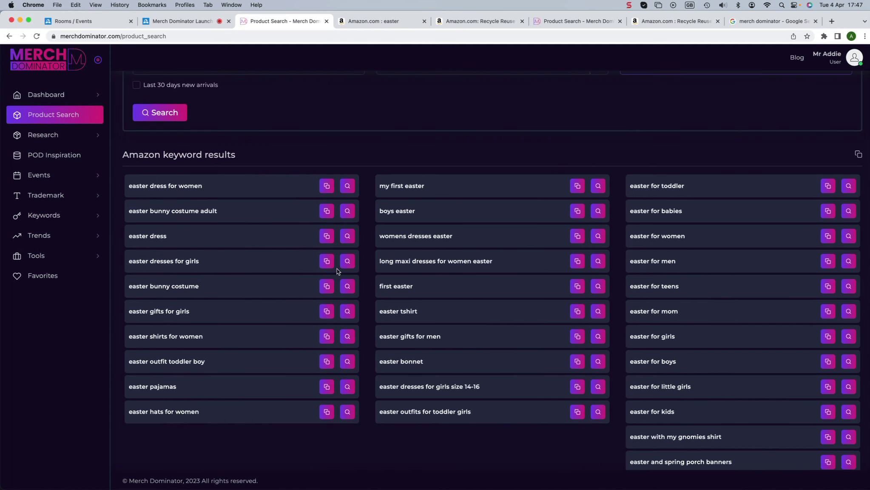
scroll(417, 287, up, 2)
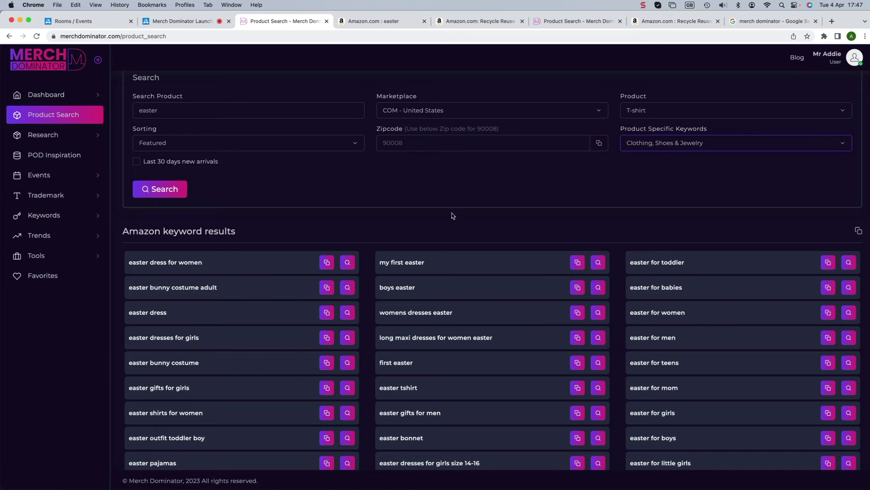
scroll(467, 215, down, 2)
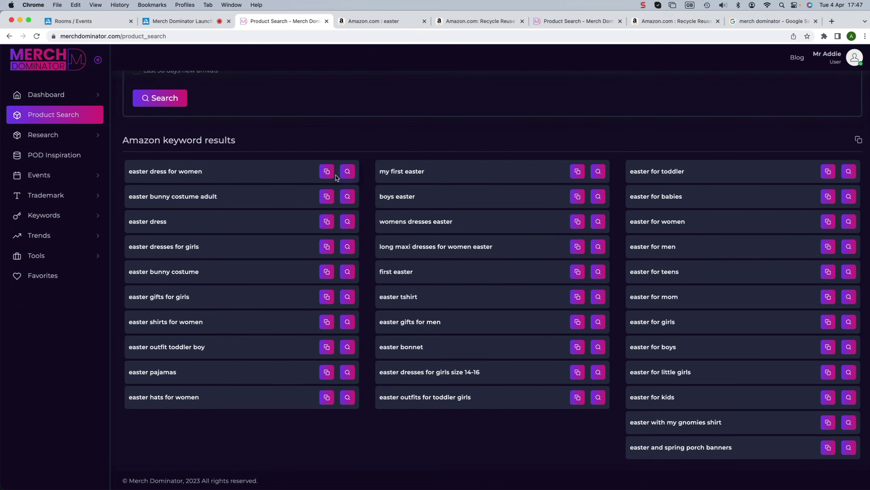
scroll(458, 182, up, 2)
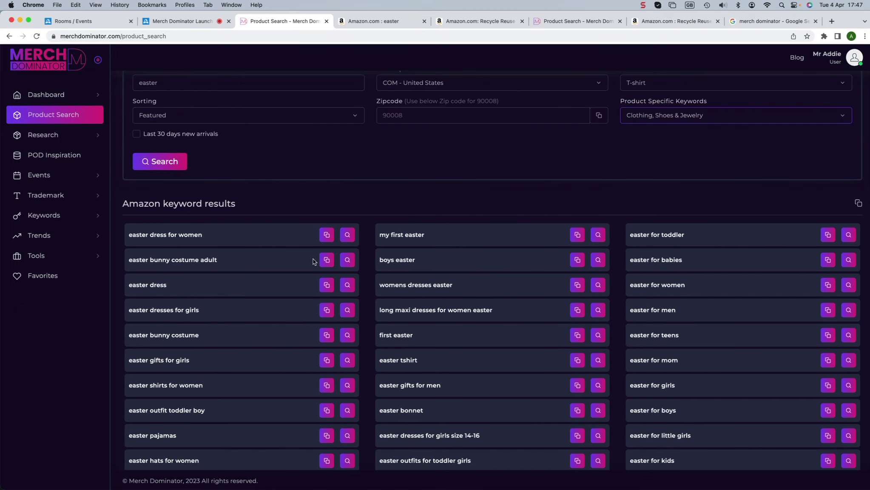
Step: Look through the external and internal search options offered for the keyword "easter dress for women", and close the list
click(347, 236)
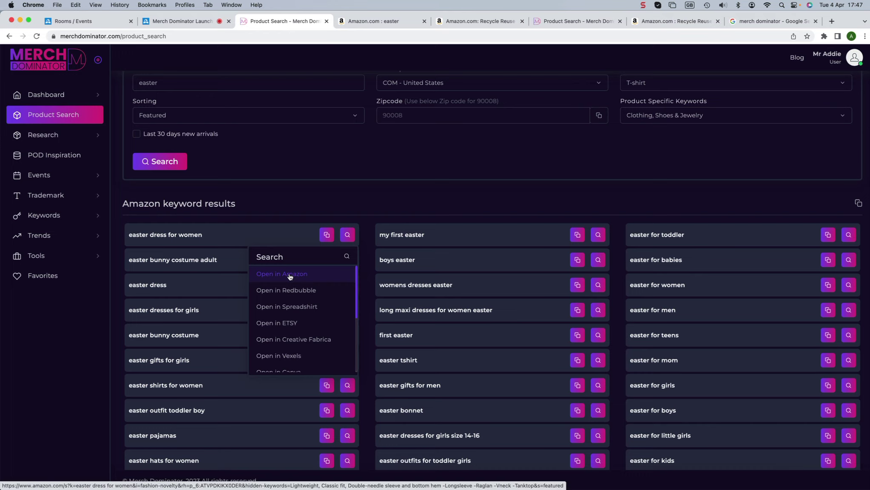
scroll(303, 306, down, 5)
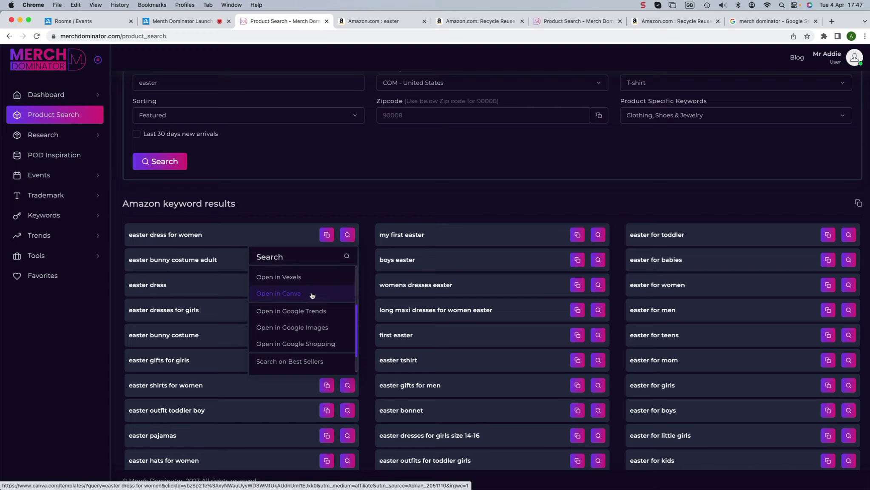
scroll(305, 298, down, 1)
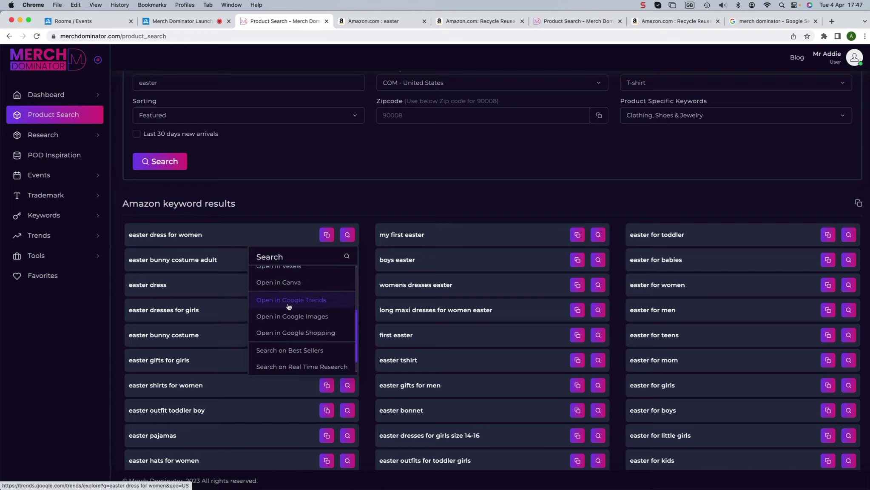
scroll(303, 307, down, 1)
scroll(304, 321, down, 1)
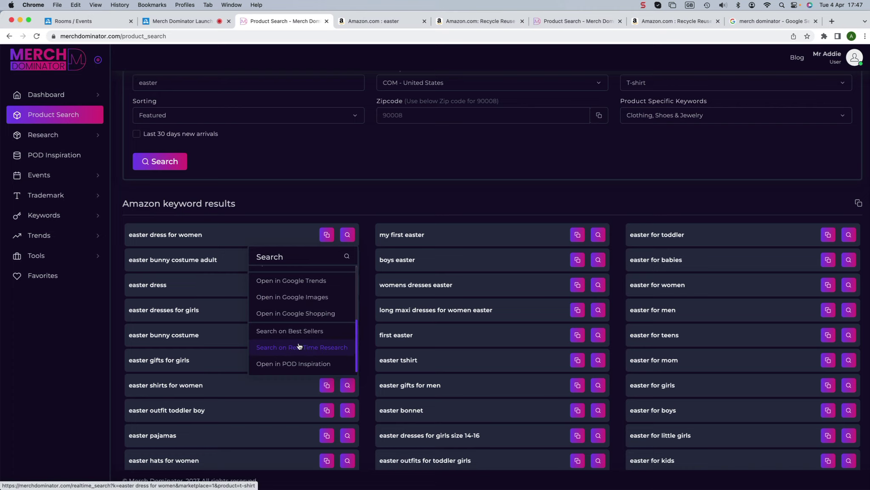
click(375, 199)
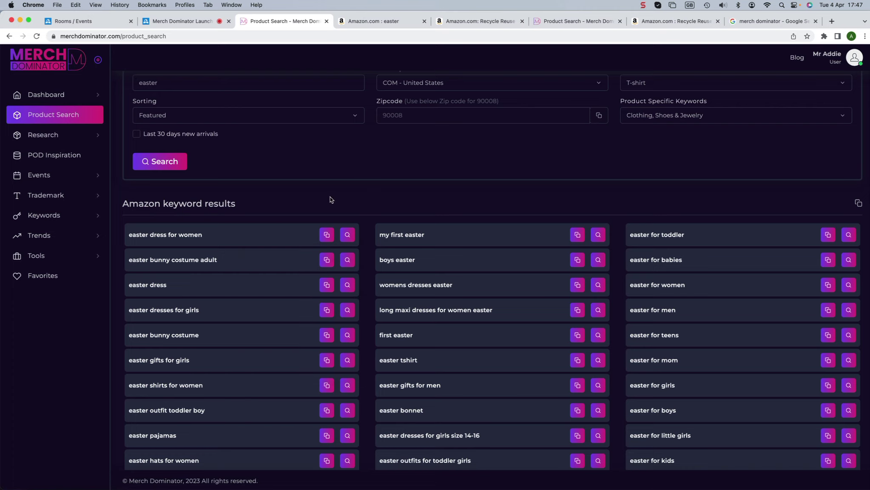
Step: Restrict the easter search to the last 30 days' new arrivals and run it on Amazon
scroll(297, 222, up, 3)
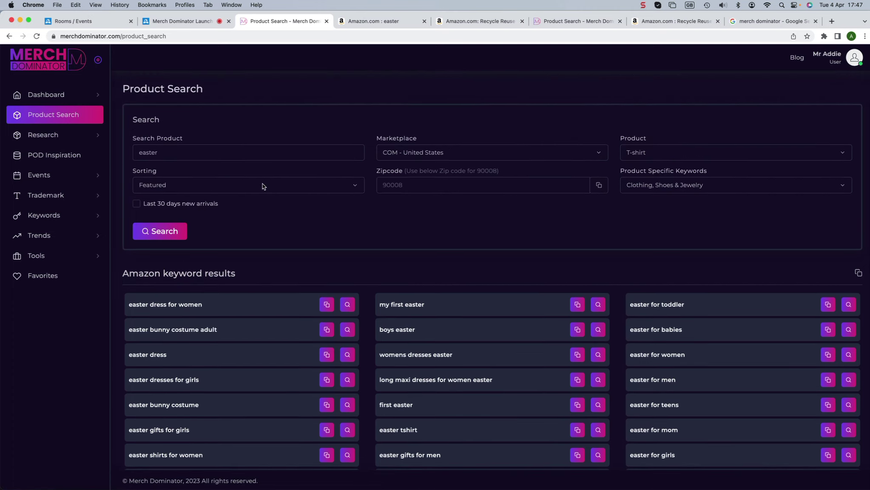
click(138, 205)
click(165, 231)
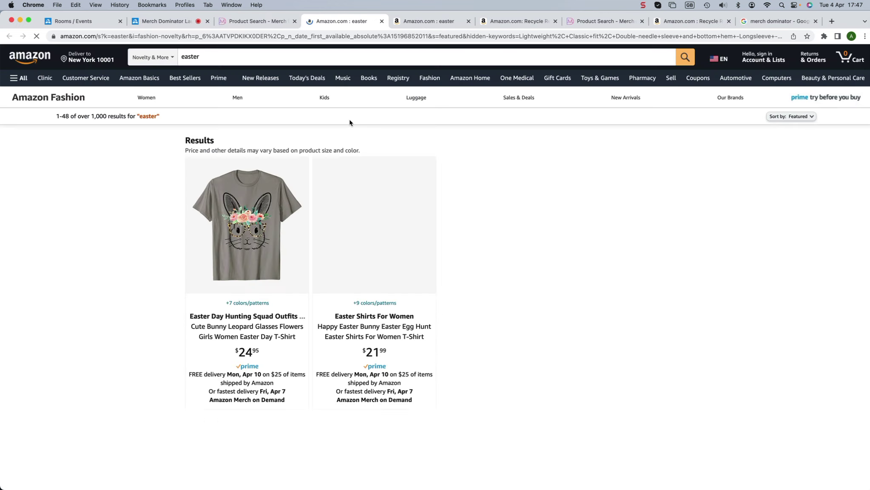
Step: Examine the recent easter T-shirts and the New Arrivals filter on Amazon, and close that results page
scroll(127, 360, down, 1)
scroll(128, 360, down, 3)
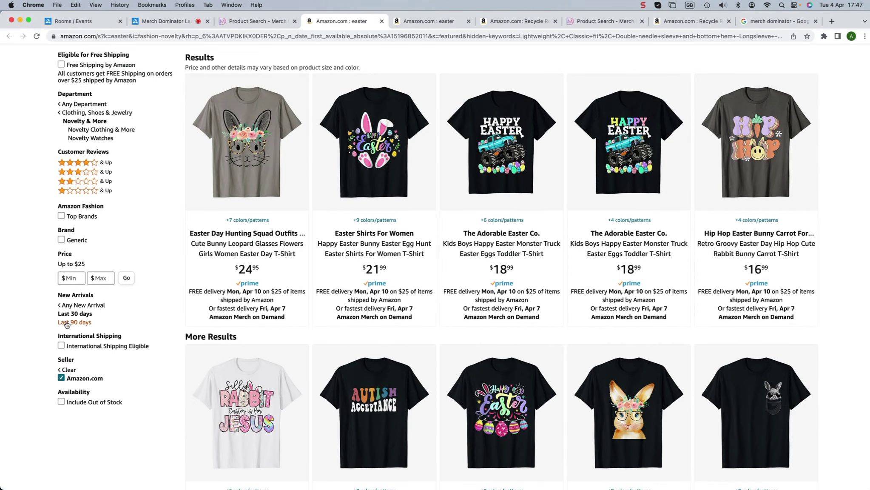
scroll(91, 322, up, 4)
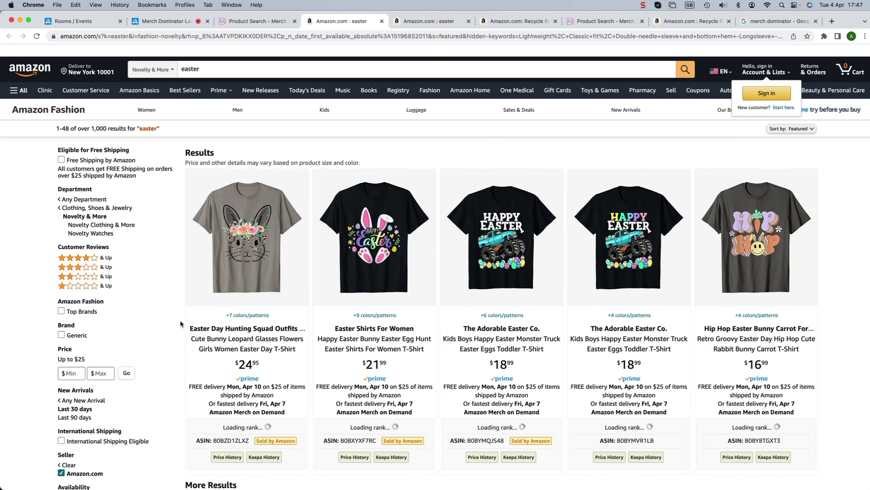
click(381, 22)
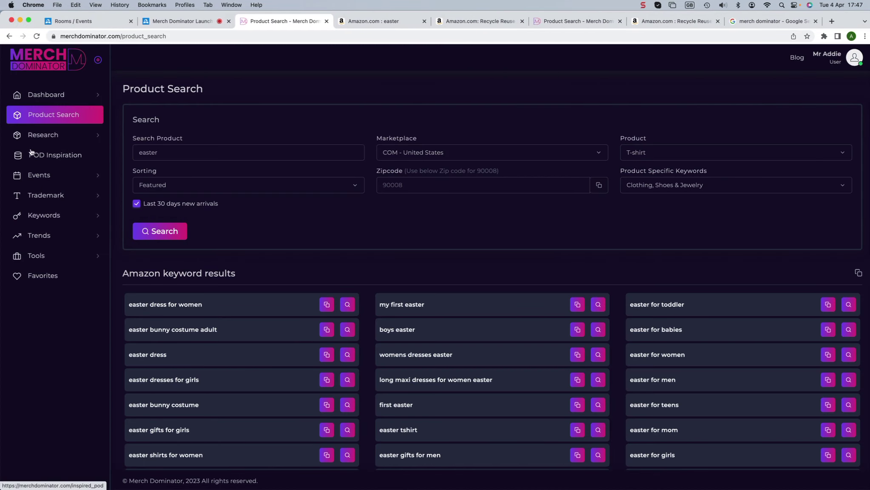
Step: Switch to the LiveWebinar room and read the newest chat messages, including the question about the monthly price
click(196, 21)
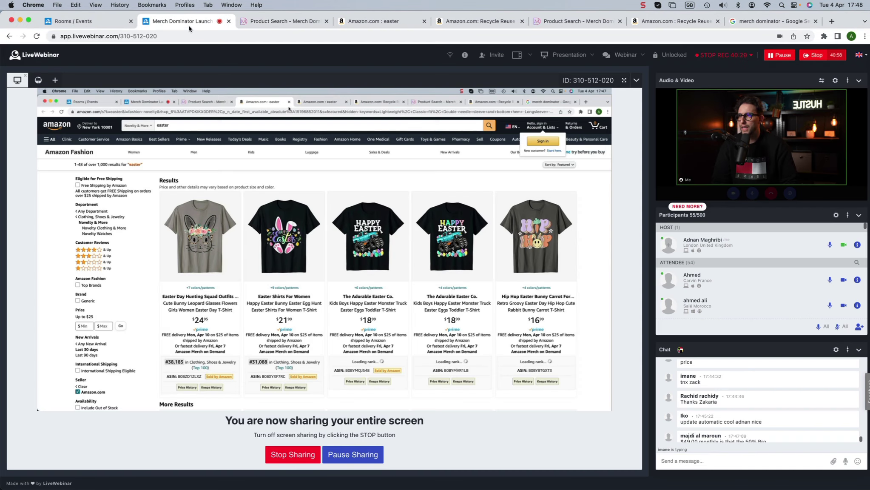
scroll(746, 407, down, 1)
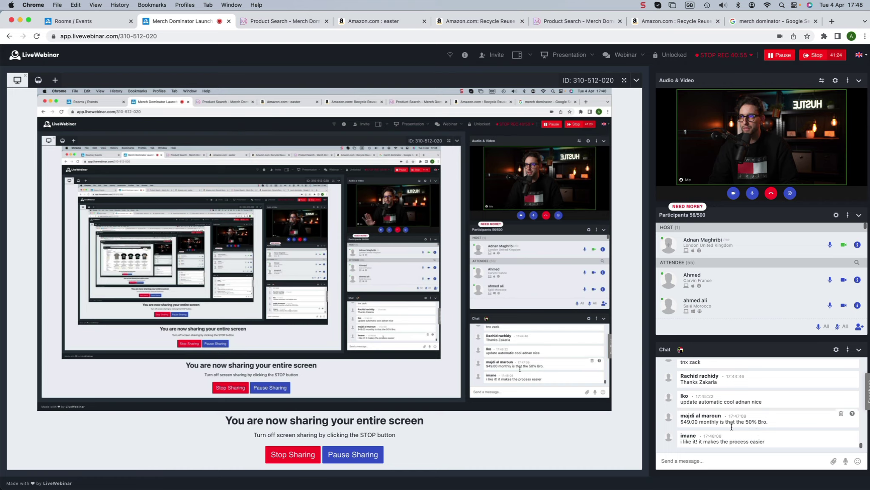
Step: Read the newest LiveWebinar chat messages, including the question about how new designs are selected and a possible extension
click(281, 21)
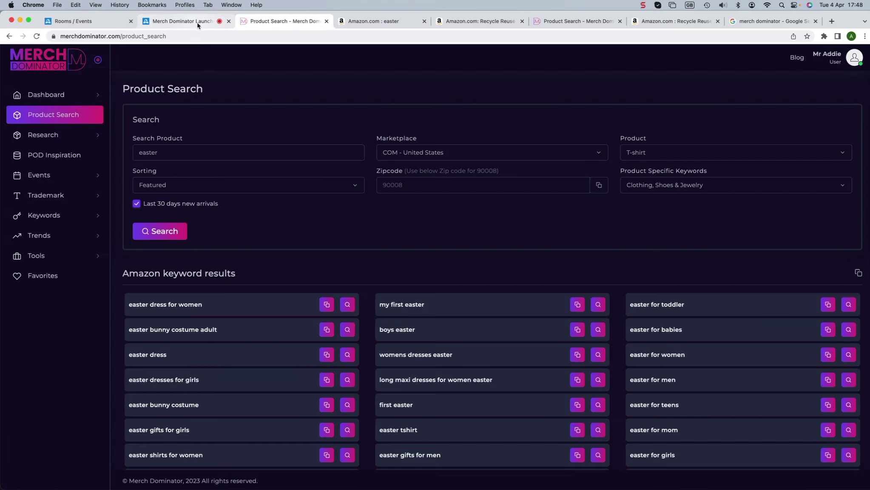
click(196, 24)
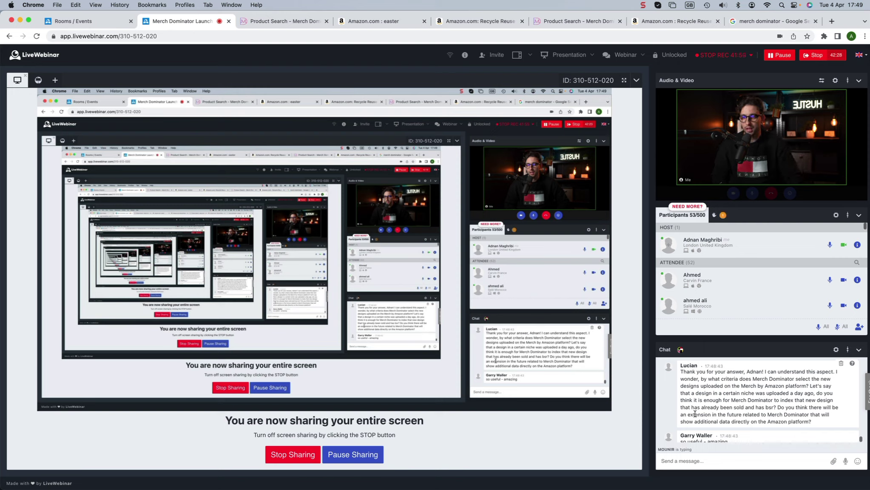
scroll(721, 411, down, 1)
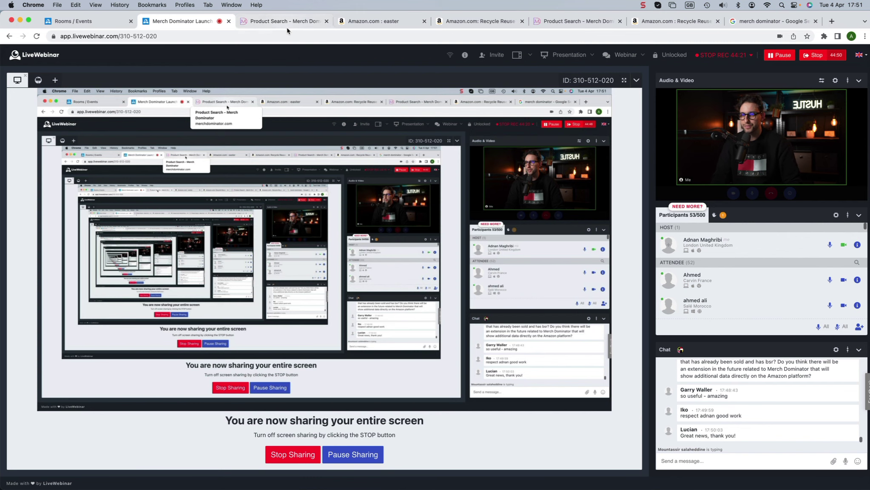
Step: Return to Merch Dominator and open the Seller Trends research page to view the winning designs
click(285, 26)
click(55, 136)
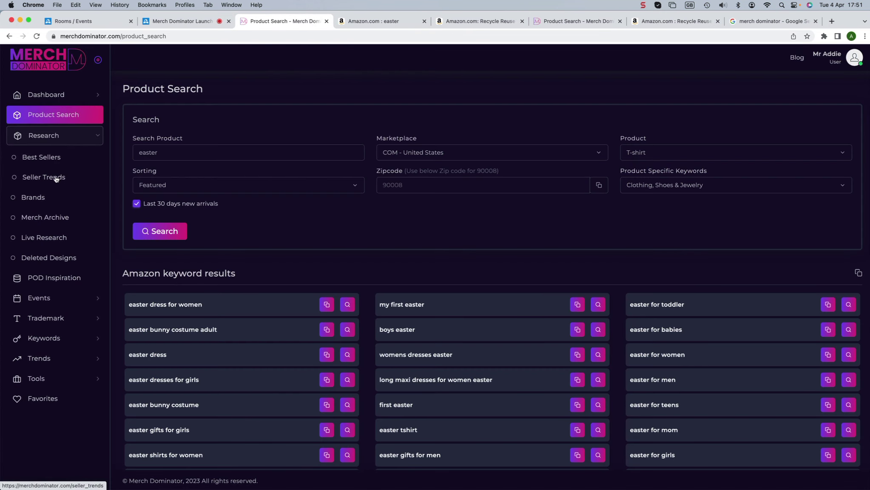
click(47, 177)
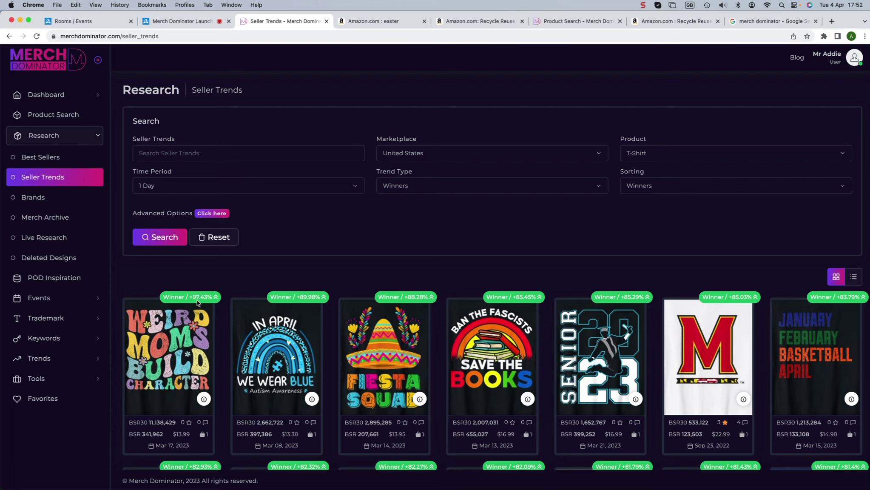
mouse_move(173, 354)
Step: Show the advanced options for Seller Trends and limit the BSR range to 1–269768
click(209, 214)
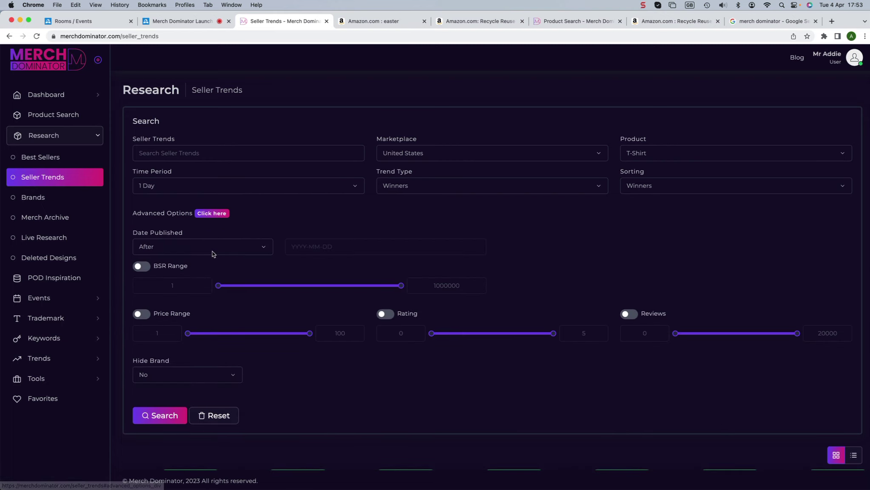
click(144, 267)
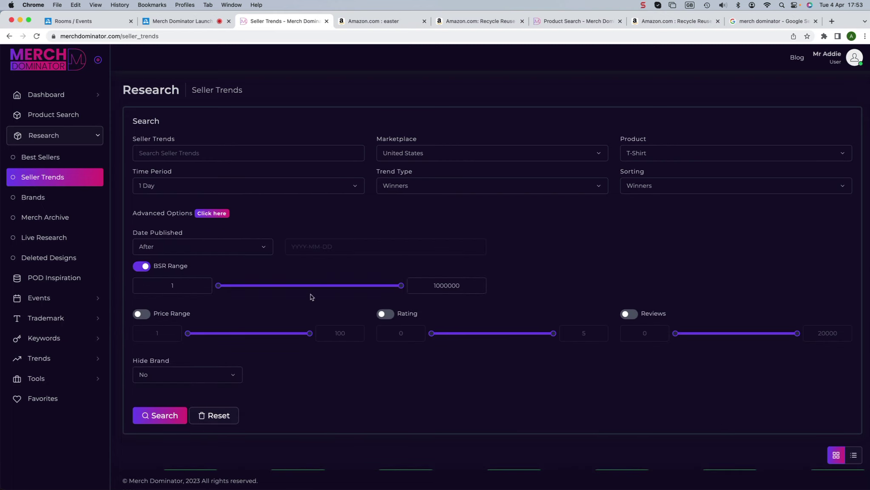
drag(401, 286, 269, 294)
scroll(425, 325, down, 1)
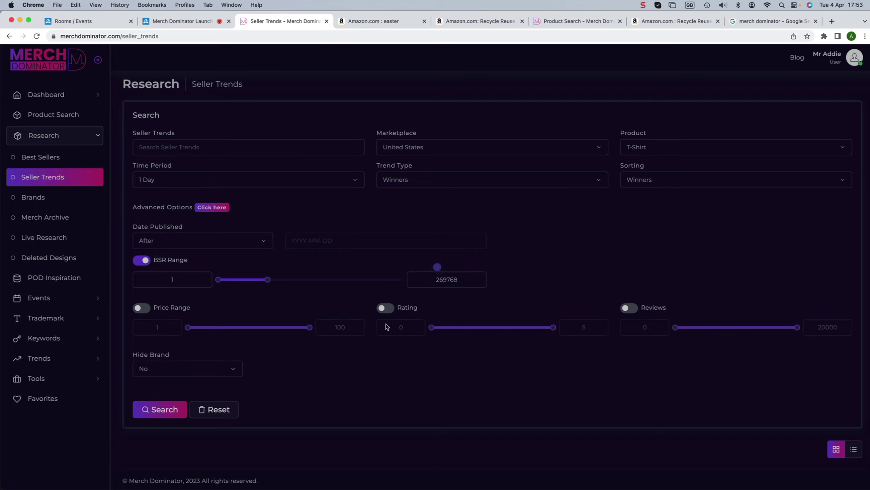
Step: Check the webinar chat, and examine the previous and current ranks of the winning T-shirts in the filtered Seller Trends results
click(187, 21)
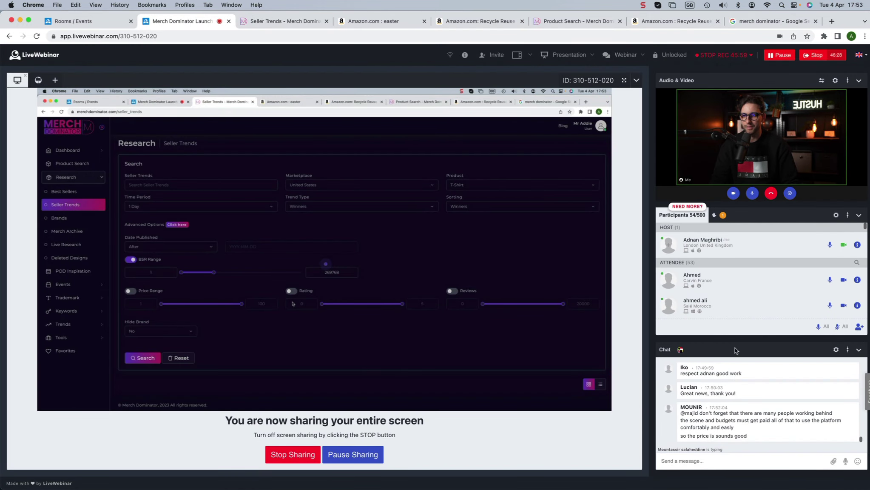
click(283, 22)
scroll(569, 249, down, 3)
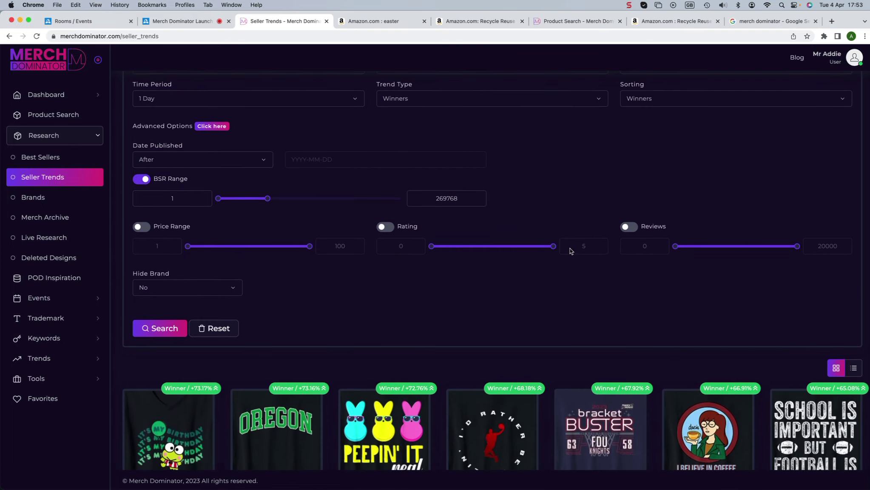
scroll(570, 248, down, 5)
mouse_move(188, 258)
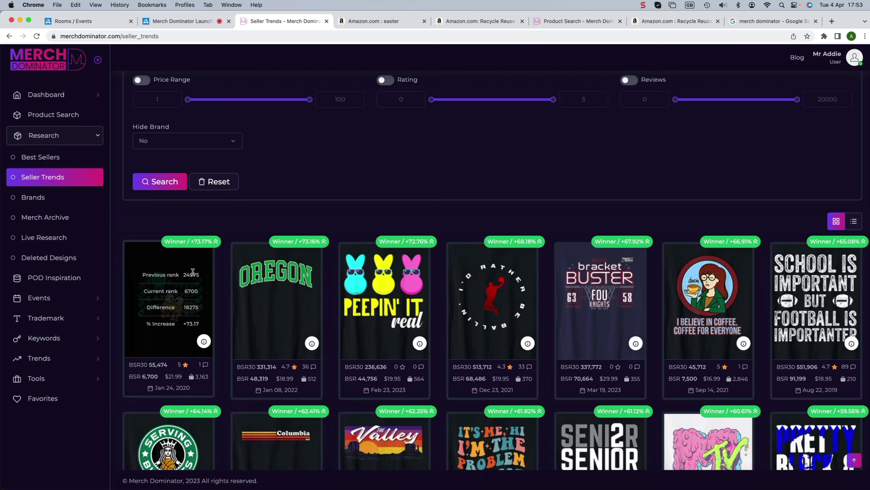
mouse_move(392, 306)
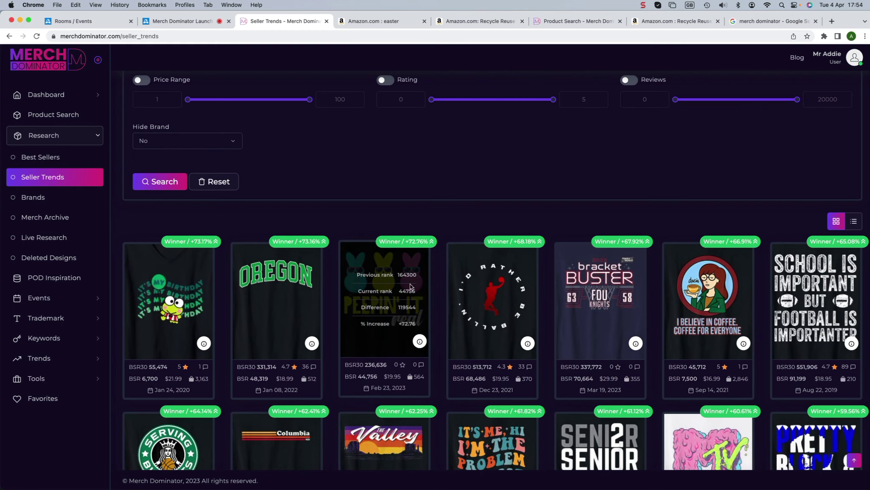
scroll(398, 198, up, 3)
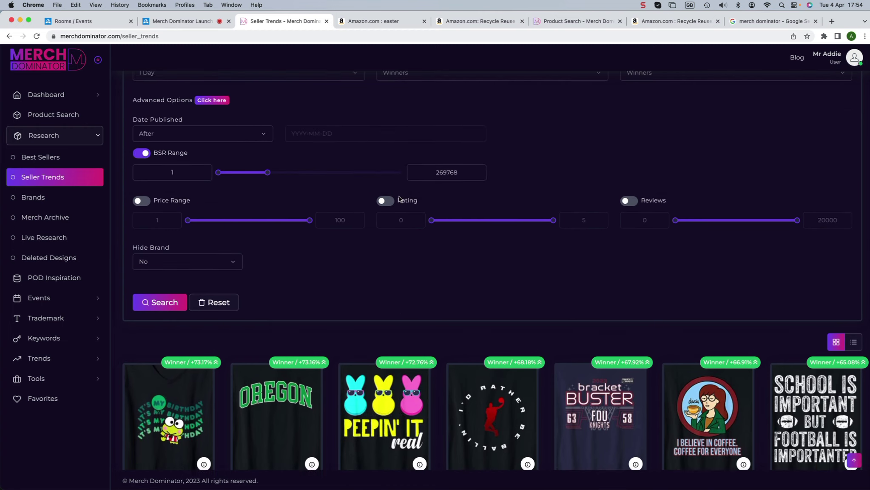
scroll(399, 199, up, 2)
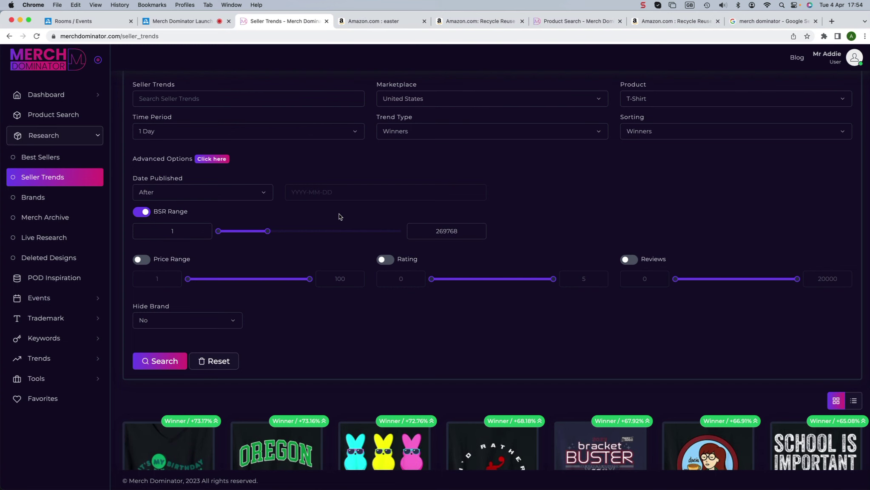
scroll(340, 213, down, 5)
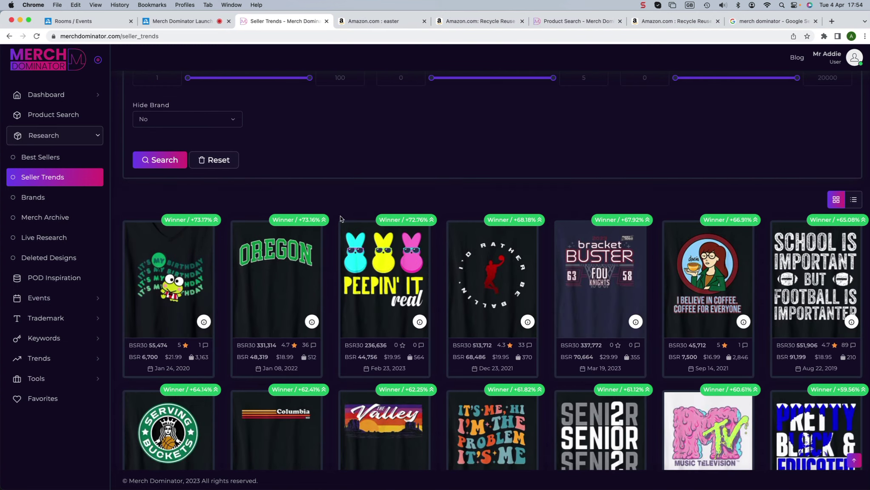
mouse_move(284, 285)
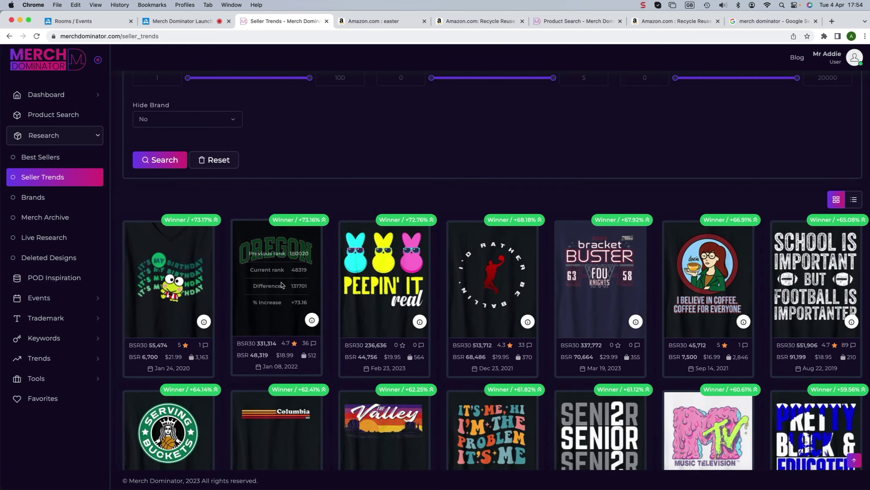
Step: Open the design details of the three-bunny Peepin' It Real T-shirt and copy "Peepin It Real" from its title
click(420, 322)
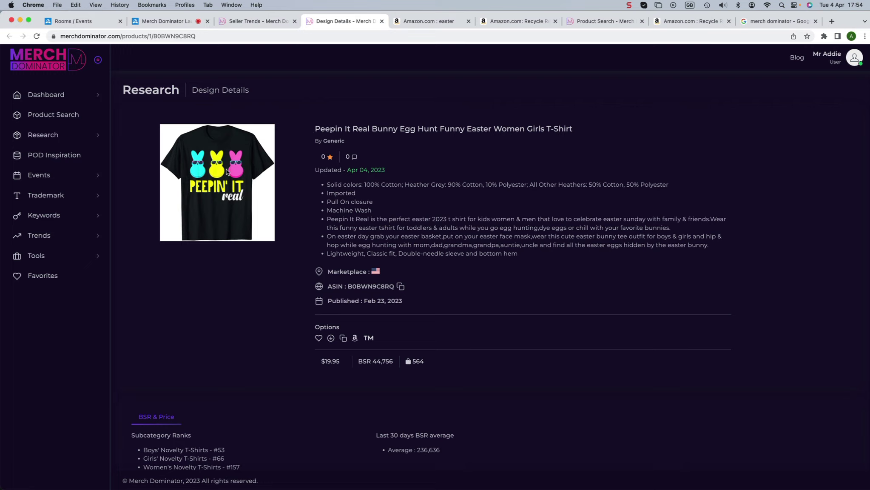
drag(315, 129, 369, 129)
key(super+c)
Step: Run a T-shirt Product Search for "Peepin It Real" in a separate page and look over the Amazon keyword results
right_click(43, 112)
click(66, 119)
click(387, 20)
click(164, 154)
key(super+v)
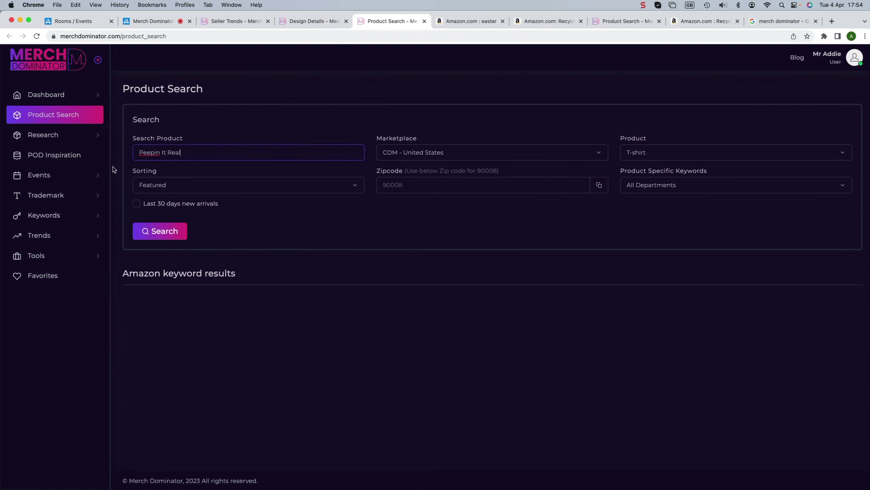
click(147, 231)
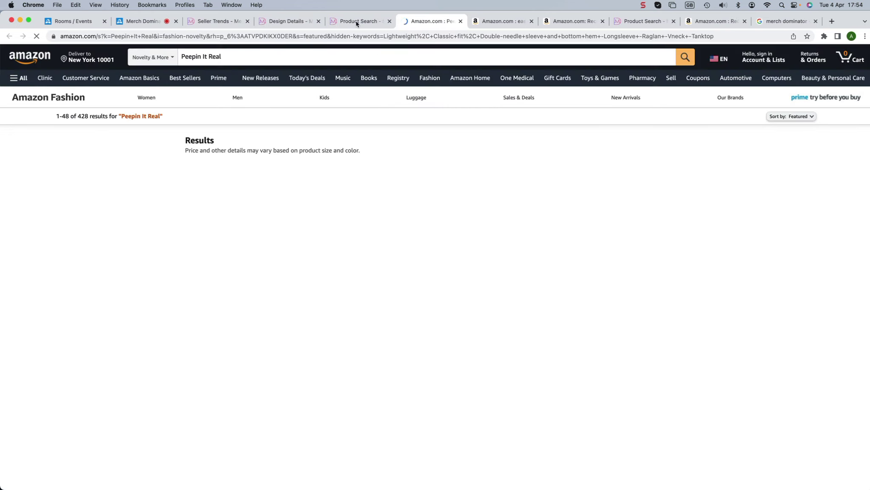
click(357, 21)
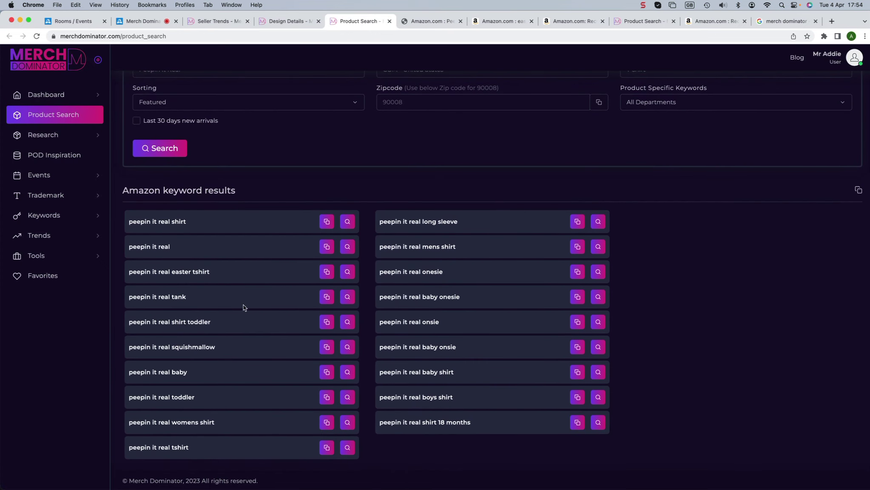
scroll(295, 302, up, 3)
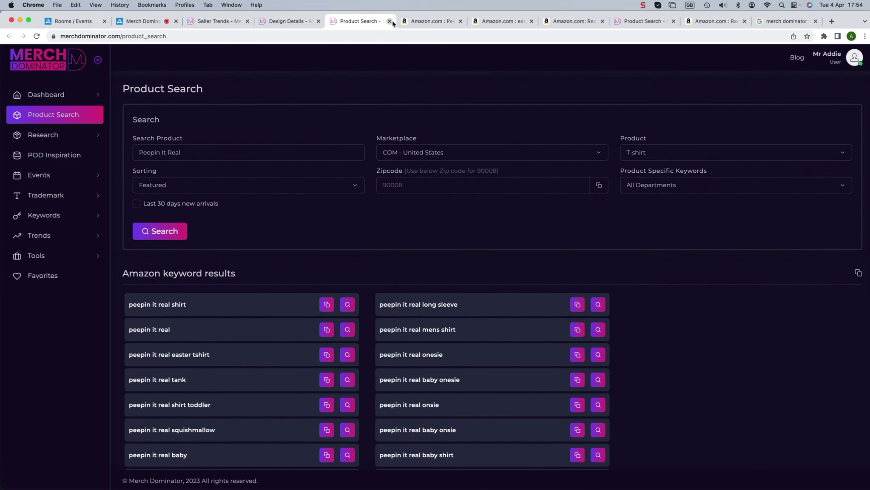
Step: Examine the Amazon results for "Peepin It Real", comparing the T-shirt designs, brand names and BSR ranks
click(426, 21)
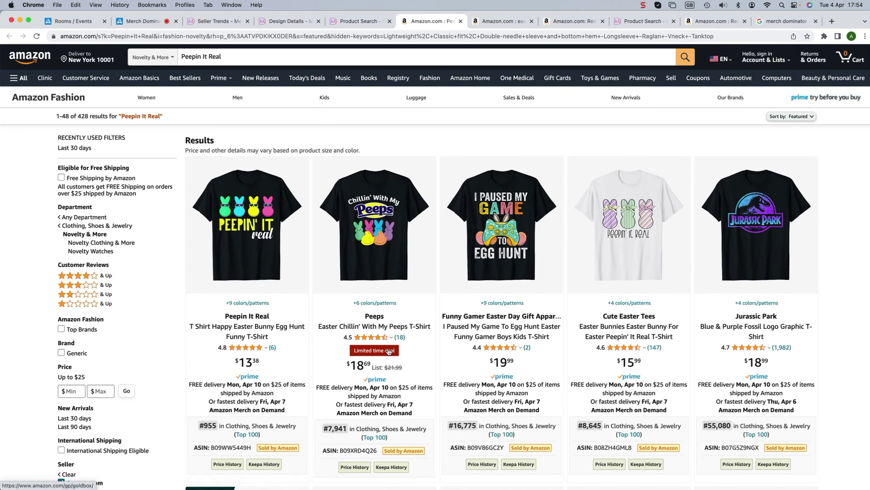
double_click(370, 316)
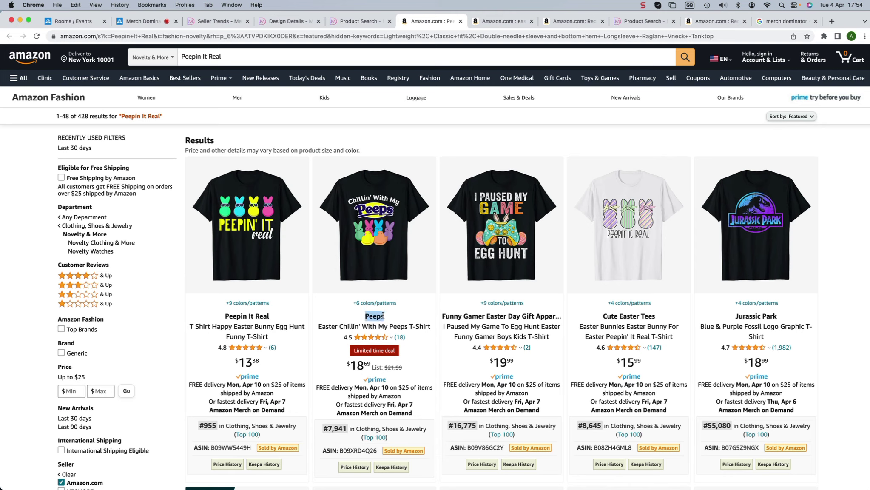
click(393, 307)
scroll(506, 224, down, 5)
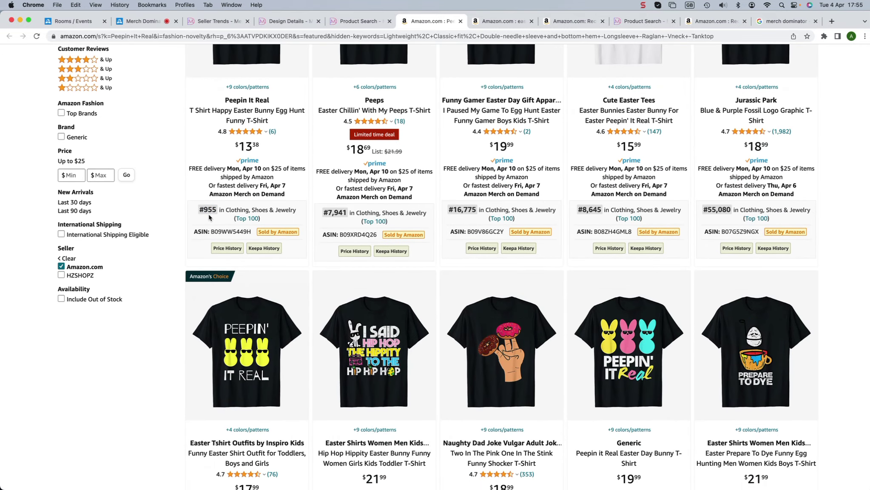
scroll(243, 213, down, 3)
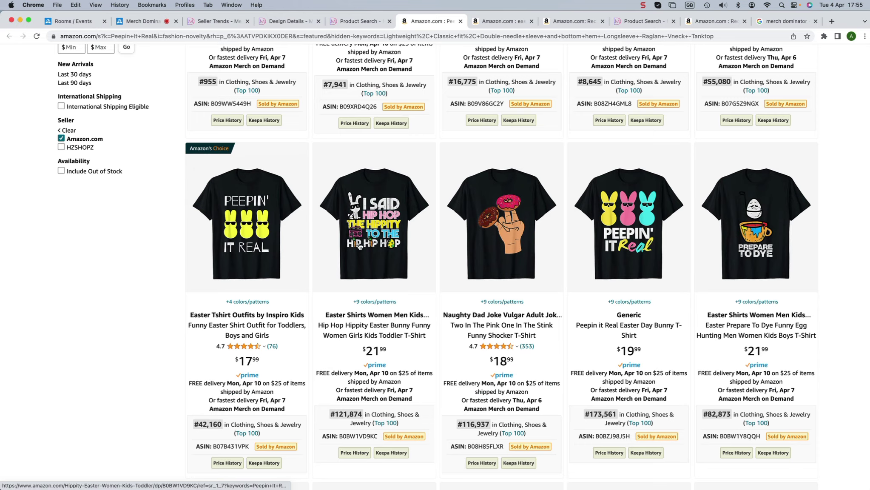
scroll(709, 297, down, 3)
scroll(502, 303, down, 10)
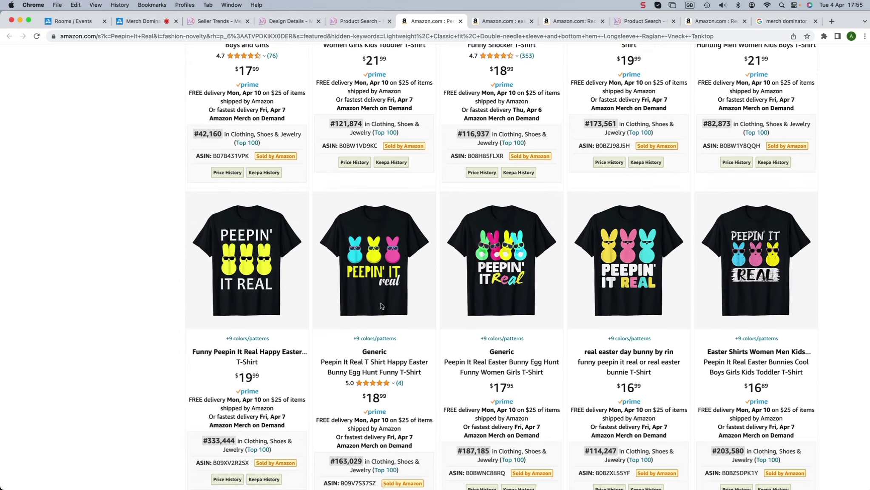
scroll(733, 350, down, 4)
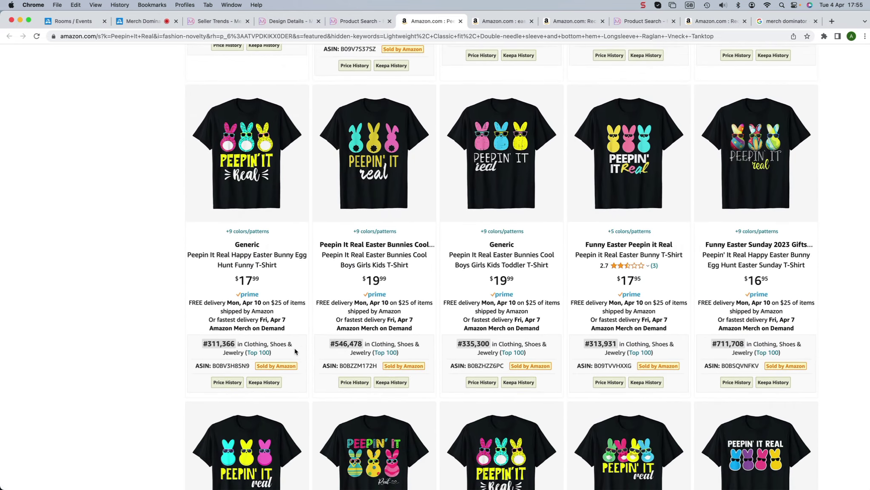
scroll(300, 351, down, 8)
scroll(285, 350, down, 10)
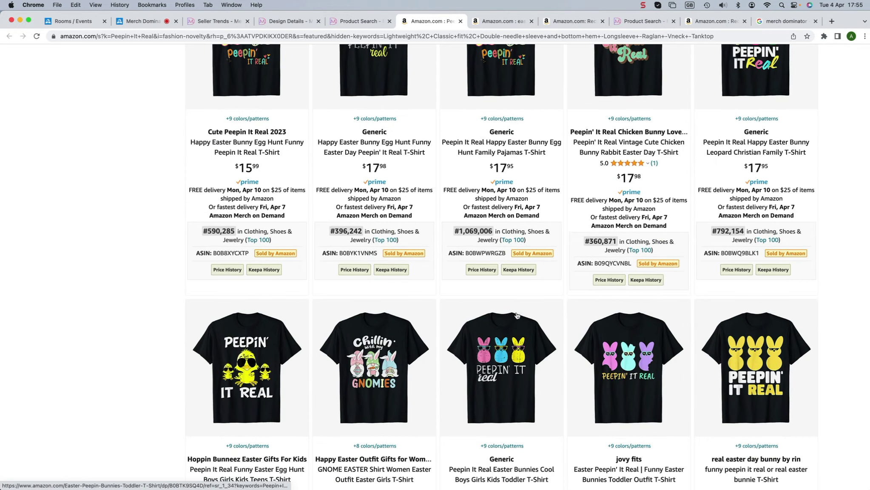
Step: Switch back to Seller Trends and examine the product types offered in its search filters, keeping T-Shirt selected
click(217, 22)
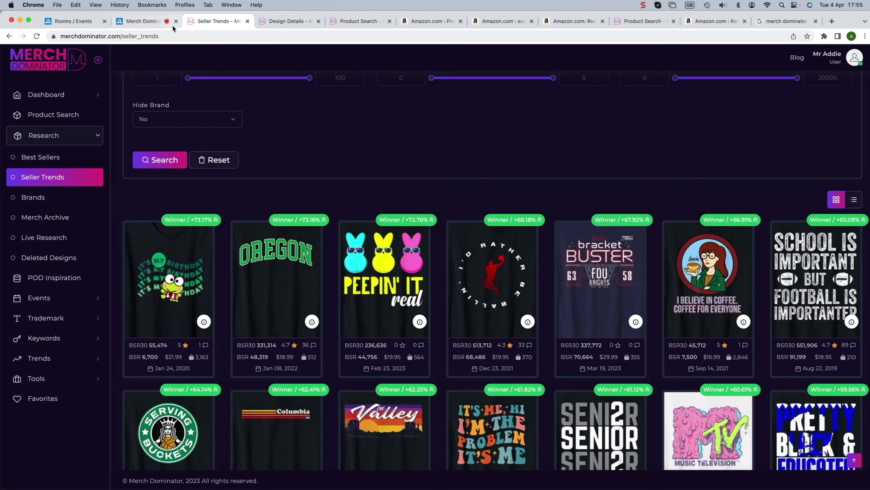
scroll(419, 209, up, 6)
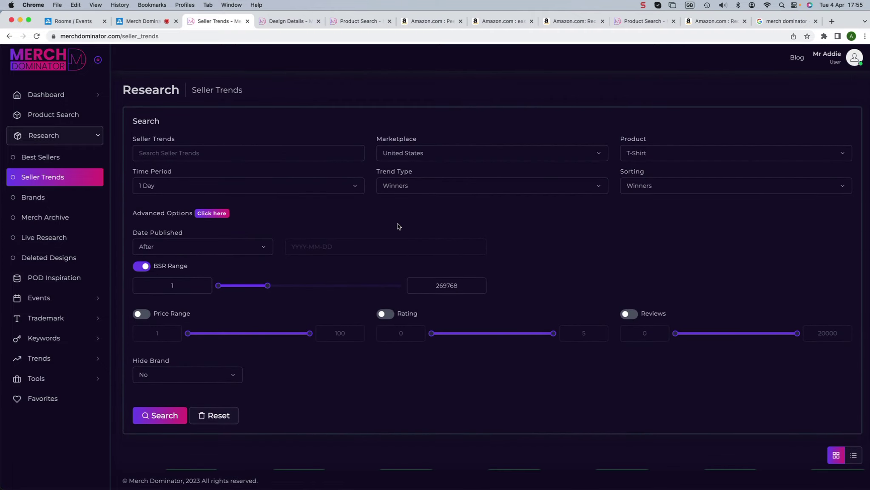
scroll(326, 412, down, 3)
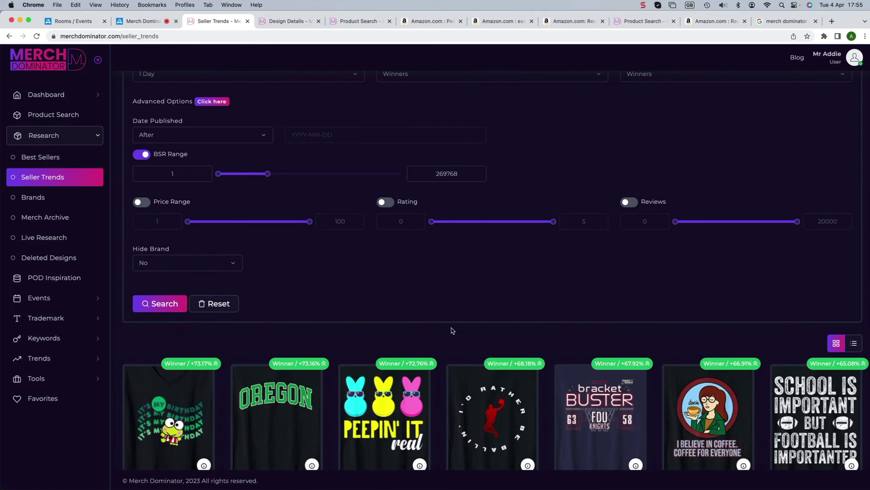
scroll(668, 109, up, 3)
click(654, 158)
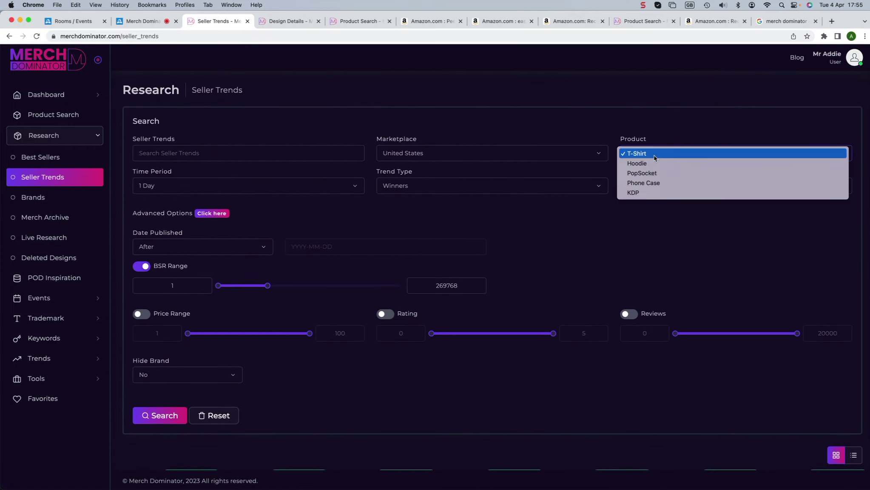
click(654, 157)
click(648, 154)
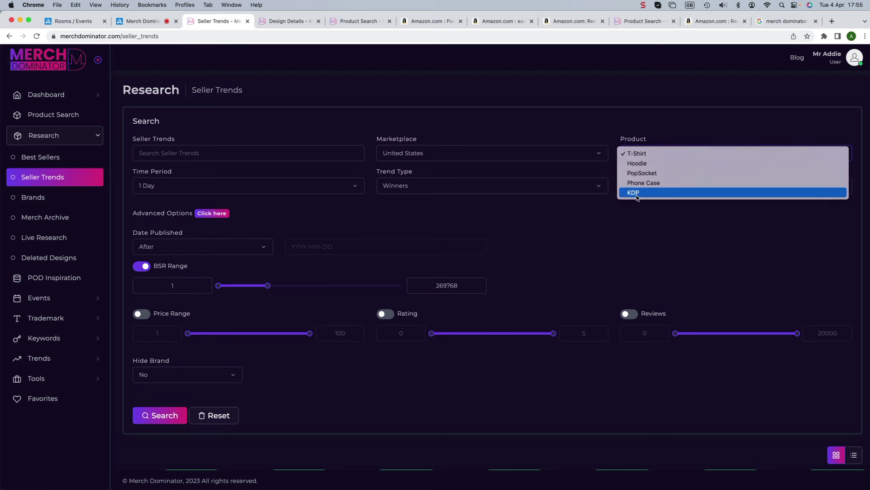
click(578, 208)
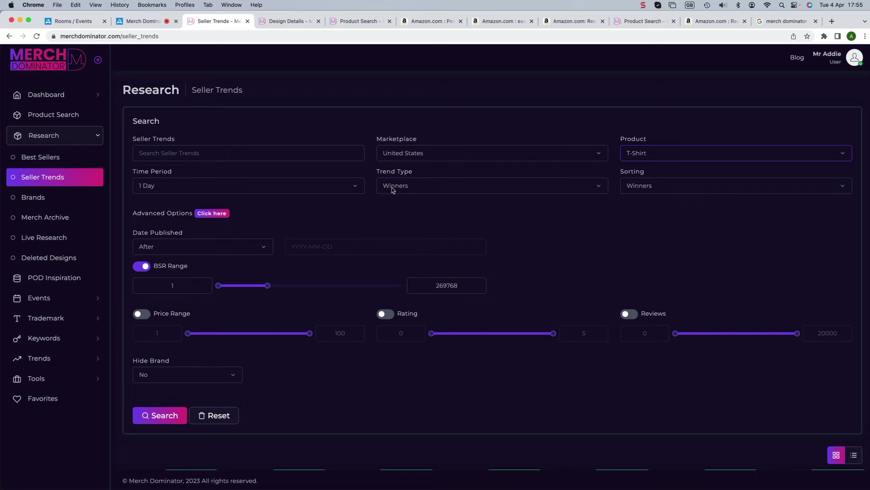
Step: Sort the Seller Trends T-shirt winners by Newest, turn off the BSR range filter, and run the search
click(689, 186)
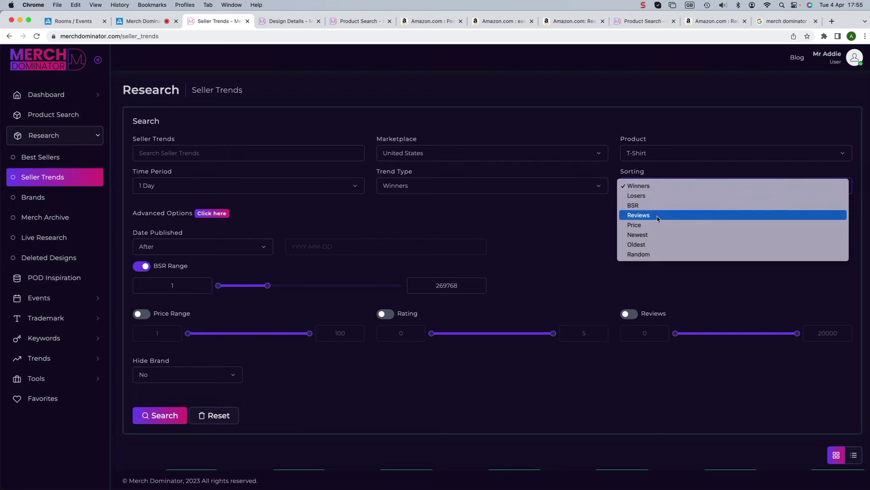
click(653, 238)
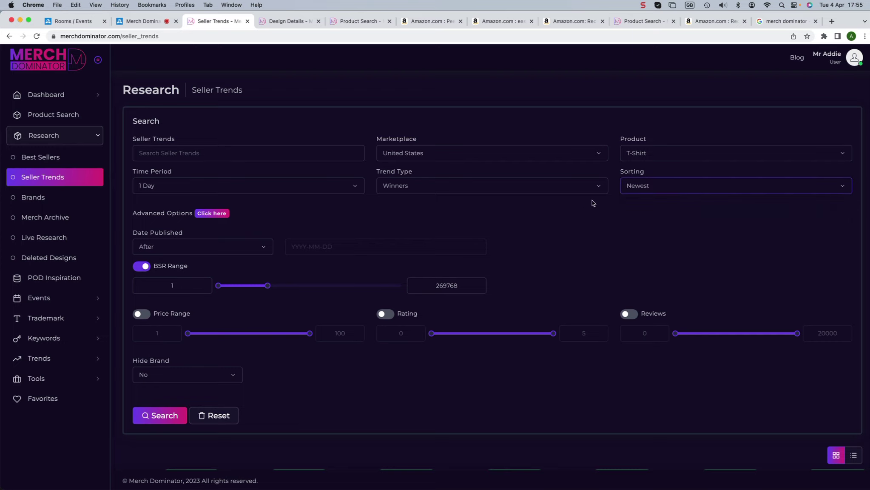
scroll(453, 254, down, 4)
scroll(454, 255, up, 4)
click(143, 268)
click(158, 418)
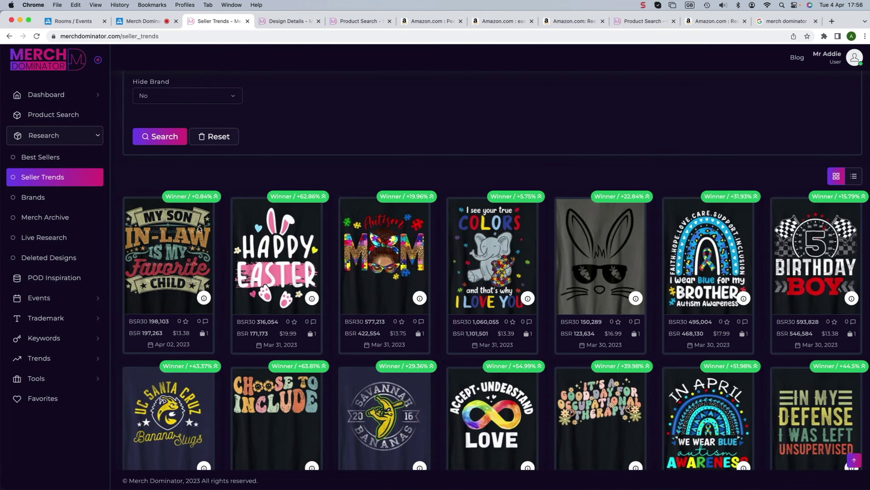
Step: Examine the published dates and rank changes of the newest winning T-shirts, including the Happy Easter design
mouse_move(179, 259)
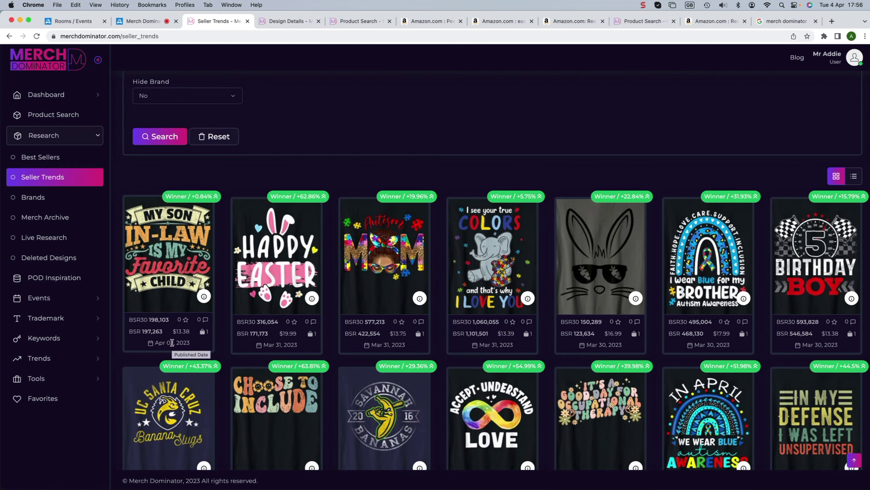
mouse_move(264, 264)
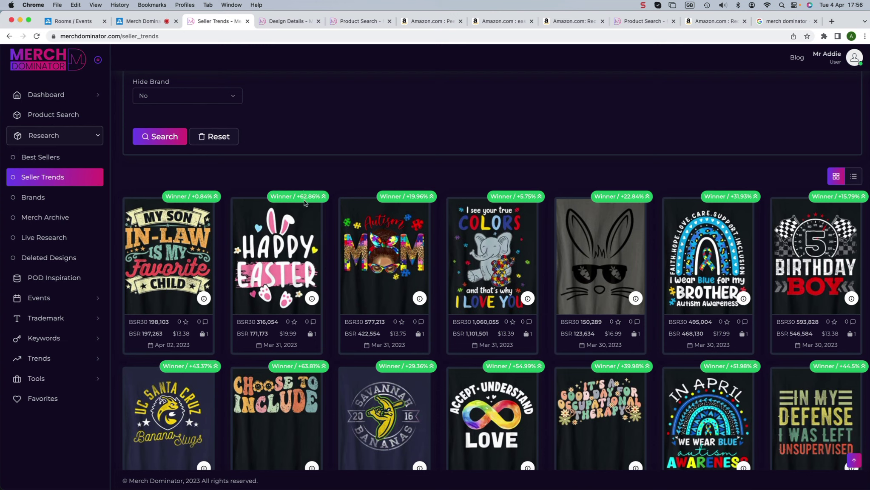
mouse_move(301, 214)
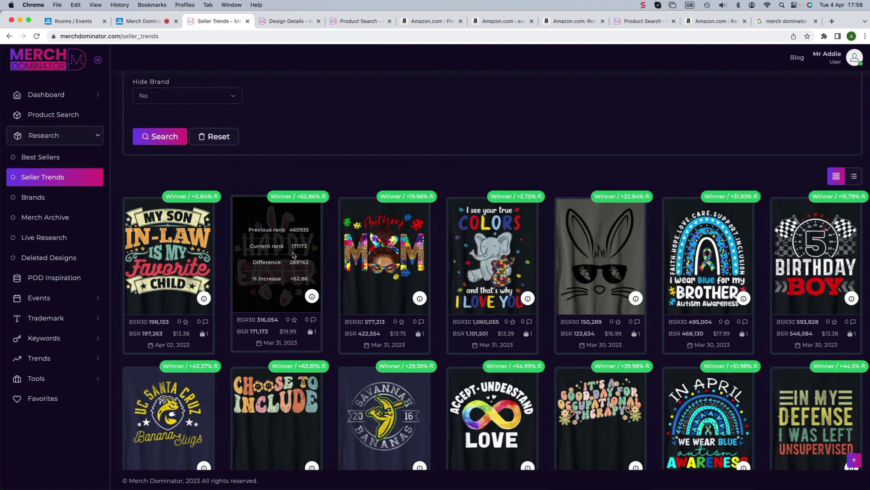
scroll(551, 174, up, 6)
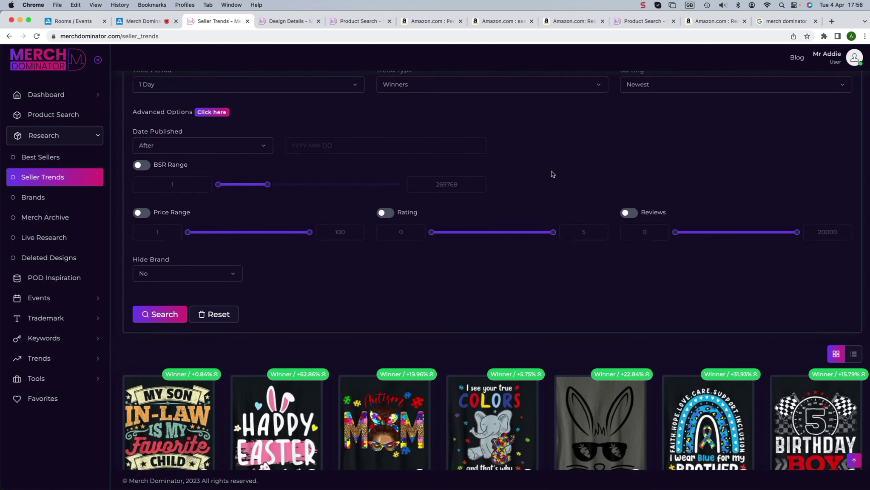
scroll(608, 297, down, 3)
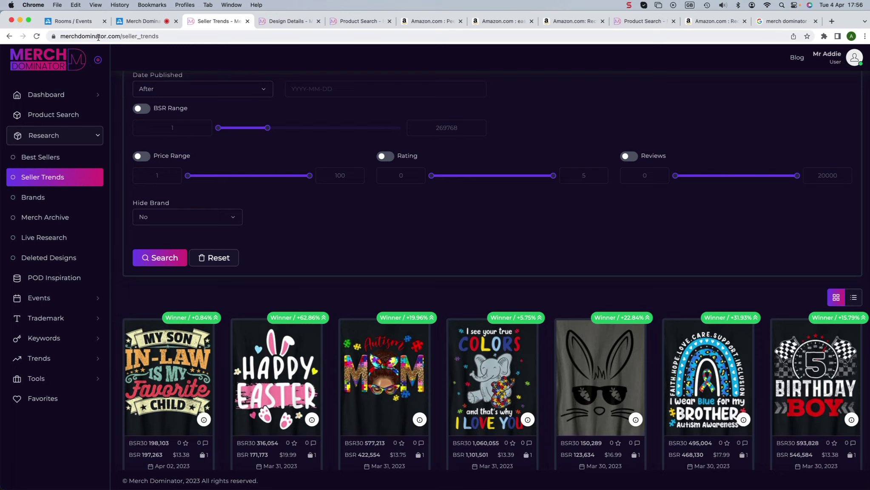
Step: Switch to the LiveWebinar room and read the attendees' recent chat messages, including the question about KDP marketplaces
click(149, 24)
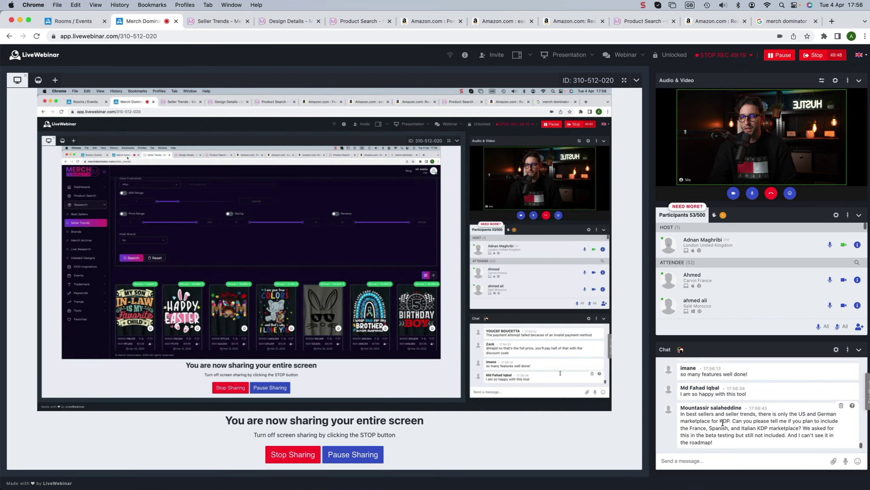
scroll(722, 423, up, 4)
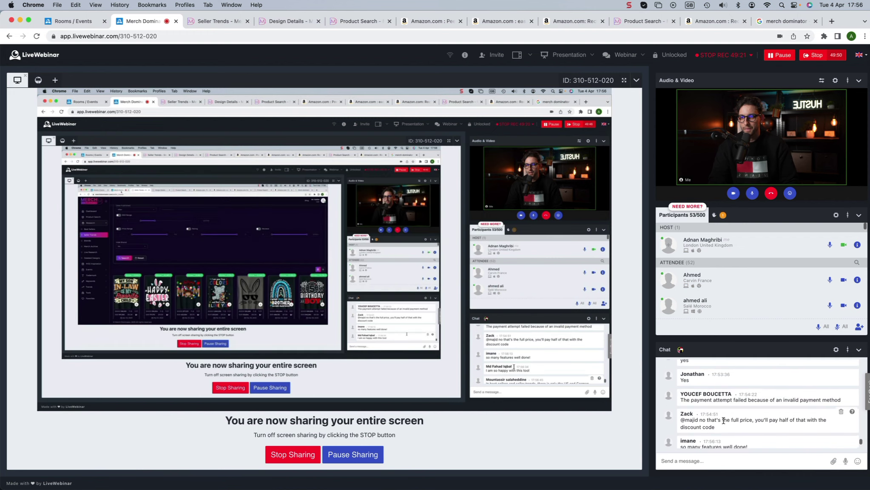
scroll(725, 420, up, 1)
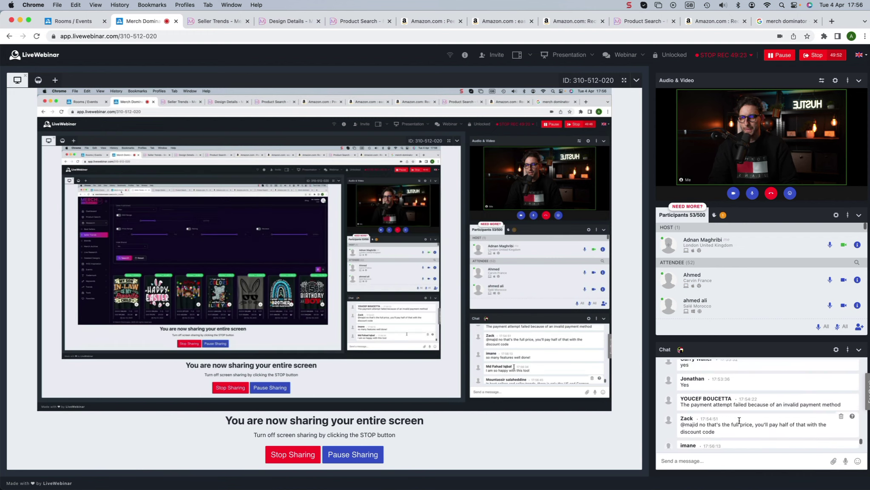
scroll(740, 420, down, 2)
scroll(740, 420, up, 3)
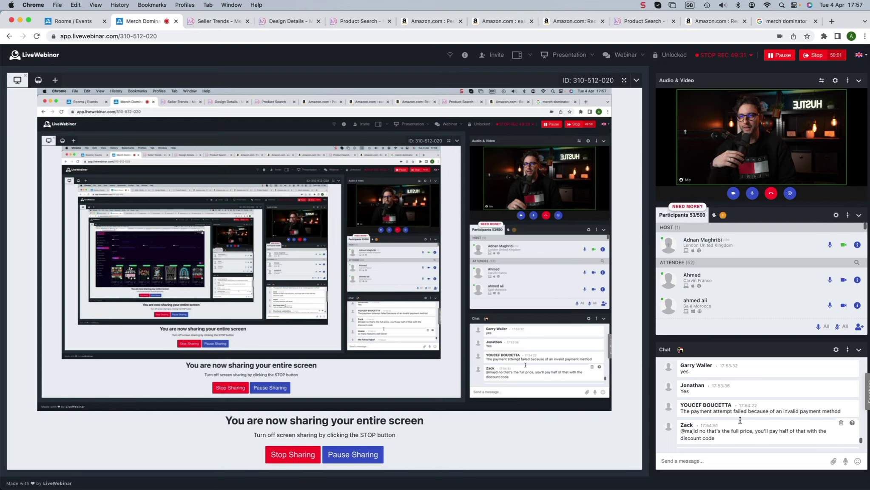
scroll(740, 419, down, 2)
scroll(743, 414, down, 3)
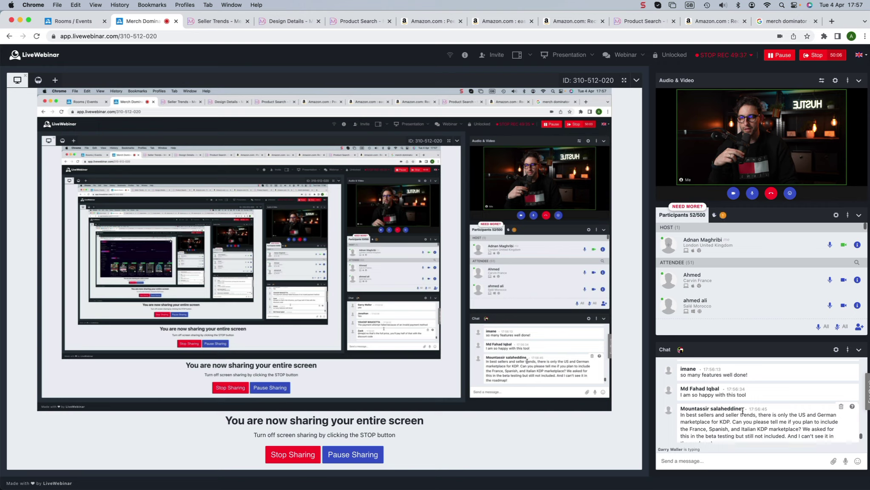
scroll(744, 400, down, 2)
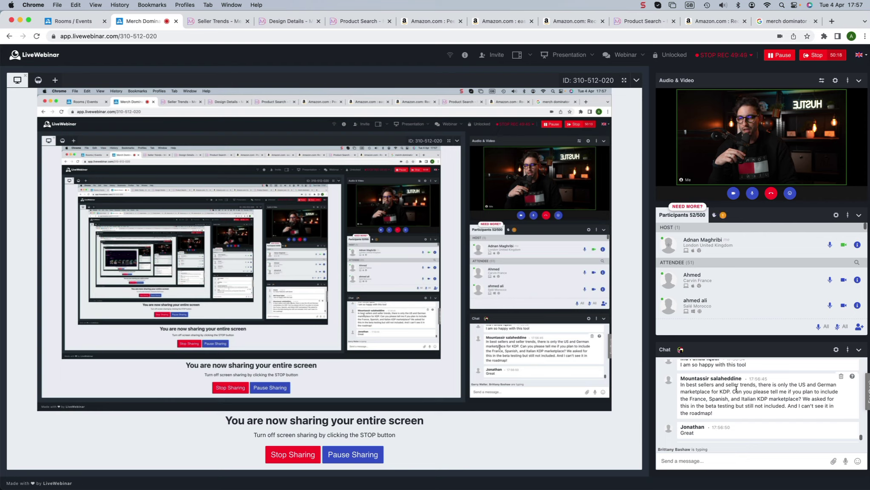
scroll(737, 388, up, 1)
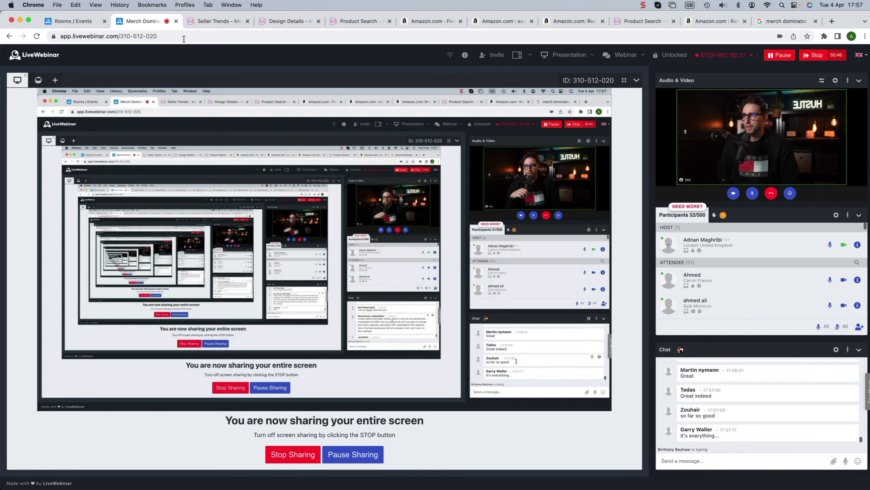
Step: Switch back to Merch Dominator, open the Brands research tool, and highlight the Peepin It Real brand name
click(217, 21)
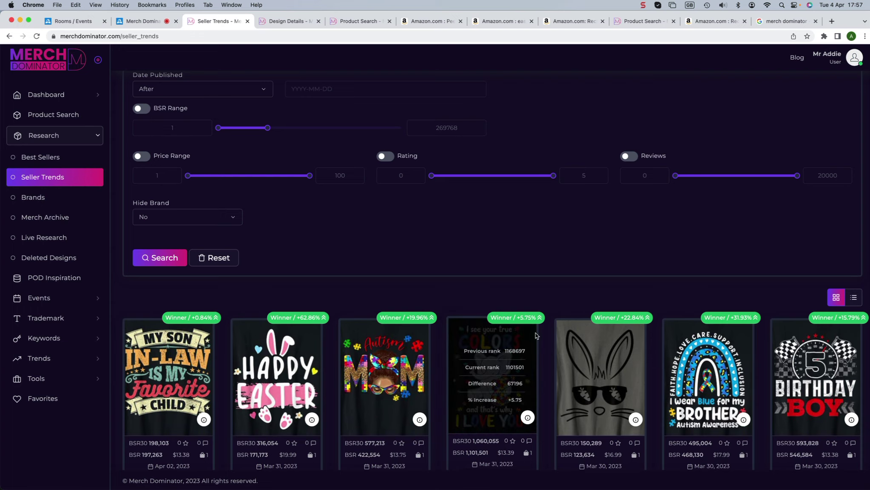
click(42, 198)
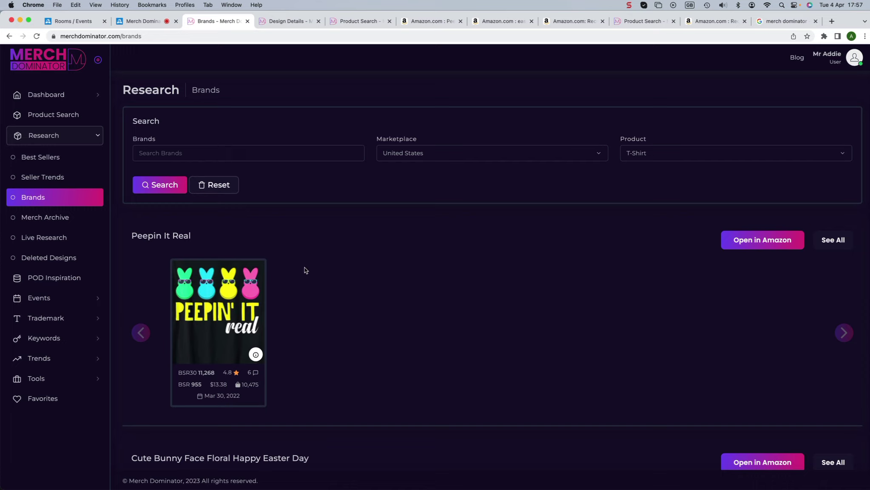
drag(131, 236, 221, 238)
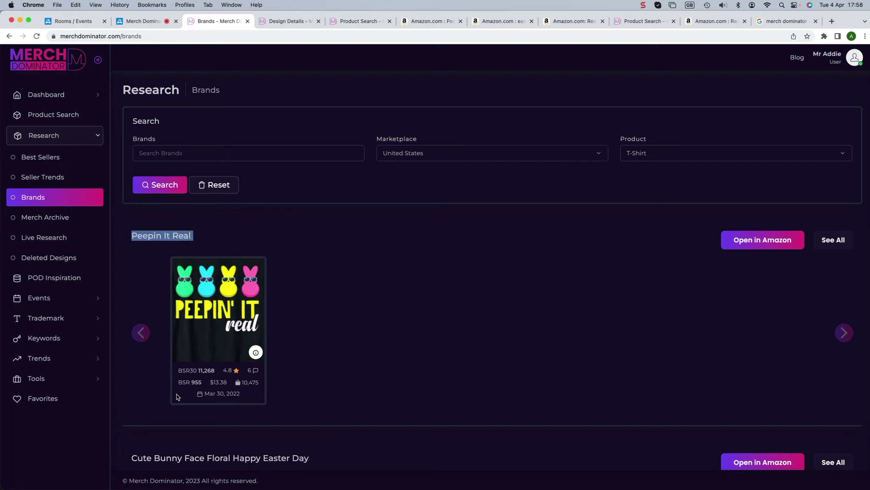
Step: Open the Peepin It Real T-shirt's Amazon listing, check its Best Sellers Rank in the product details, and close the listing
click(239, 353)
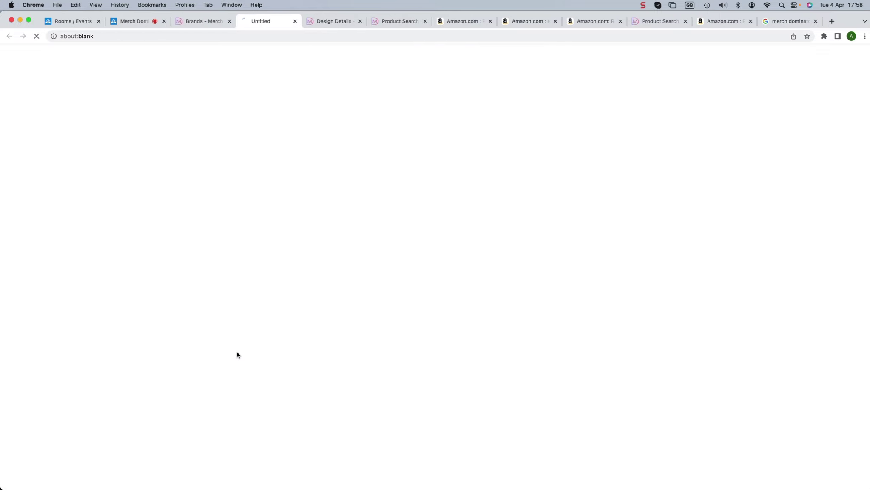
scroll(342, 307, down, 10)
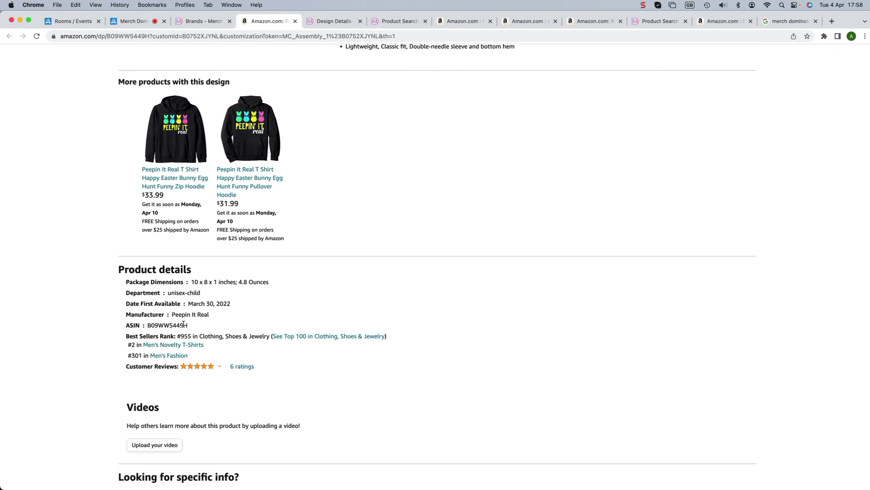
scroll(183, 319, down, 1)
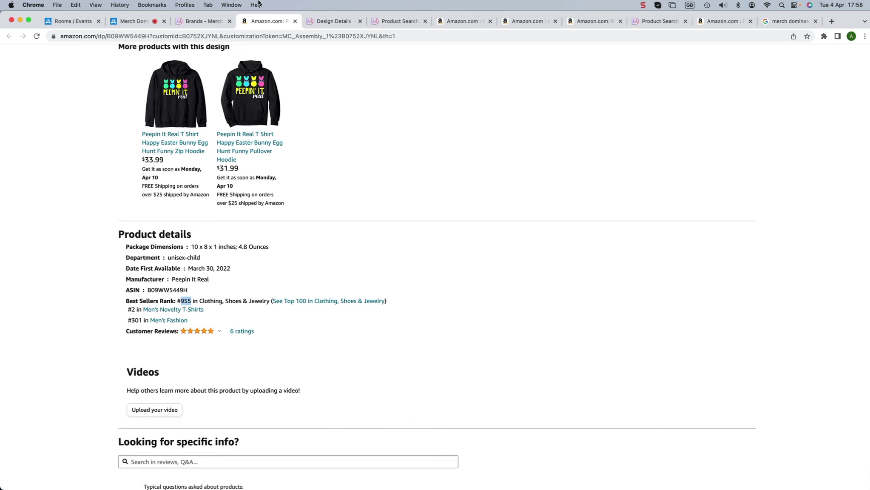
click(293, 21)
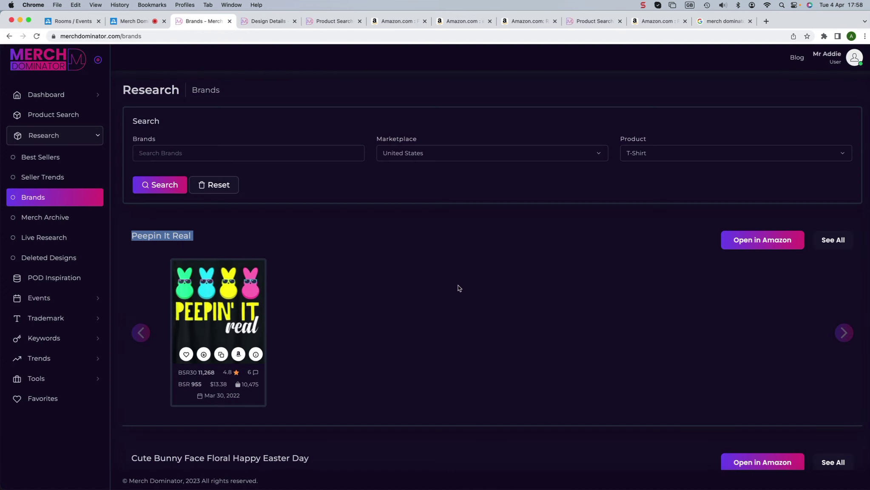
click(216, 236)
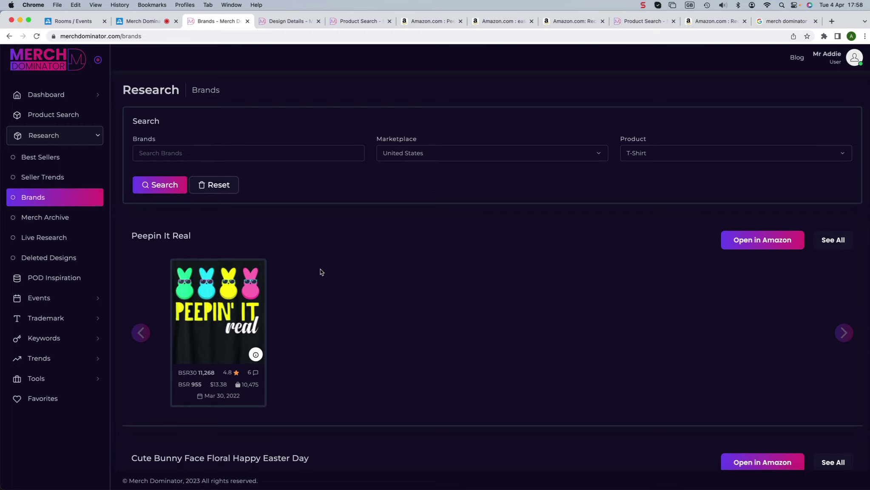
Step: Look through the Brands results and their designs, from Cute Bunny Face Floral Happy Easter Day down to gudetama
scroll(347, 274, down, 5)
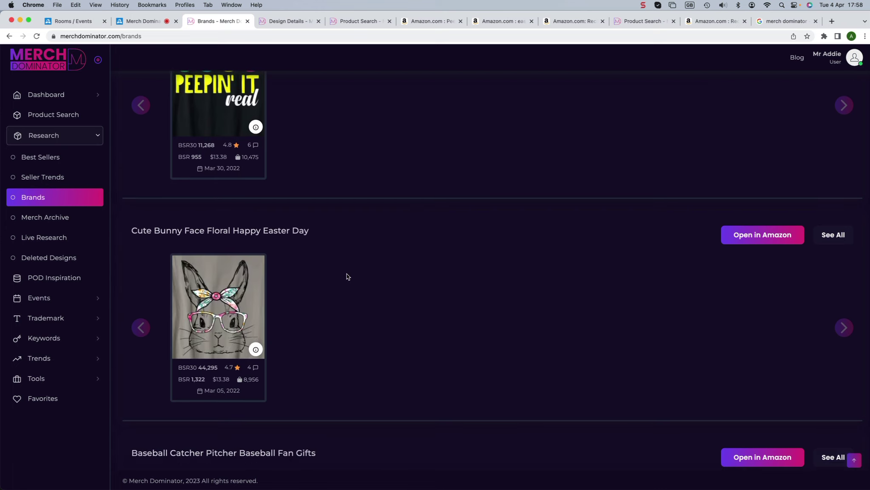
scroll(251, 255, down, 13)
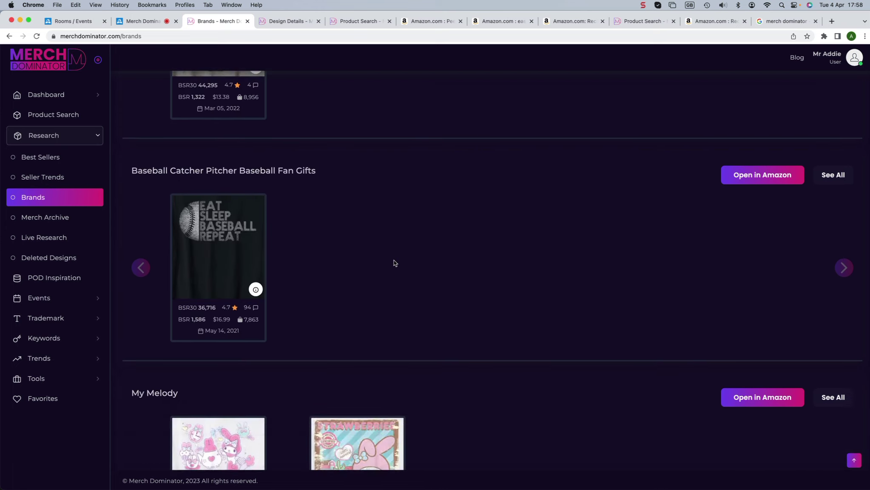
scroll(394, 262, down, 16)
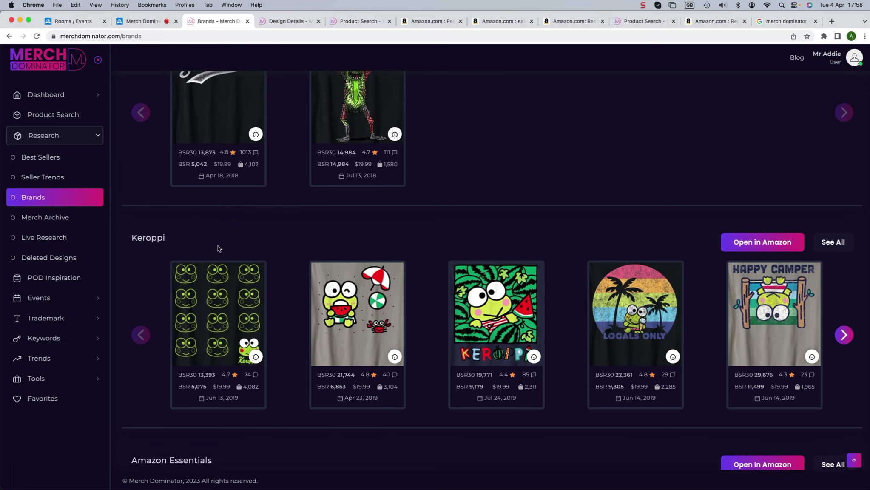
scroll(247, 245, down, 10)
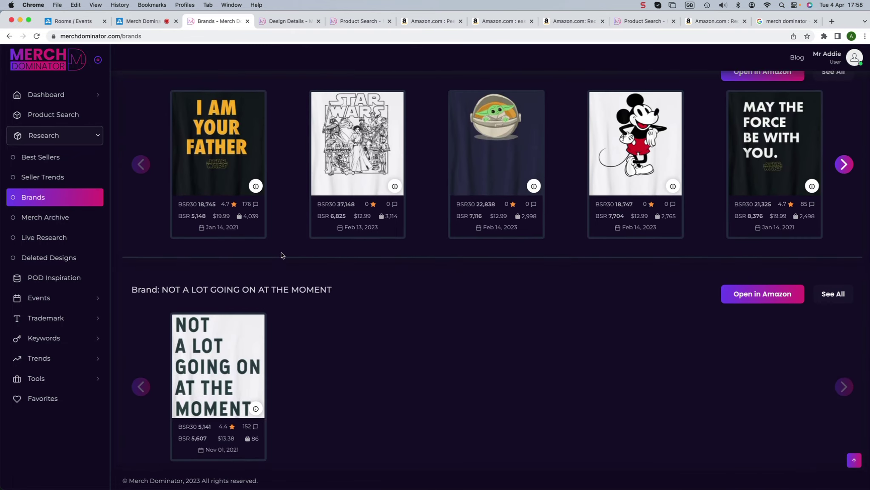
drag(161, 251, 340, 251)
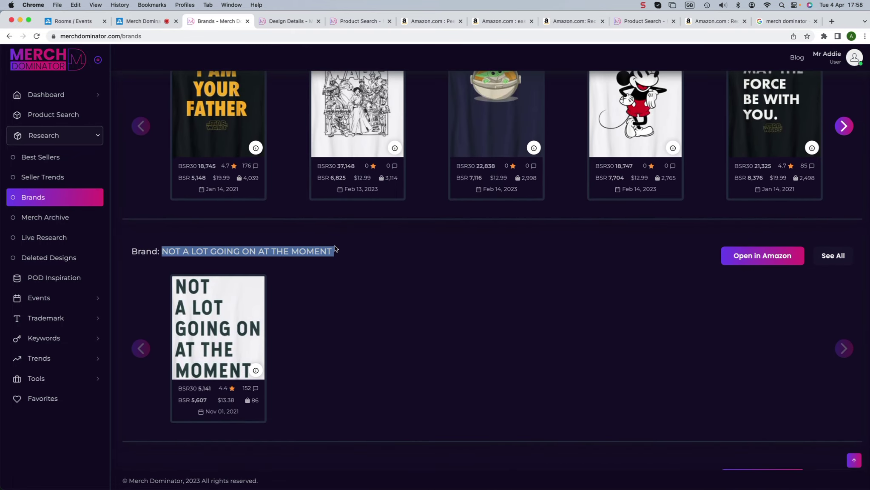
click(345, 256)
scroll(353, 259, down, 5)
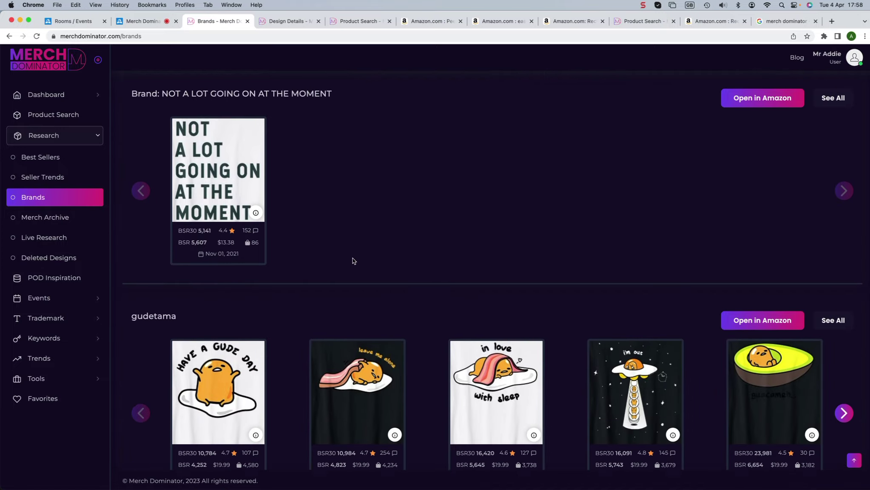
Step: Look through the remaining Brands results down to Funny Easter Bunnies Novelty Gifts Boys Girls Kids, including Rick and Morty Fan Art and Hello Sanrio
scroll(356, 261, down, 20)
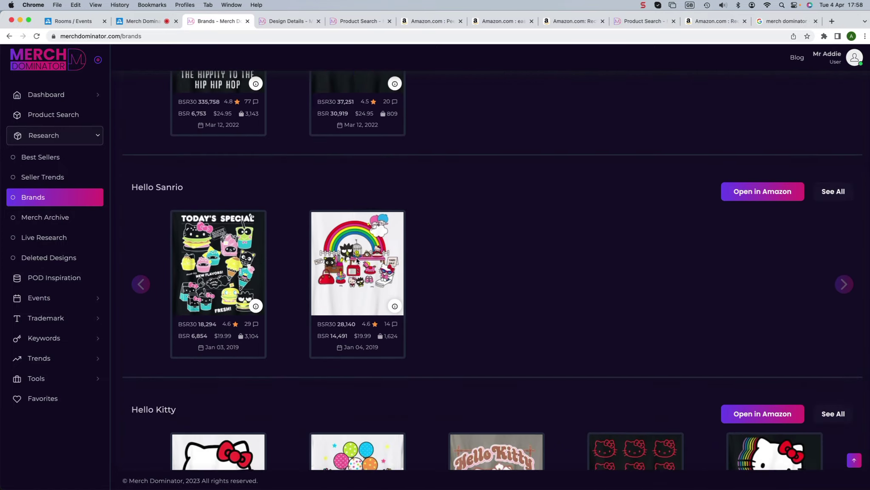
scroll(356, 260, down, 20)
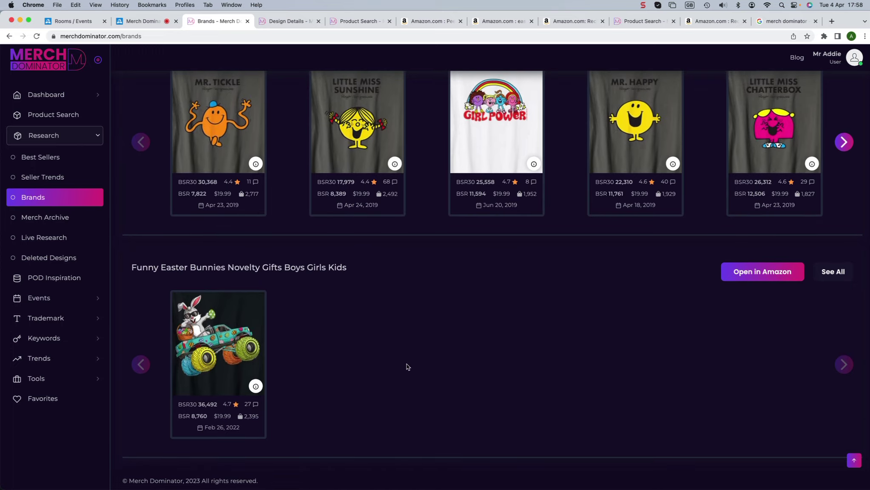
scroll(405, 364, up, 12)
scroll(403, 359, up, 20)
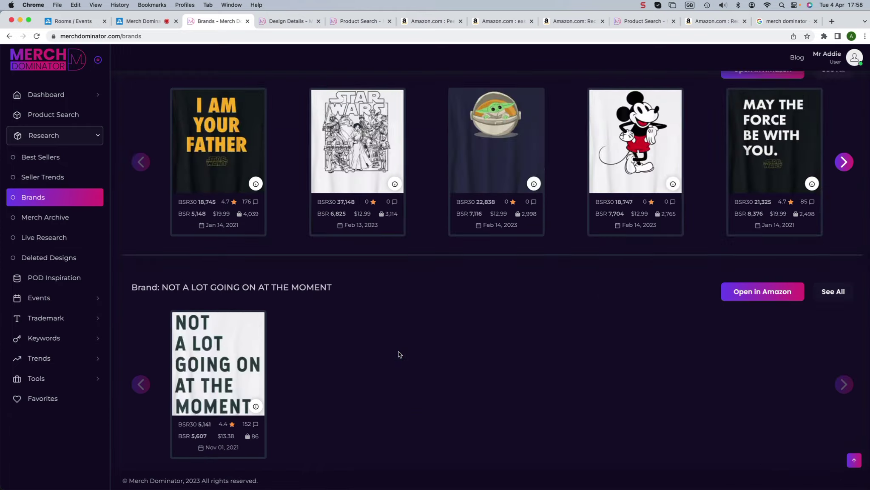
scroll(398, 354, up, 2)
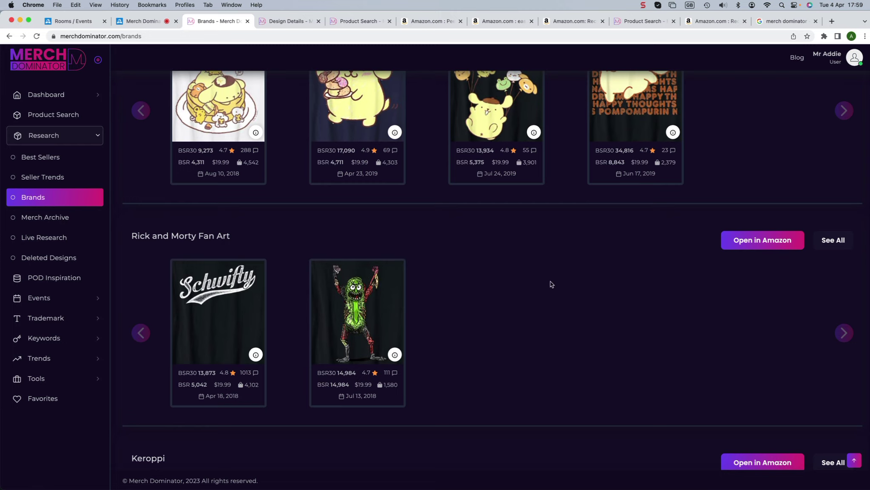
scroll(561, 280, up, 20)
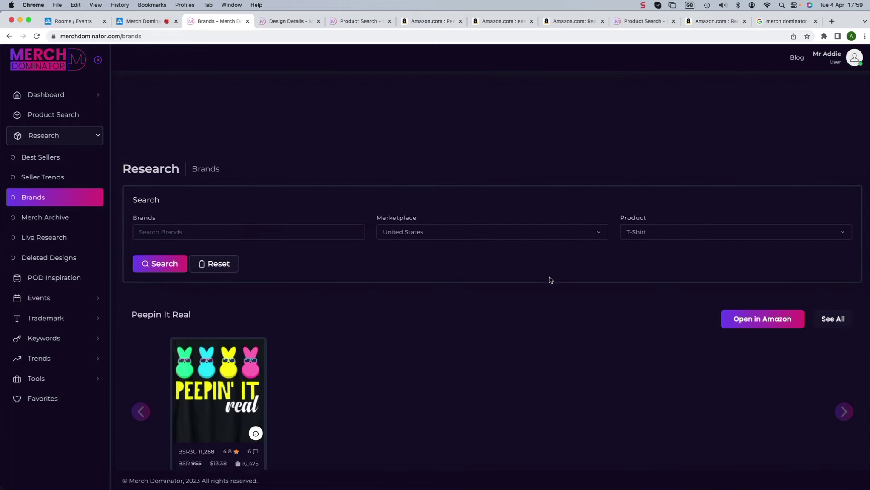
scroll(550, 280, down, 6)
scroll(450, 280, down, 1)
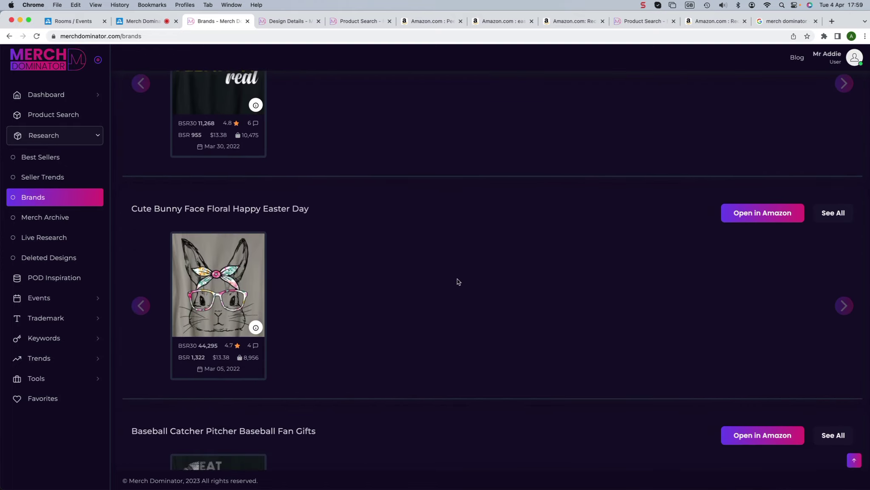
Step: Open the Merch Archive tool and search United States T-shirts for the date 2023-03-01
click(41, 218)
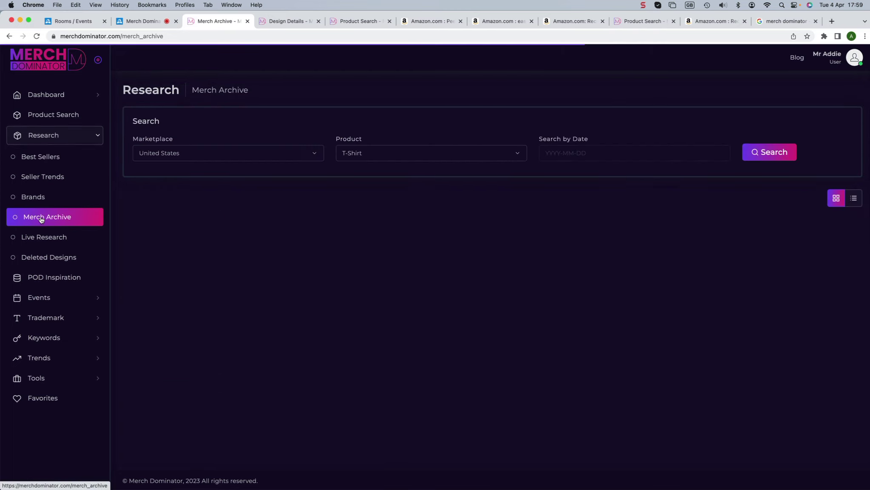
click(586, 154)
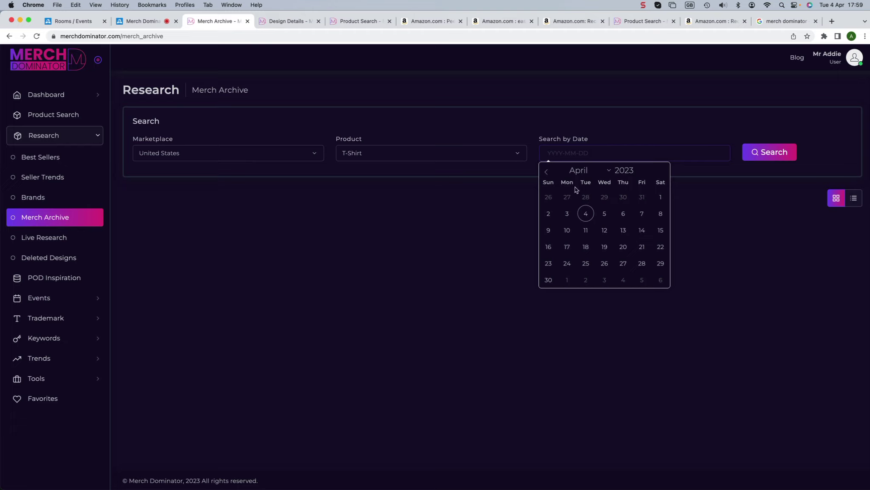
click(547, 174)
click(603, 198)
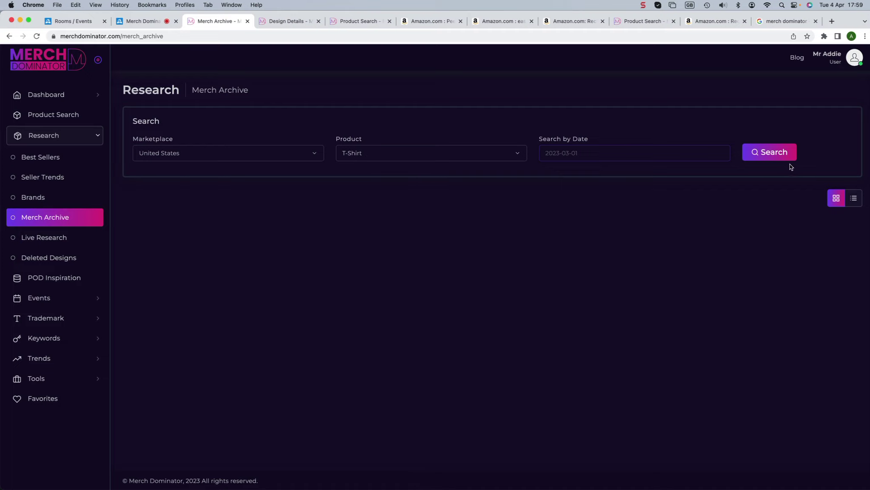
click(773, 158)
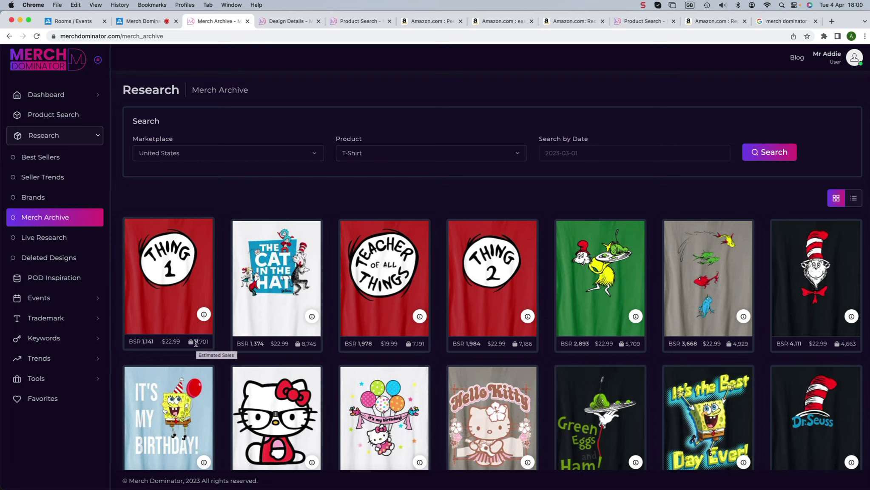
mouse_move(204, 314)
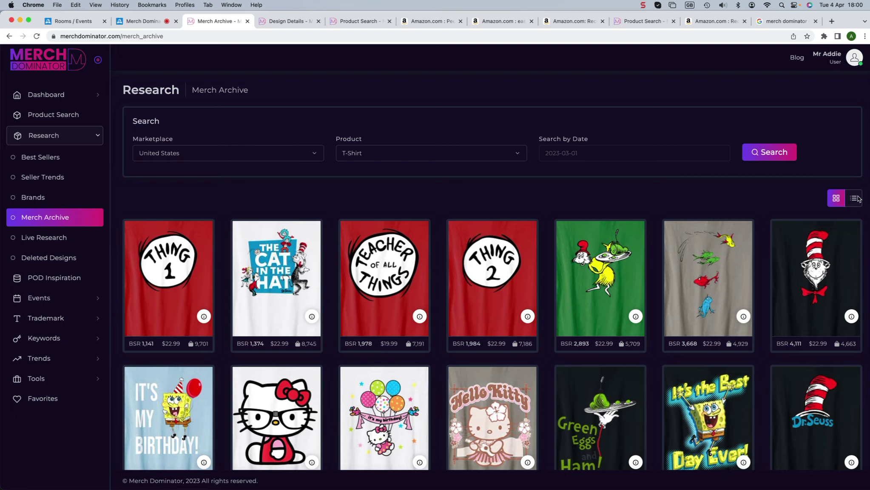
Step: Open the Live Research tool, read the attendees' latest chat messages in the LiveWebinar room, and return to Merch Dominator
click(50, 241)
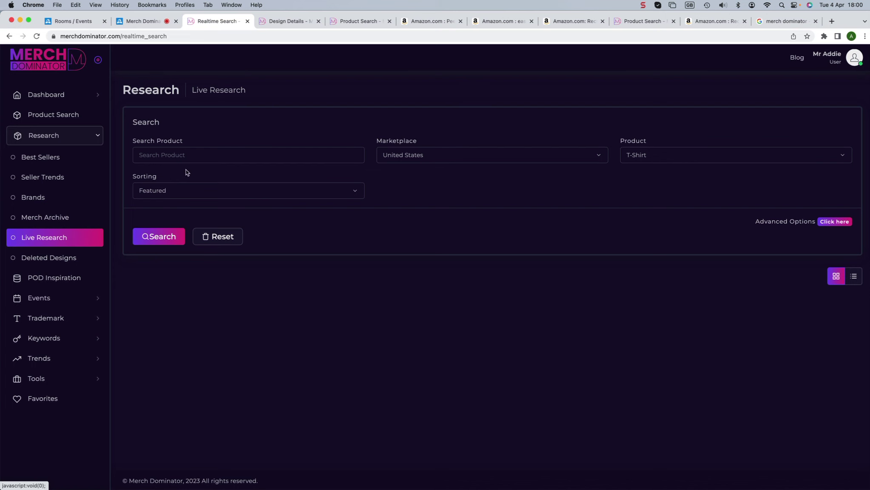
click(149, 24)
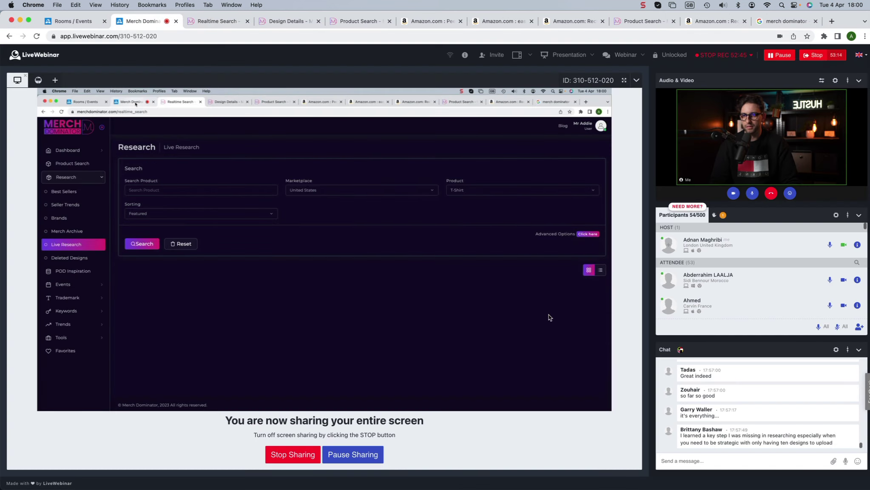
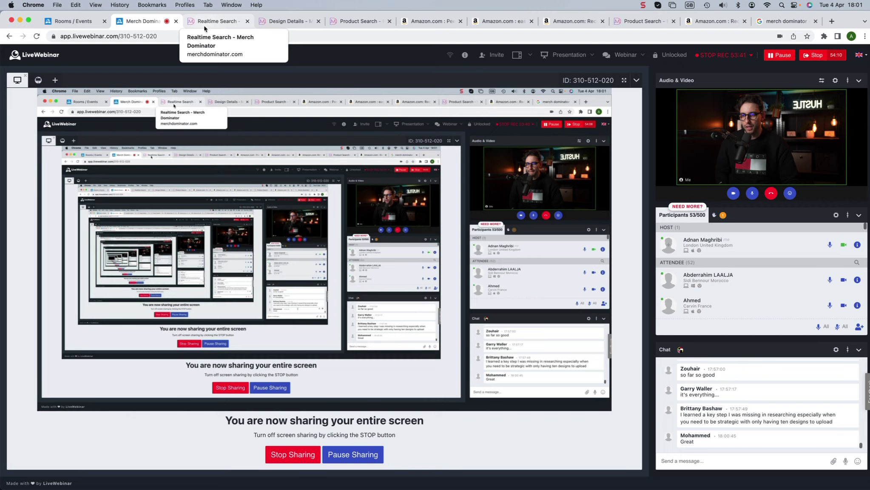
click(203, 25)
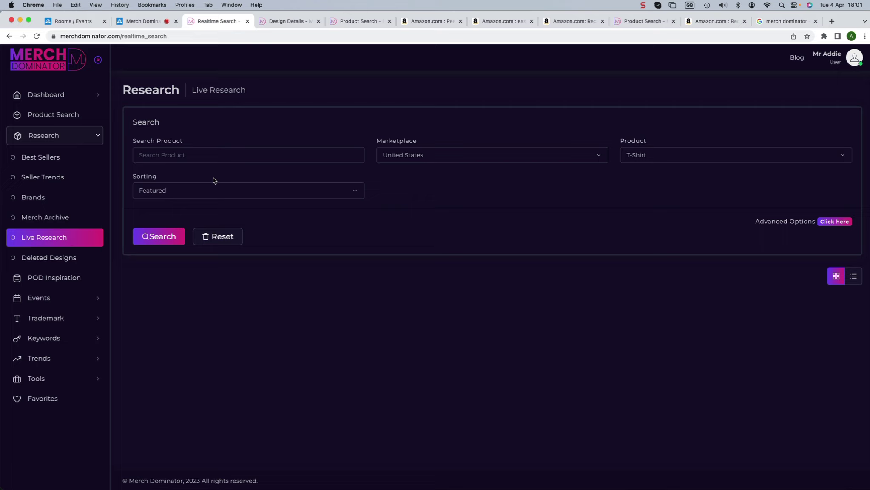
Step: Try to run a live search for Peepin It Real T-shirts in the United States marketplace, checking the phrase's spelling on the design details page
click(213, 155)
text(peeping it r)
click(298, 22)
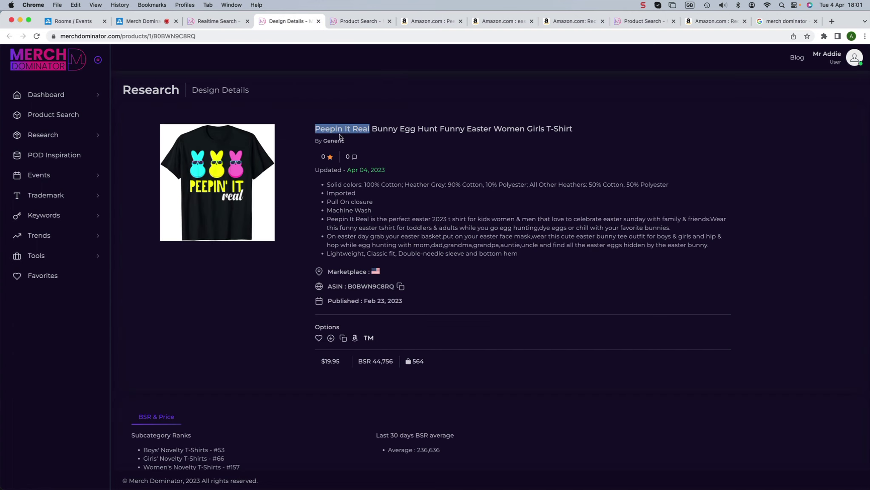
click(217, 22)
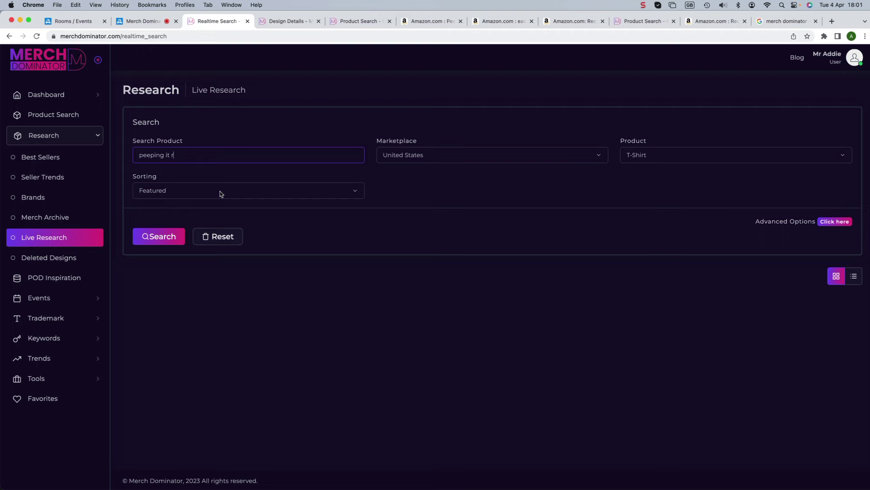
triple_click(180, 154)
text(Peepin It Real)
click(164, 244)
click(151, 239)
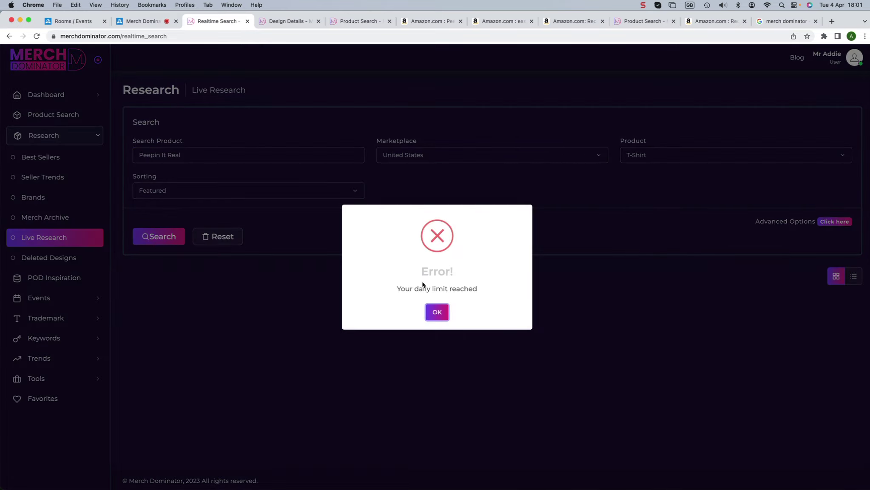
click(440, 313)
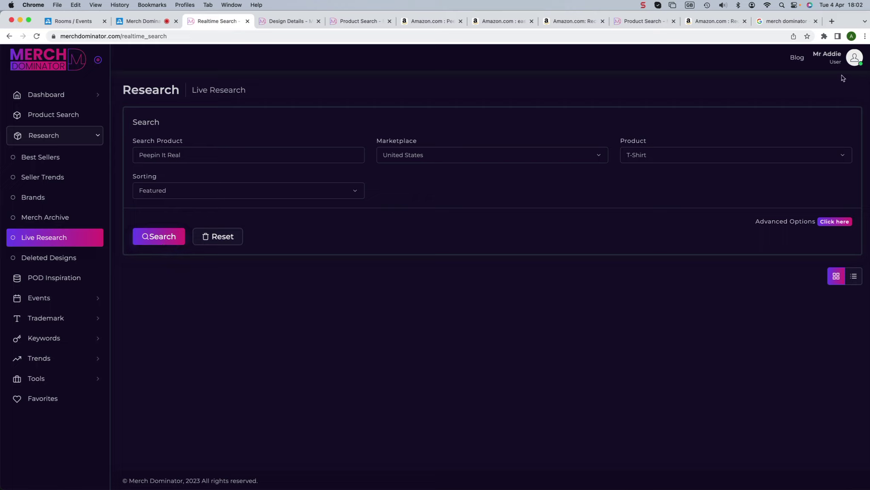
click(856, 64)
click(778, 68)
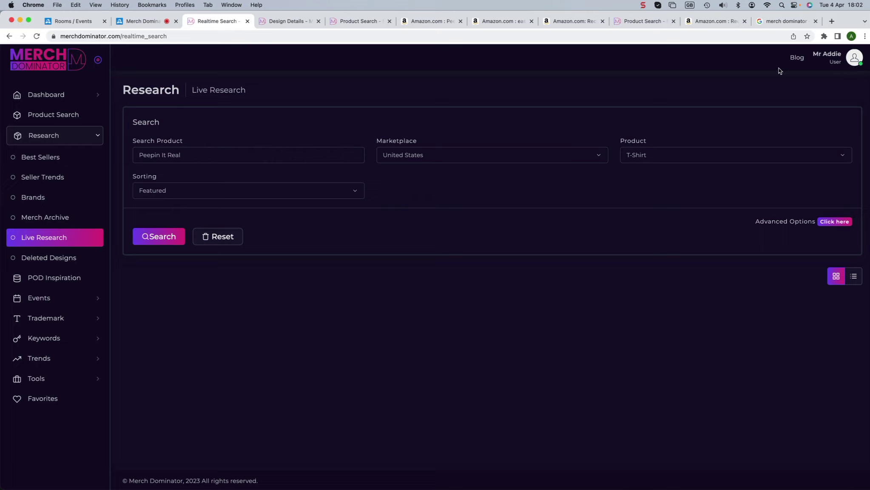
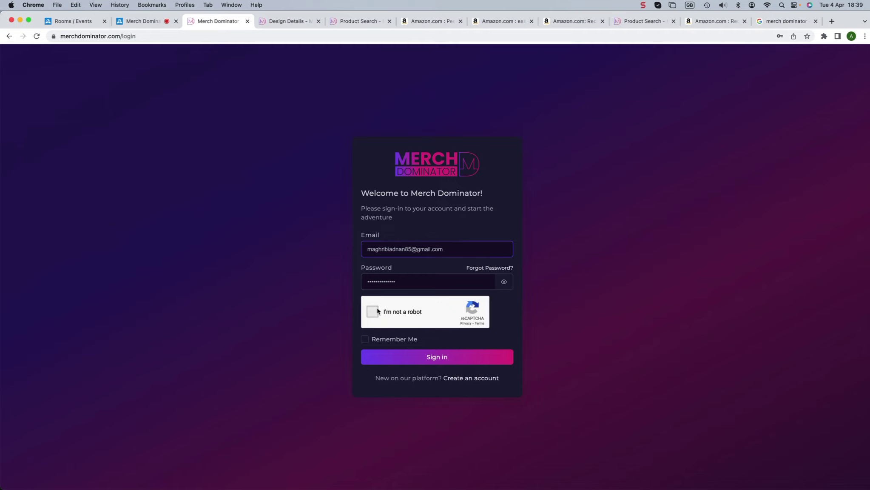
Step: Sign in to Merch Dominator with the credentials already filled in and open the Live Research tool
click(451, 359)
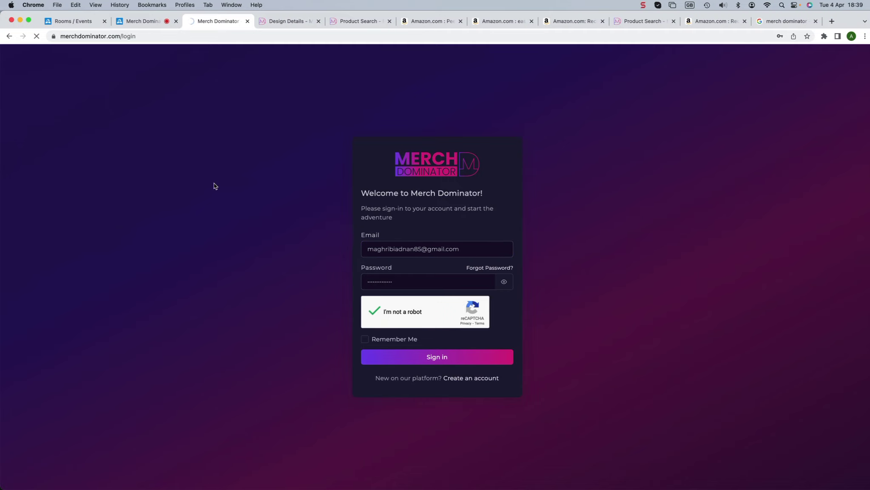
scroll(180, 165, down, 5)
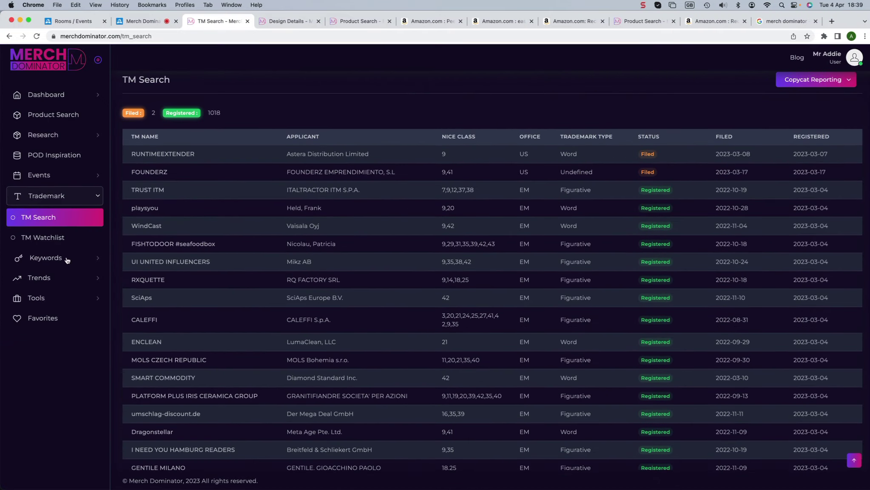
click(59, 257)
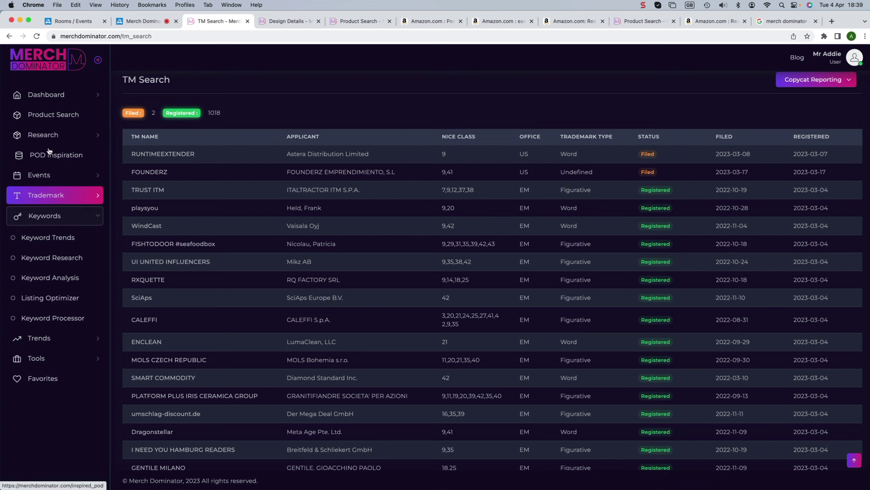
click(48, 135)
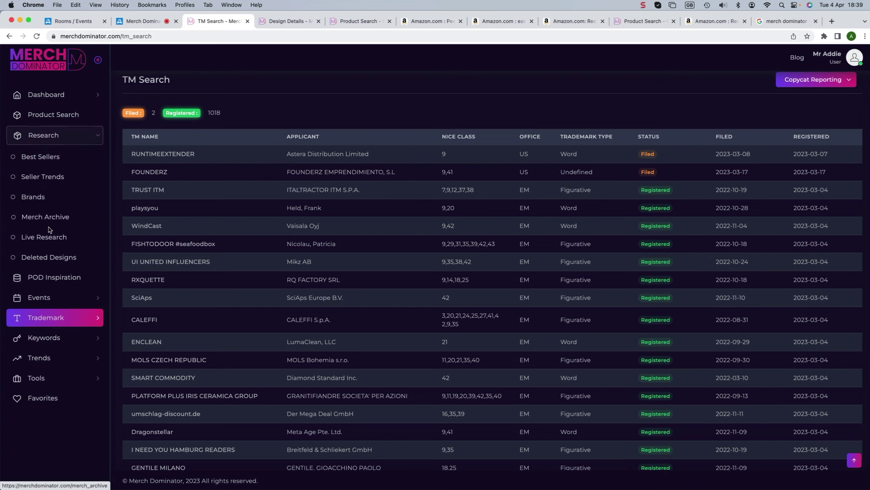
click(46, 239)
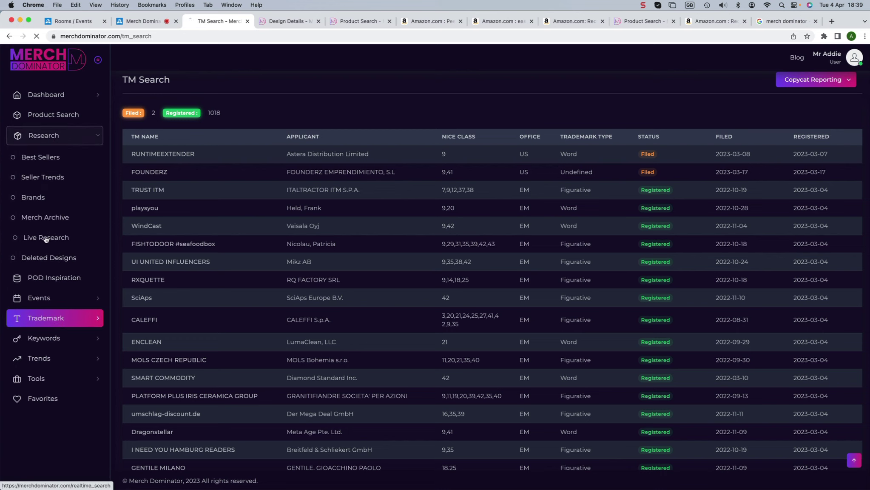
Step: Run a live search for "peepin it real" T-shirts in the United States and check the LiveWebinar chat while the results load
click(205, 155)
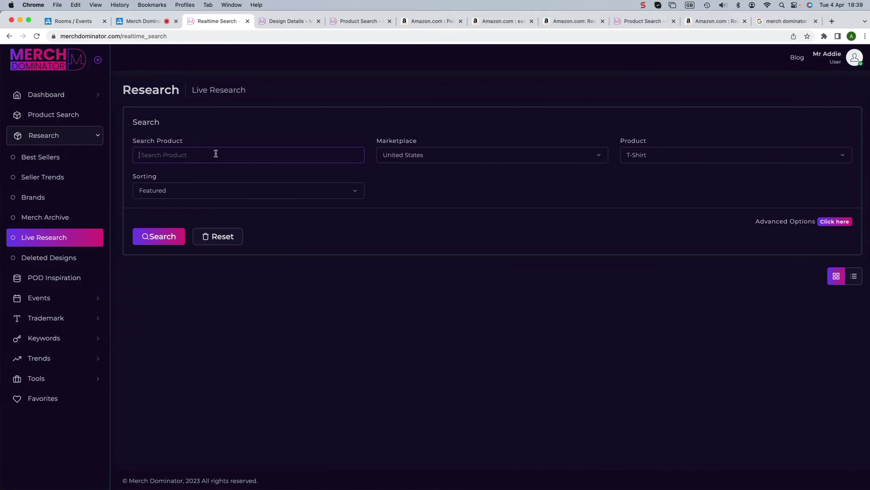
text(easter)
double_click(156, 150)
text(peepin)
click(156, 236)
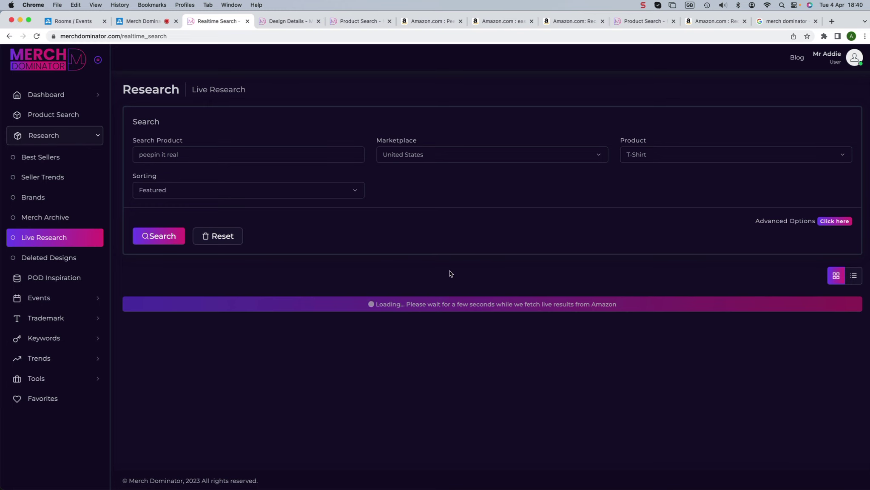
click(154, 23)
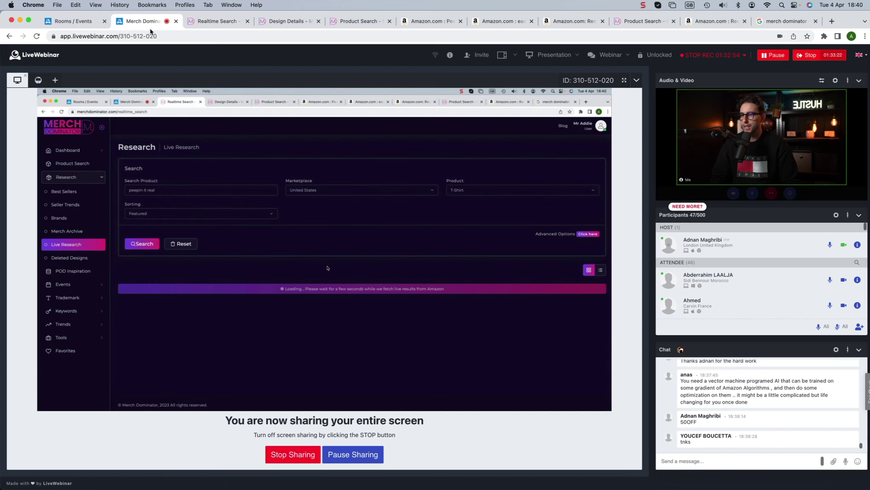
click(218, 21)
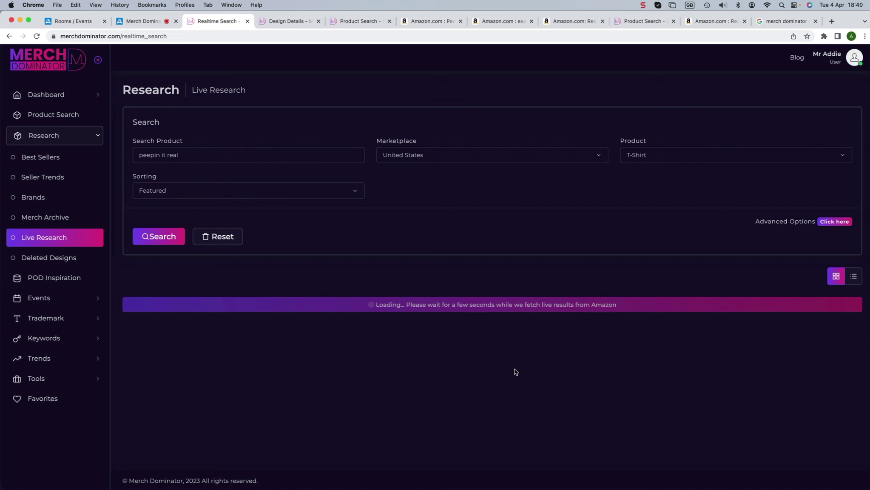
Step: Look through the live "peepin it real" T-shirt results with their BSR and sales figures, and highlight the number of results on Amazon
scroll(390, 345, down, 3)
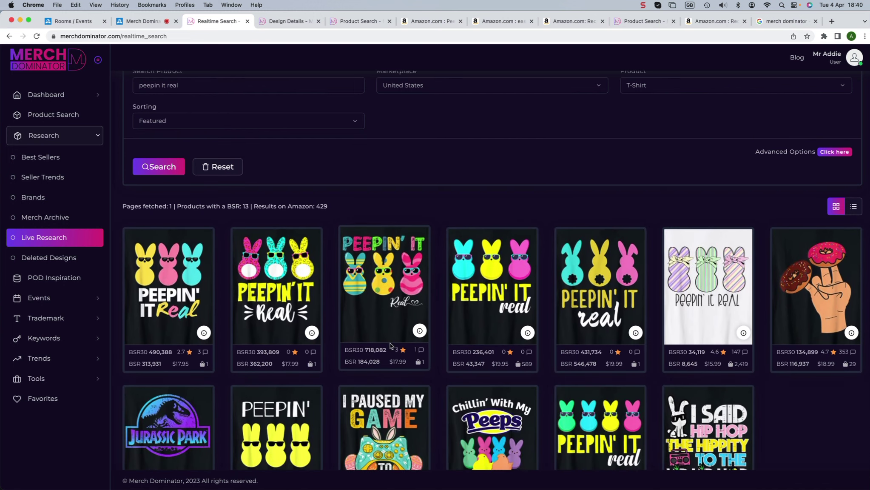
scroll(391, 345, down, 2)
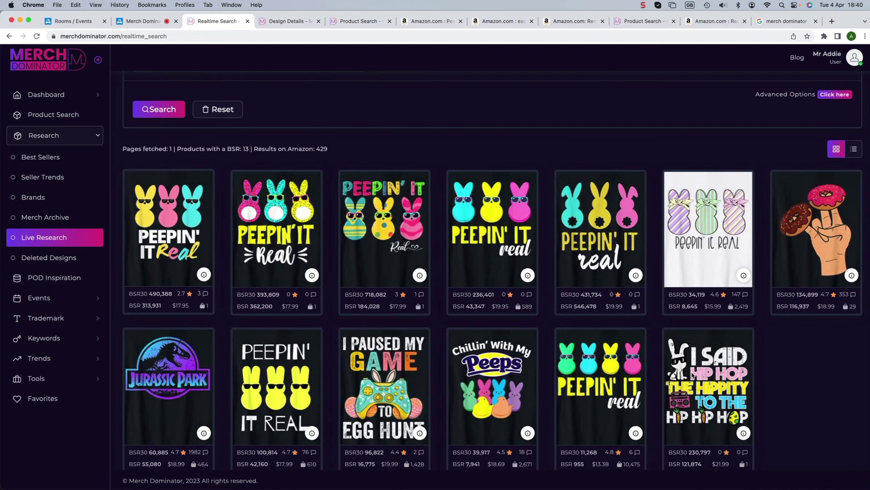
scroll(786, 393, down, 1)
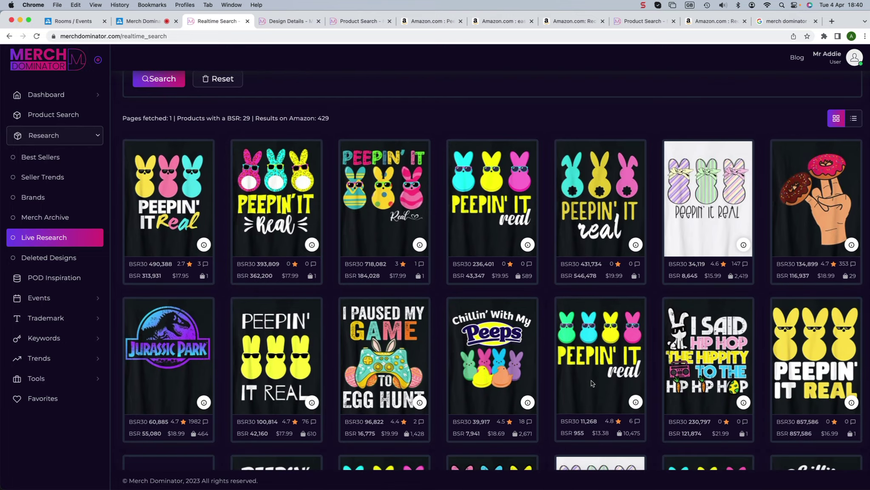
scroll(591, 384, down, 12)
scroll(470, 420, up, 15)
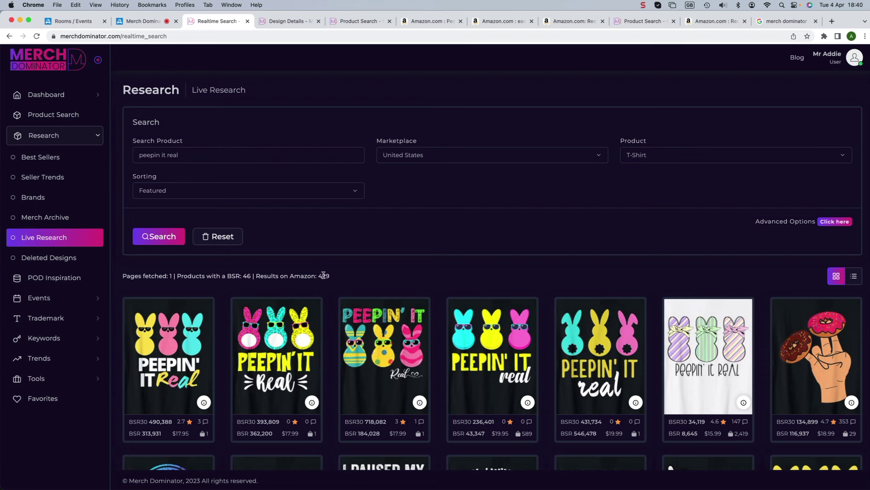
drag(318, 275, 324, 275)
scroll(335, 293, down, 10)
scroll(332, 292, up, 12)
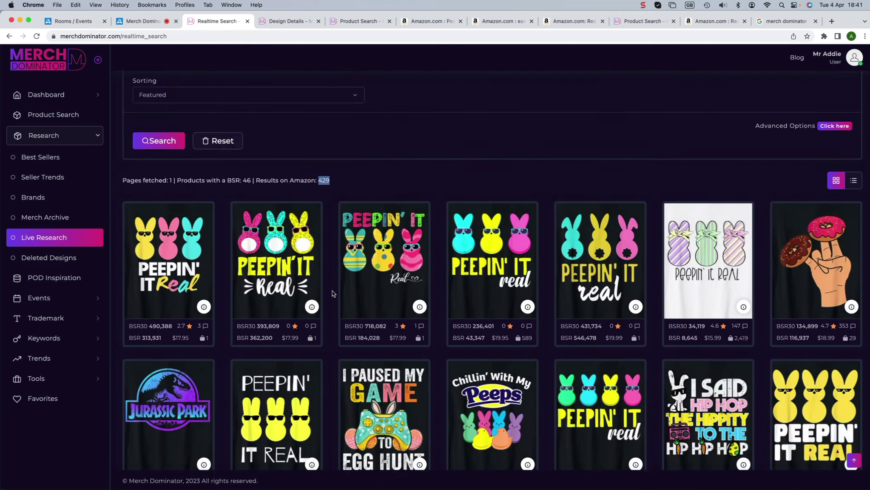
Step: Open the first "peepin it real" result's Amazon listing, check its Best Sellers Rank in the product details, and return to Live Research
scroll(332, 293, down, 3)
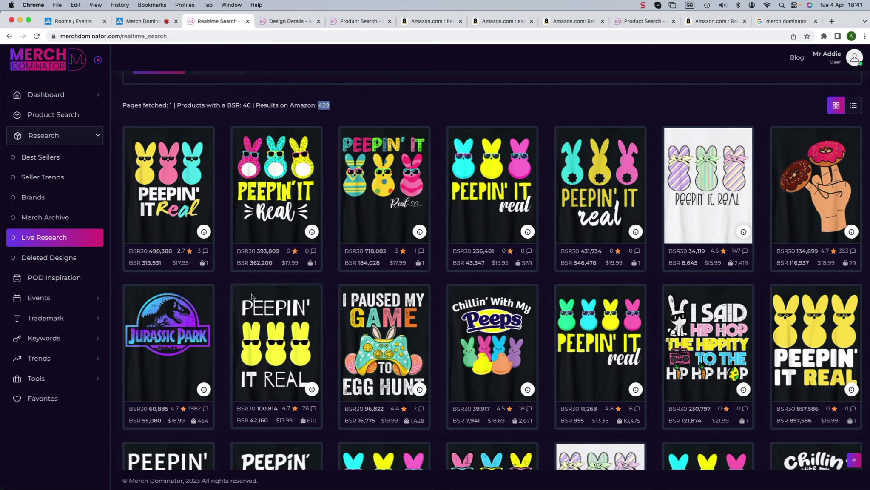
mouse_move(197, 232)
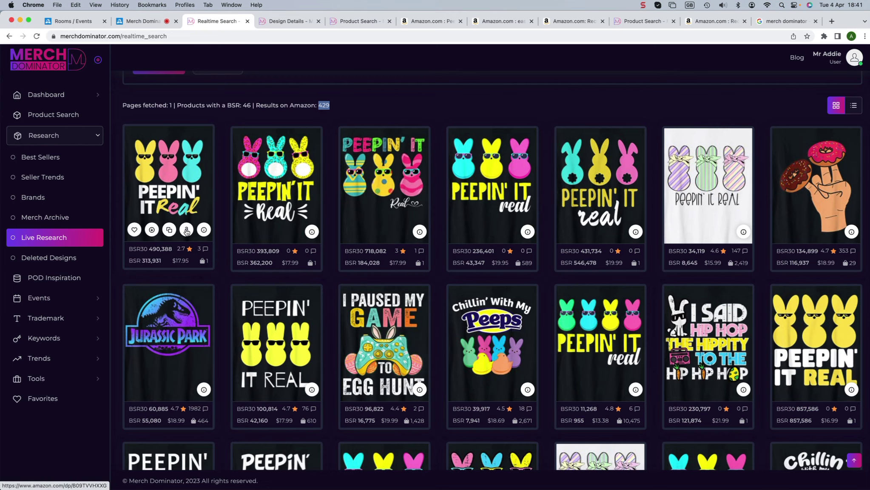
click(187, 230)
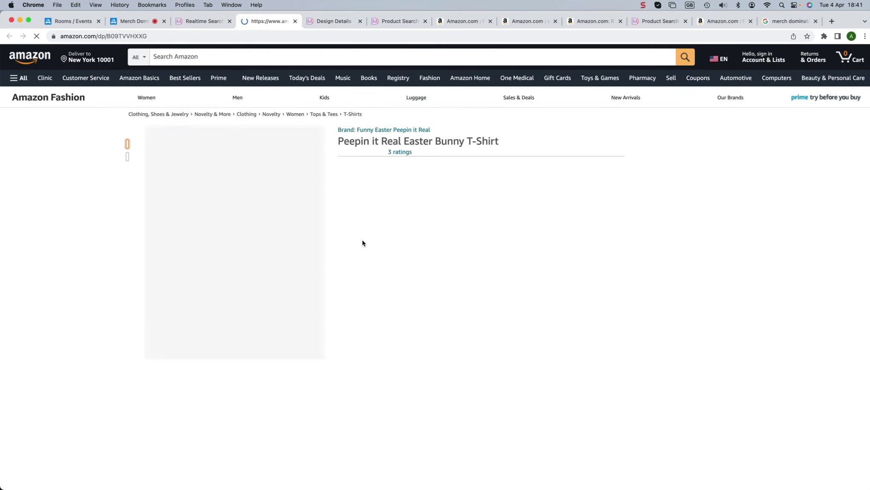
scroll(361, 244, down, 15)
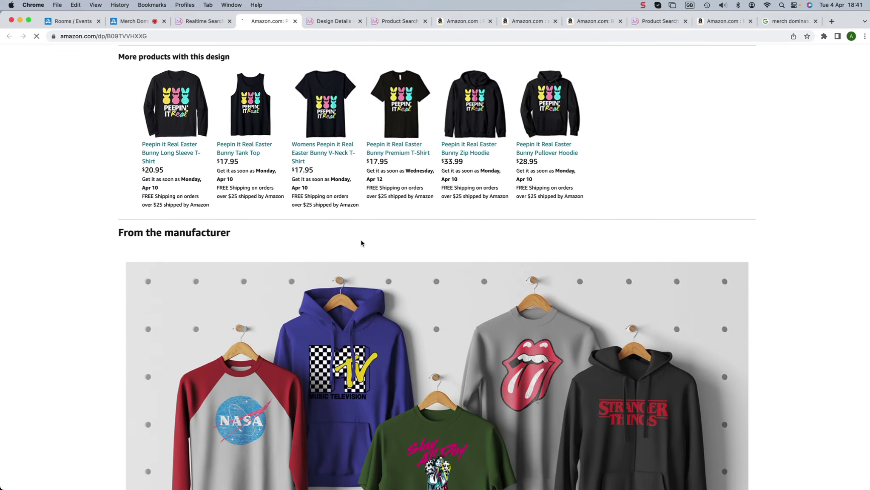
scroll(361, 244, down, 10)
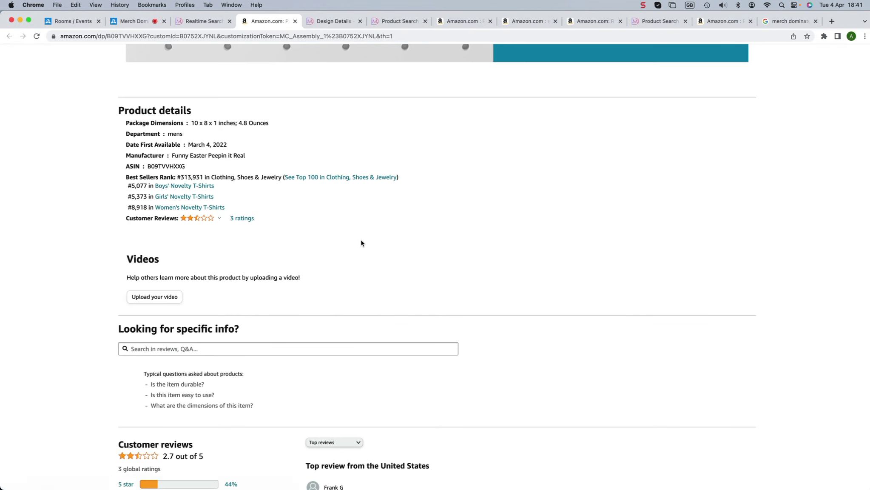
double_click(187, 175)
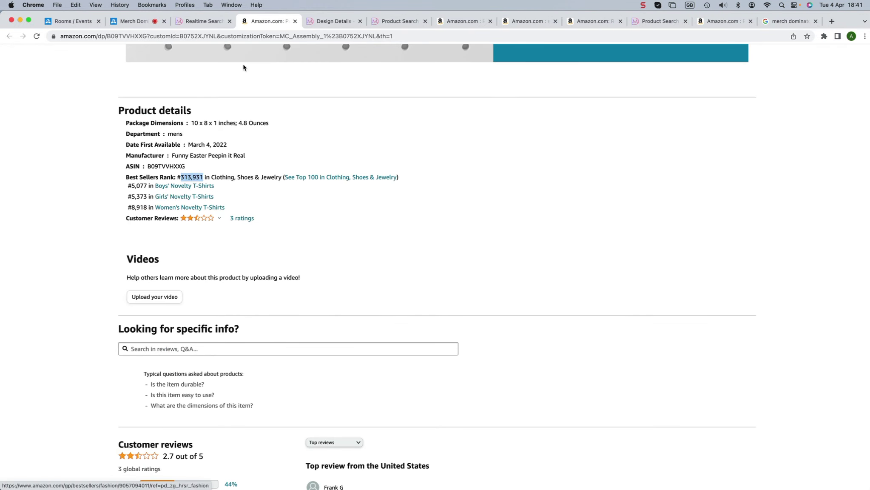
click(204, 21)
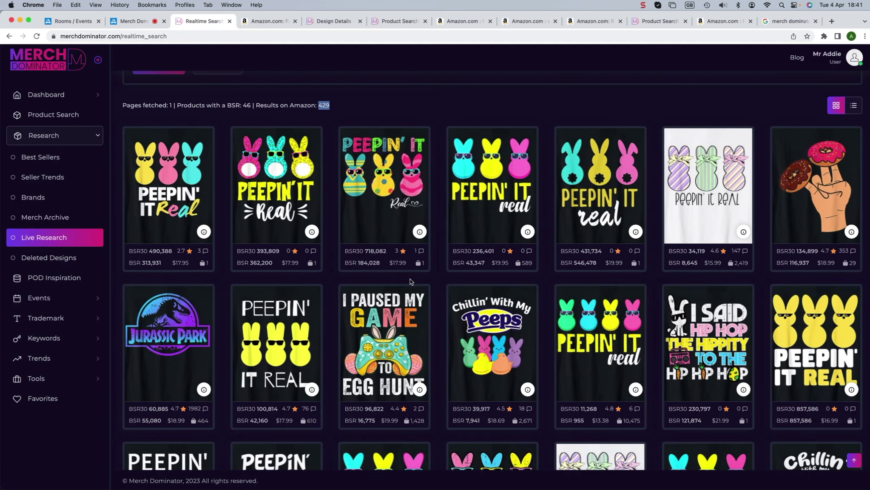
Step: Browse the remaining "peepin it real" results and check the LiveWebinar chat for attendees' messages before returning to Merch Dominator
scroll(409, 281, down, 5)
scroll(409, 281, up, 3)
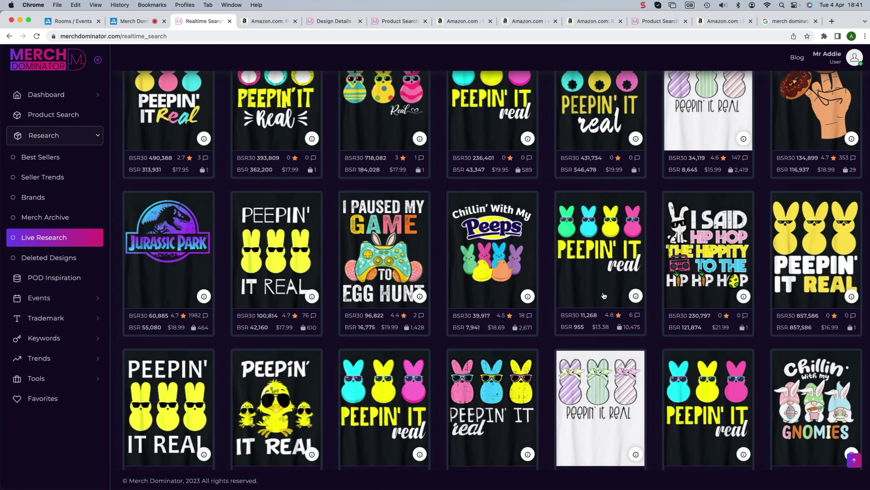
scroll(362, 280, down, 7)
scroll(251, 51, up, 14)
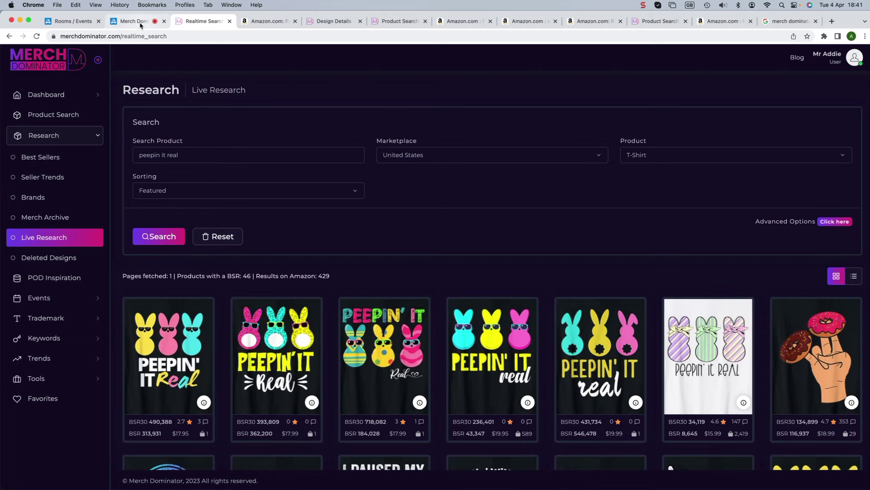
click(132, 20)
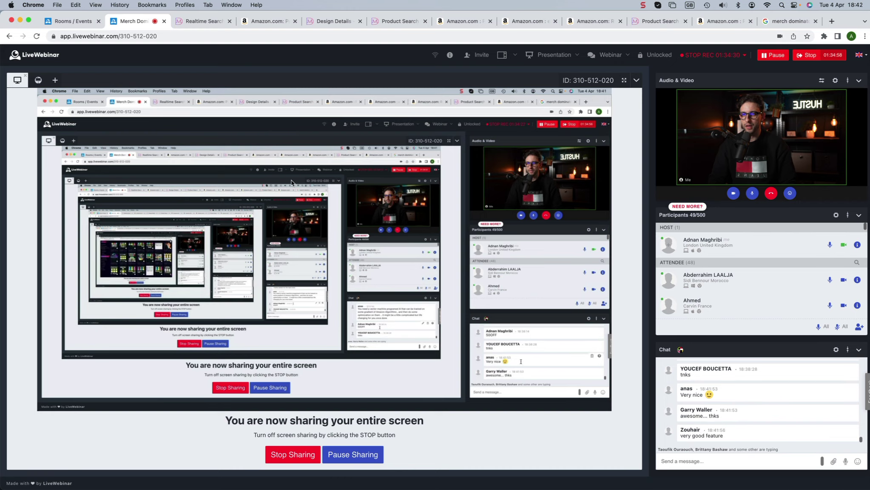
click(183, 25)
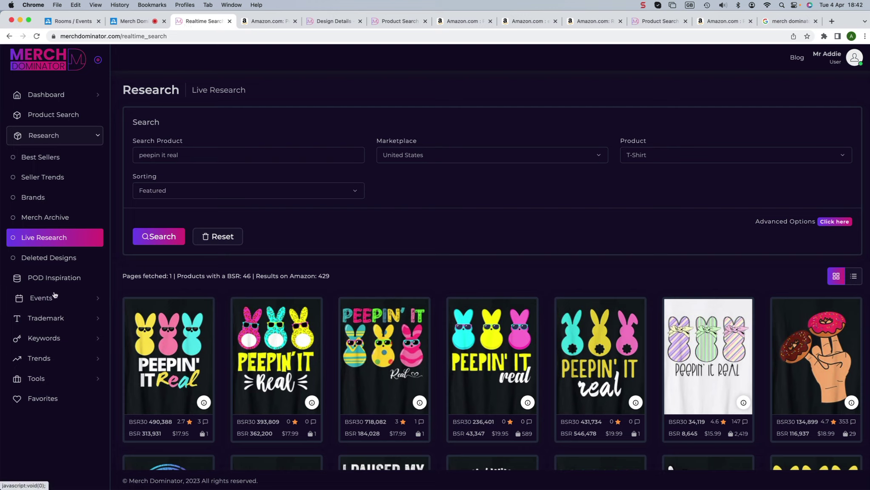
Step: Open the trademark search, leaving Live Research, and look over its filters and the default list of trademarks
click(63, 319)
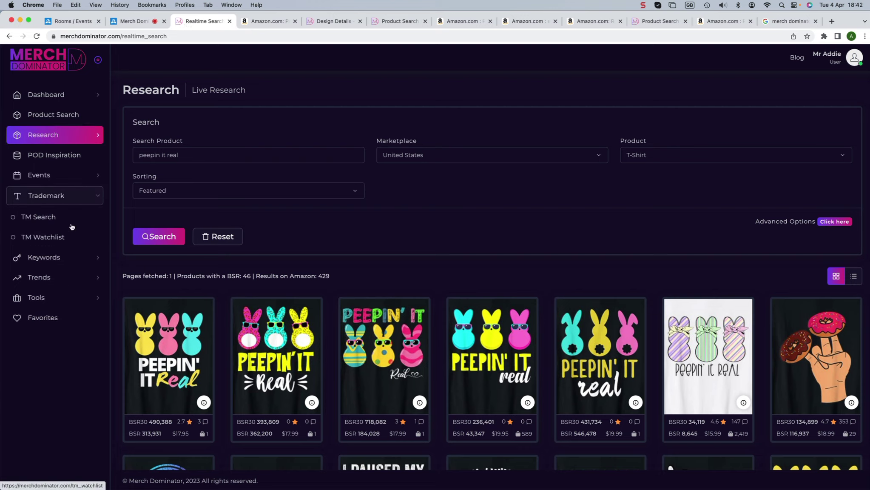
click(48, 221)
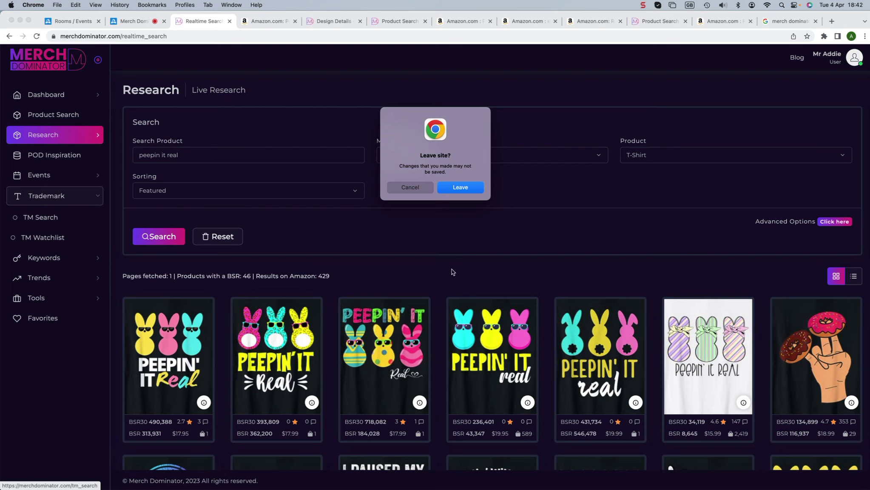
click(459, 189)
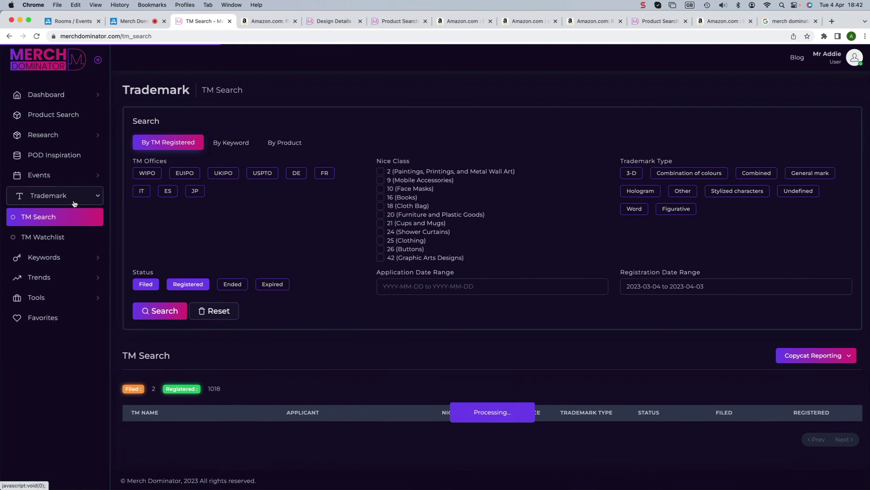
scroll(247, 224, down, 7)
scroll(246, 223, up, 8)
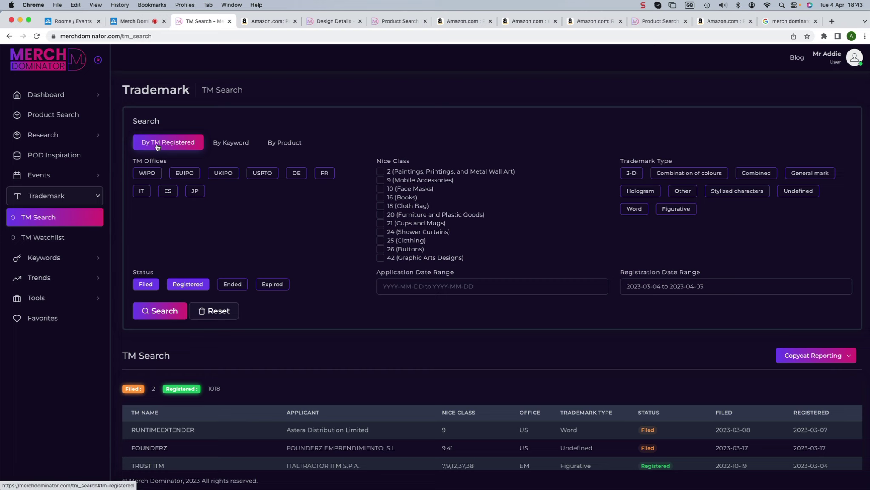
scroll(253, 208, down, 3)
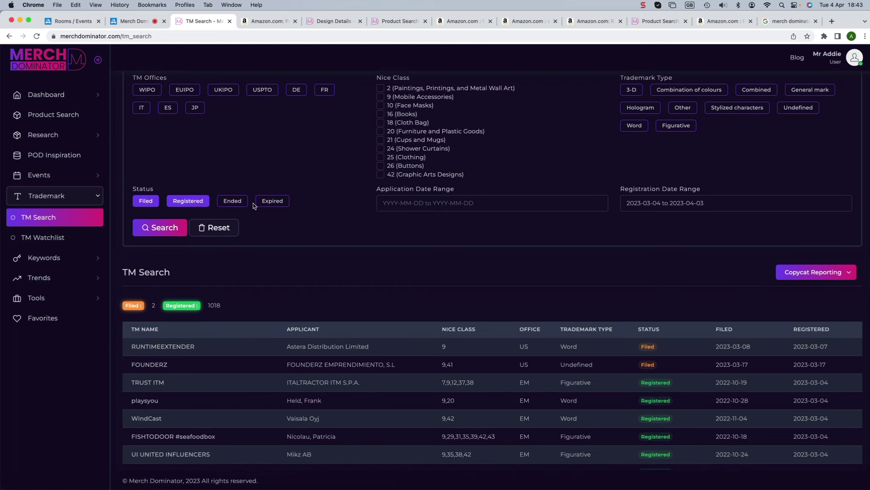
scroll(268, 236, down, 5)
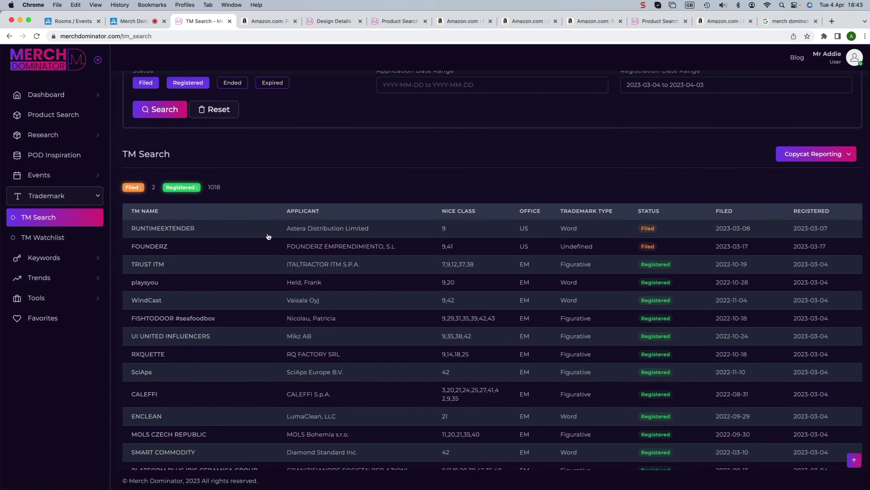
scroll(267, 237, up, 5)
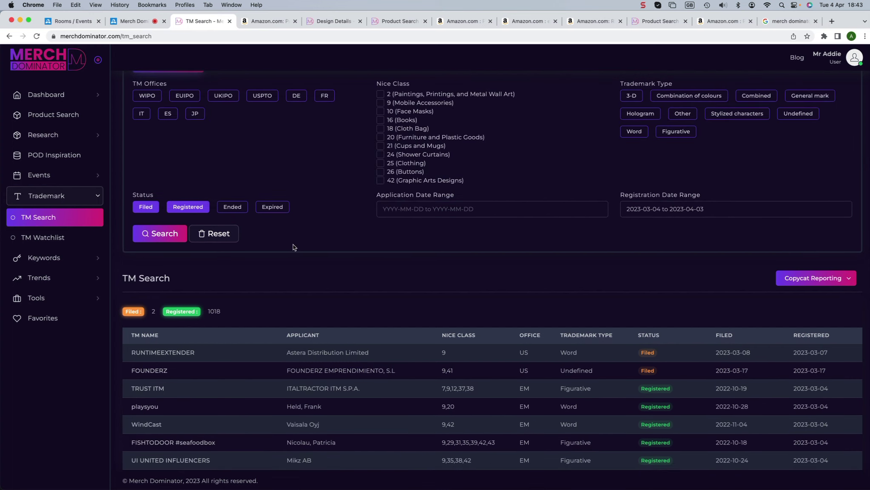
scroll(294, 245, up, 3)
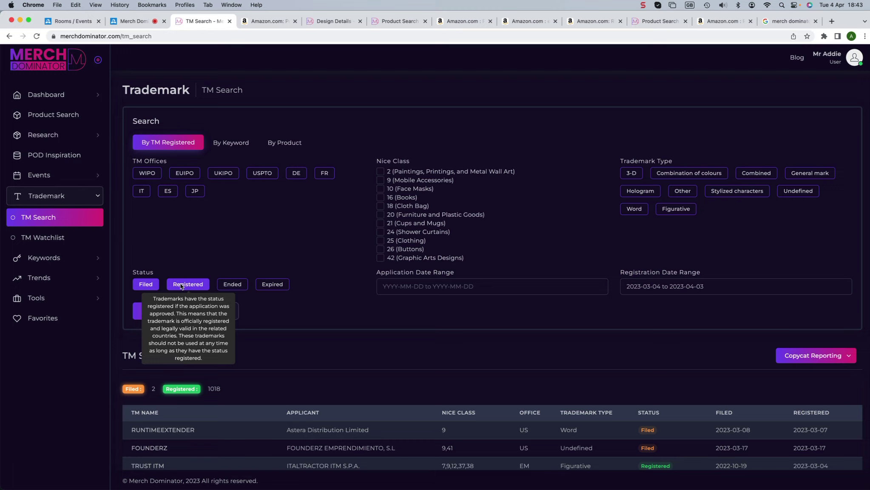
Step: Limit the trademark search to Registered status by removing Filed, run it, and look through the results
click(145, 284)
click(663, 286)
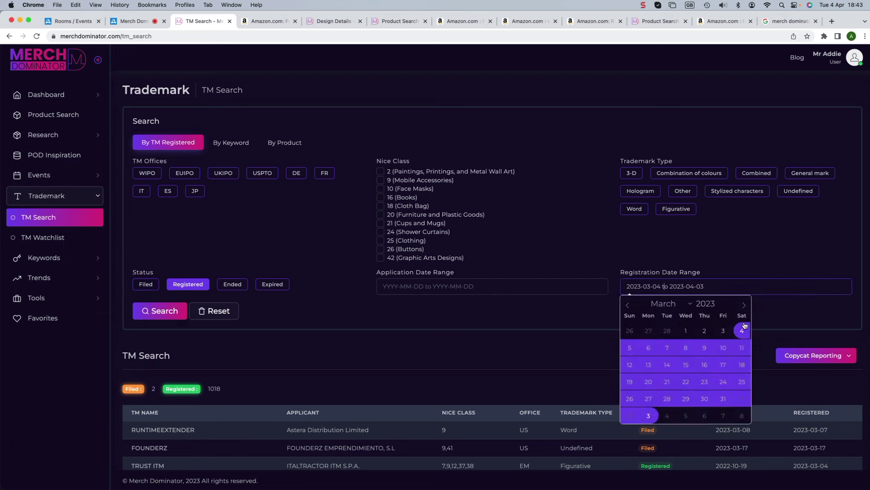
click(159, 313)
scroll(159, 313, down, 6)
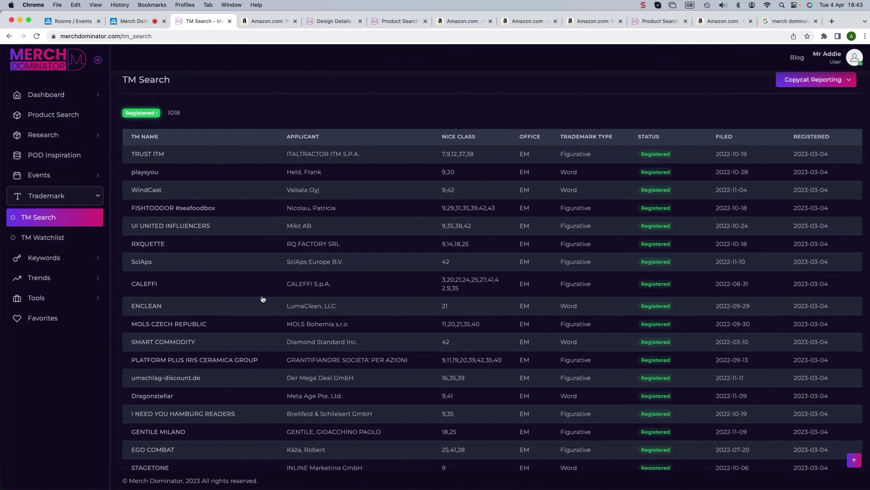
scroll(264, 299, up, 2)
scroll(243, 272, up, 4)
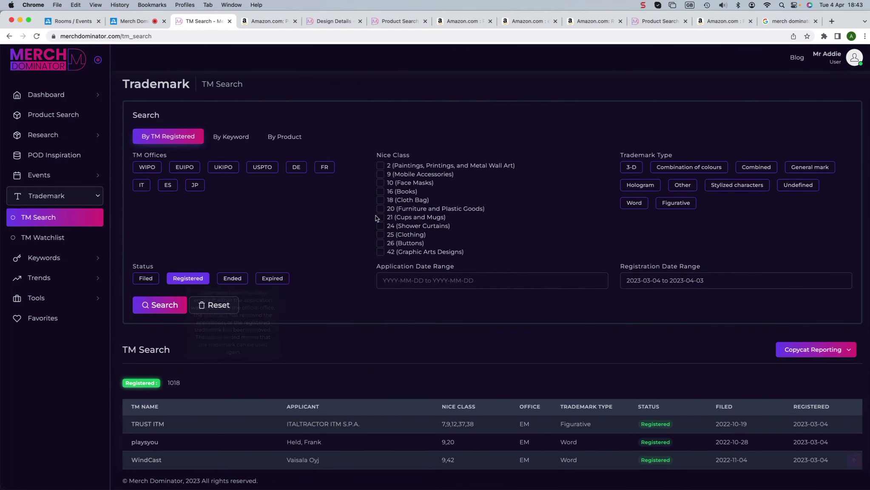
Step: Restrict the trademark search to Nice class 25 (Clothing) and rerun it to review the matching trademarks
click(380, 234)
click(160, 305)
scroll(249, 327, down, 6)
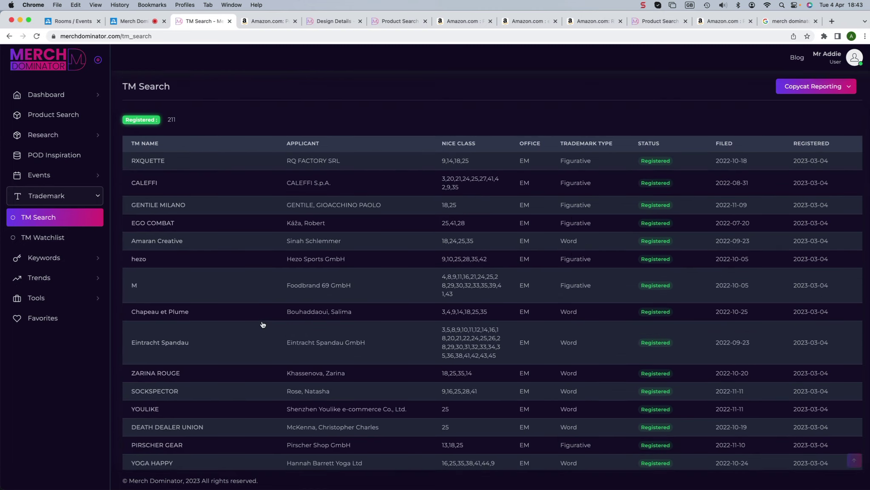
scroll(248, 326, up, 6)
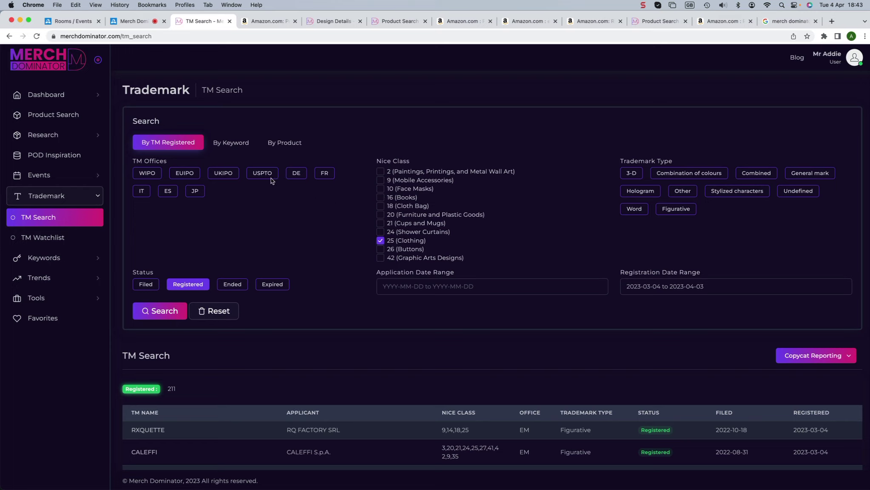
Step: Search only USPTO trademarks with a registration date range of 2023-01-31 to 2023-04-01 and review the list
click(267, 174)
click(683, 289)
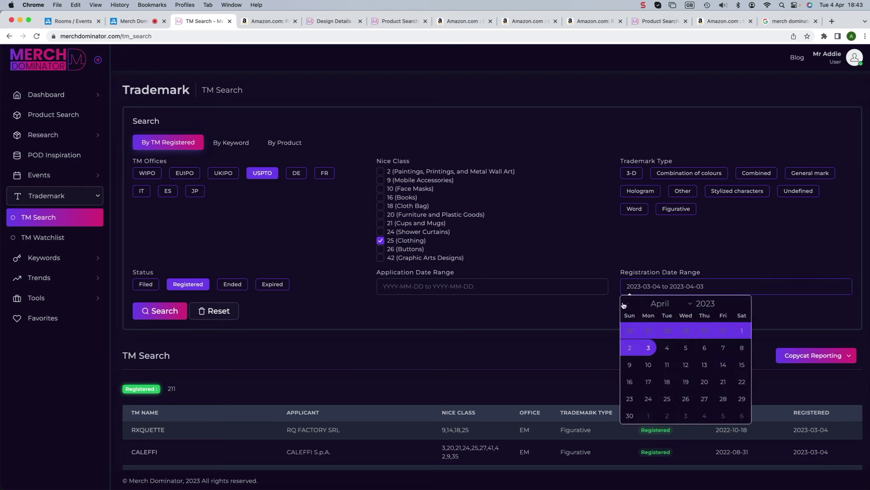
double_click(629, 306)
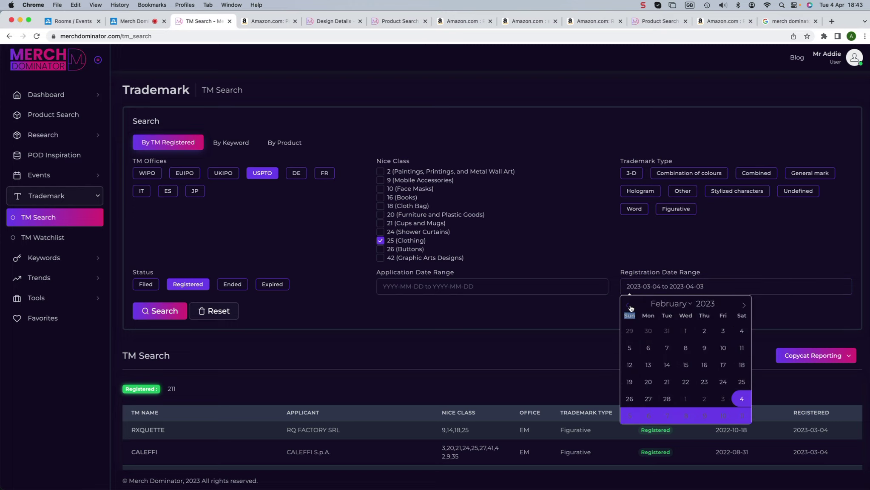
click(667, 331)
double_click(741, 306)
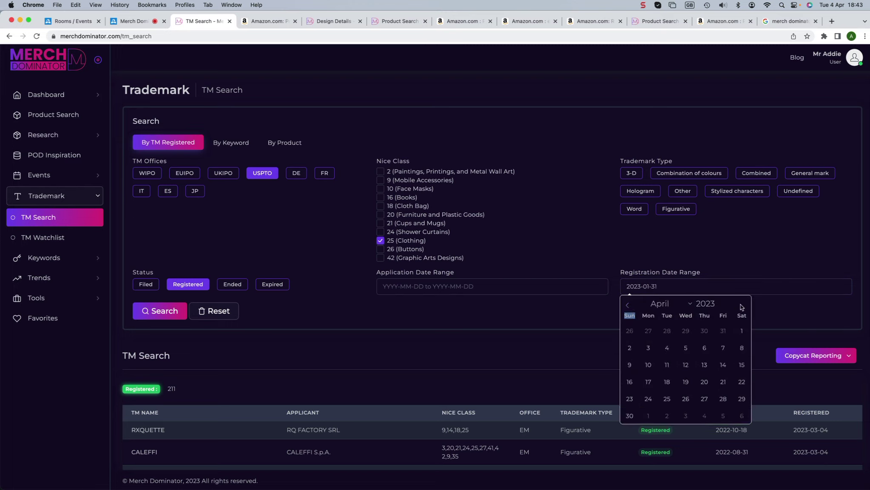
click(741, 331)
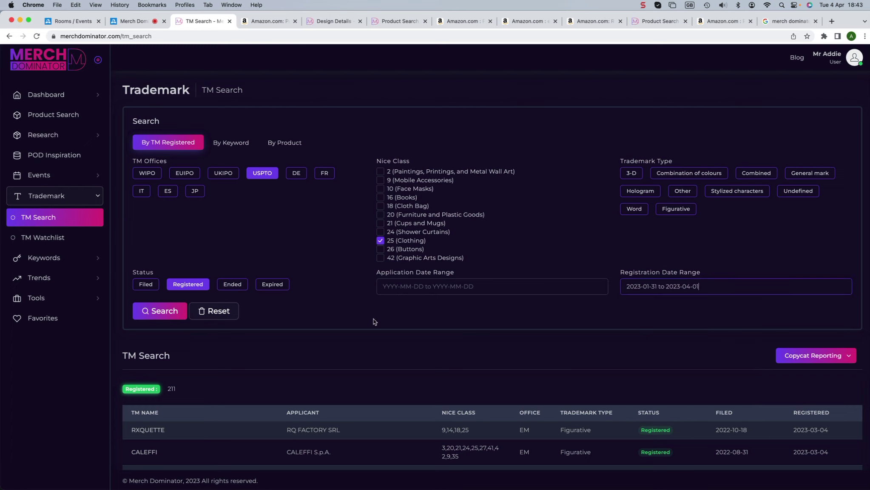
click(160, 310)
scroll(453, 291, down, 4)
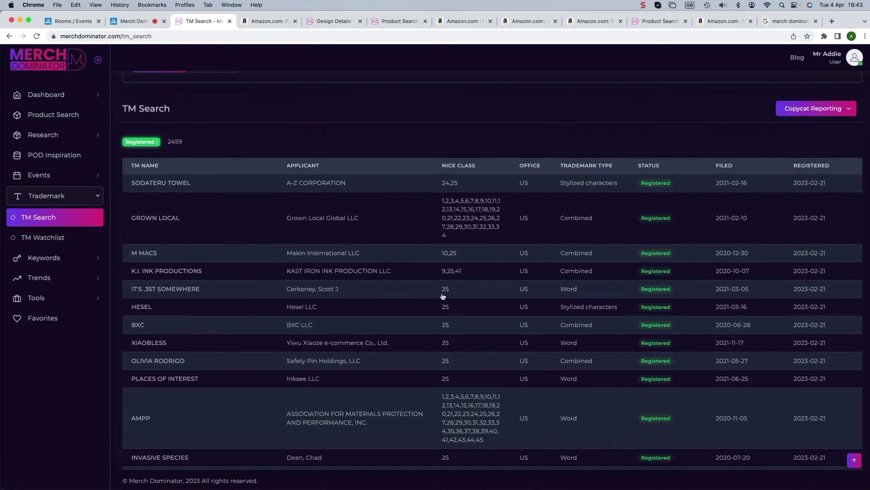
scroll(383, 294, up, 5)
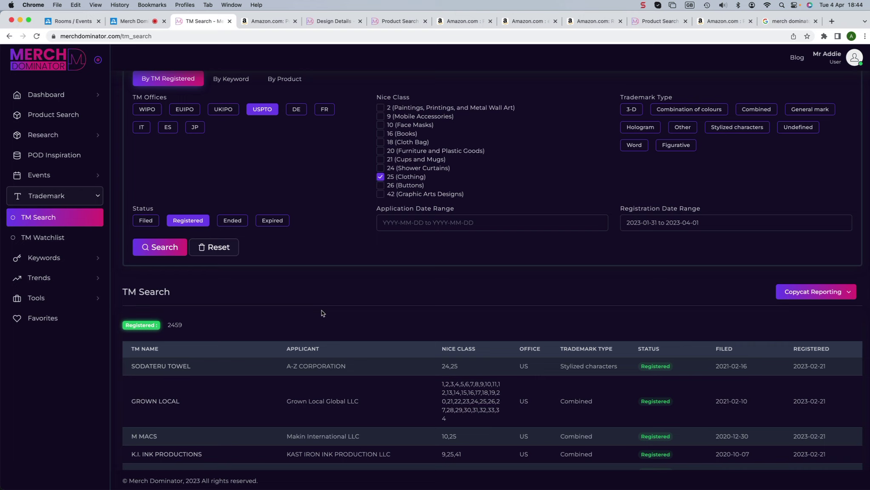
Step: Narrow the trademark search to the Word trademark type, rerun it, and look through the results
click(633, 145)
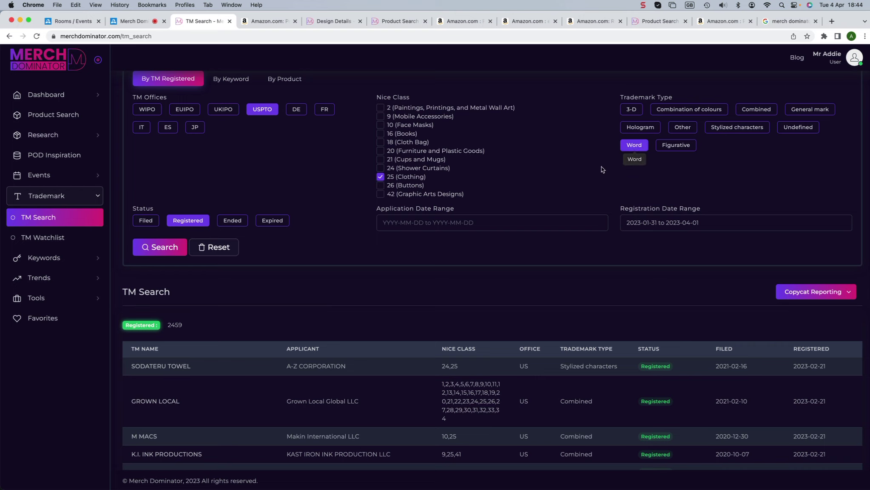
click(167, 249)
scroll(258, 301, down, 5)
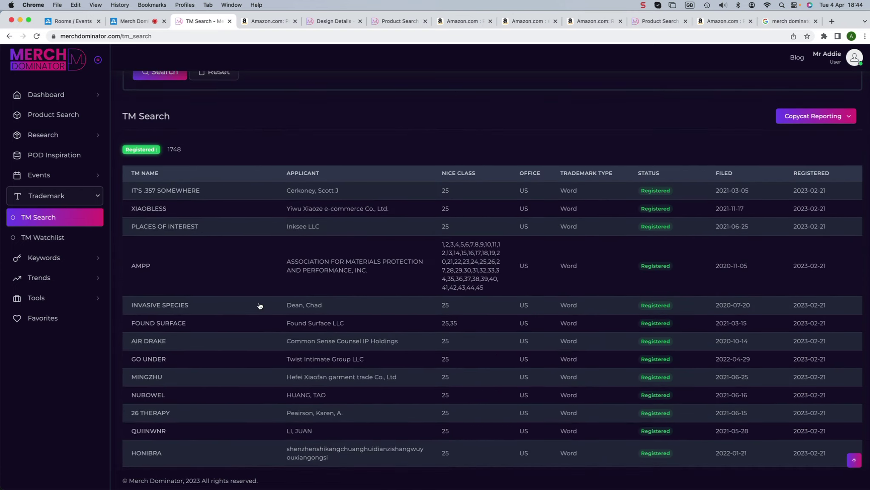
scroll(259, 306, up, 5)
Step: Clear the registration date range and deselect the Registered status so that only Filed remains, leaving the application date range empty
click(421, 286)
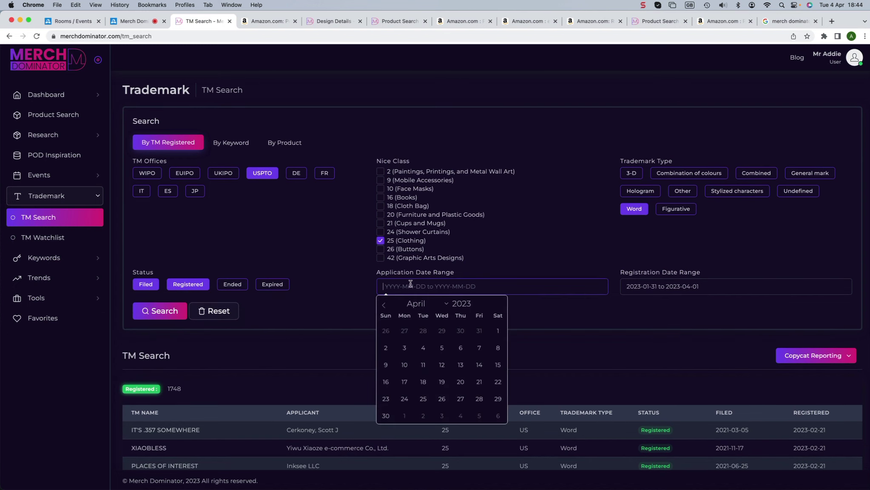
click(719, 286)
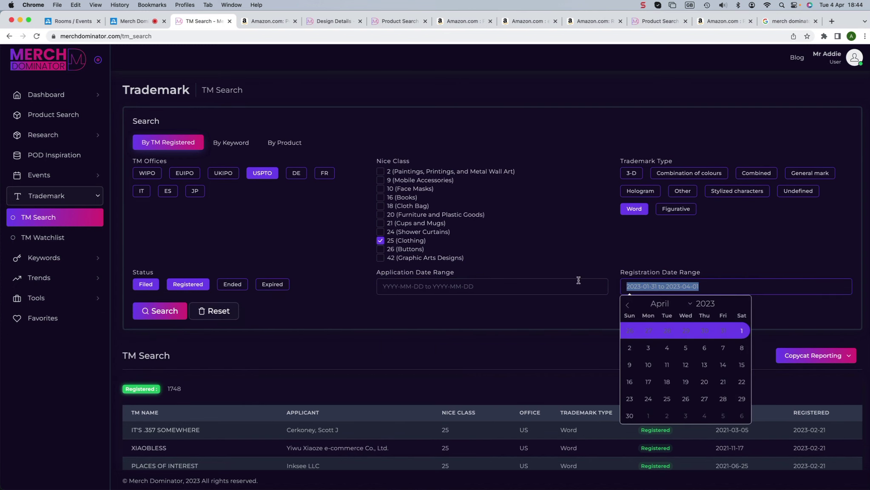
click(185, 289)
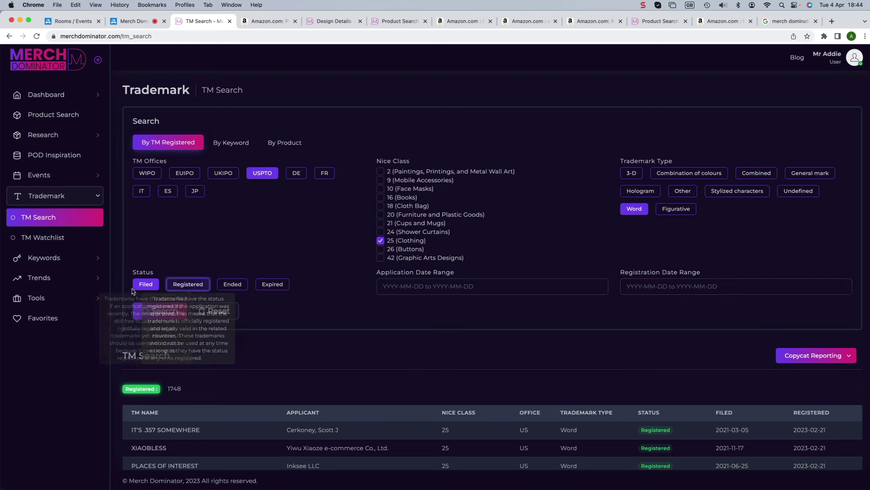
click(434, 288)
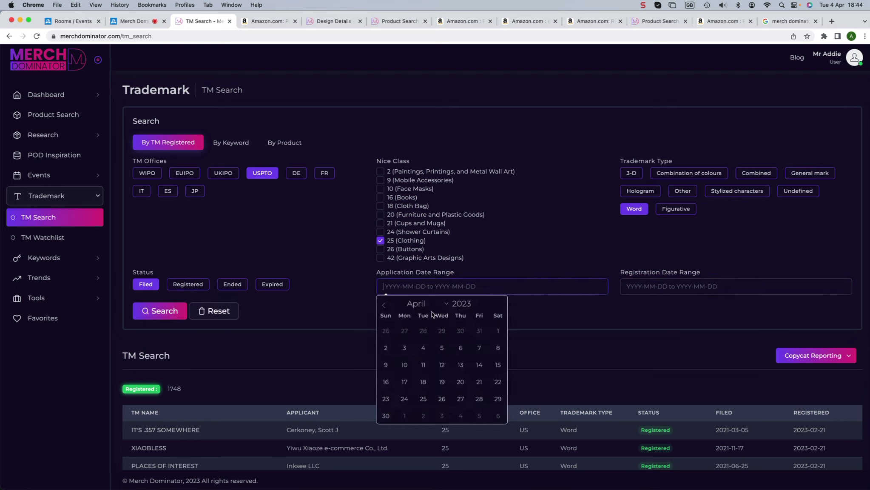
click(339, 274)
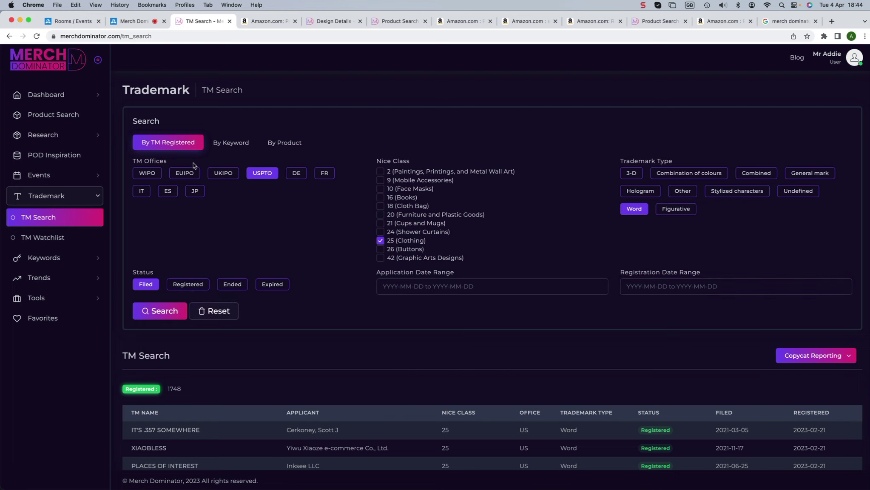
Step: Switch the trademark search to keyword mode, choose Registered status instead of Filed, and search for "diney"
click(236, 146)
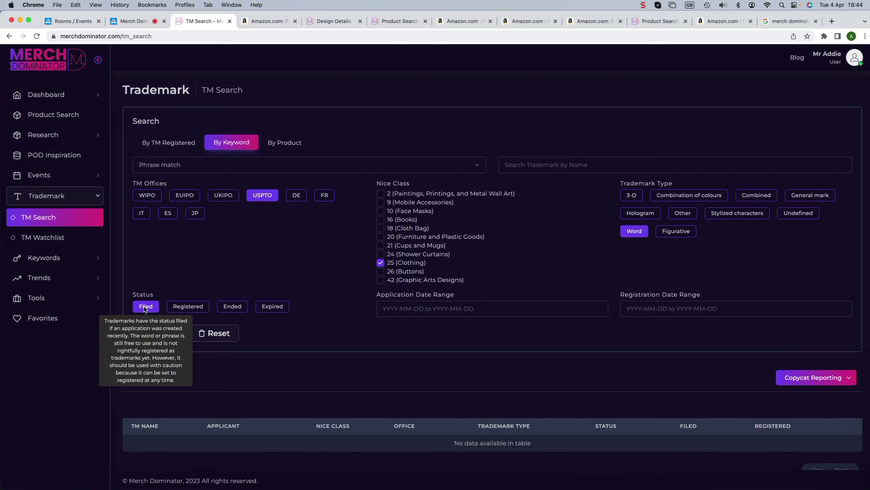
click(188, 306)
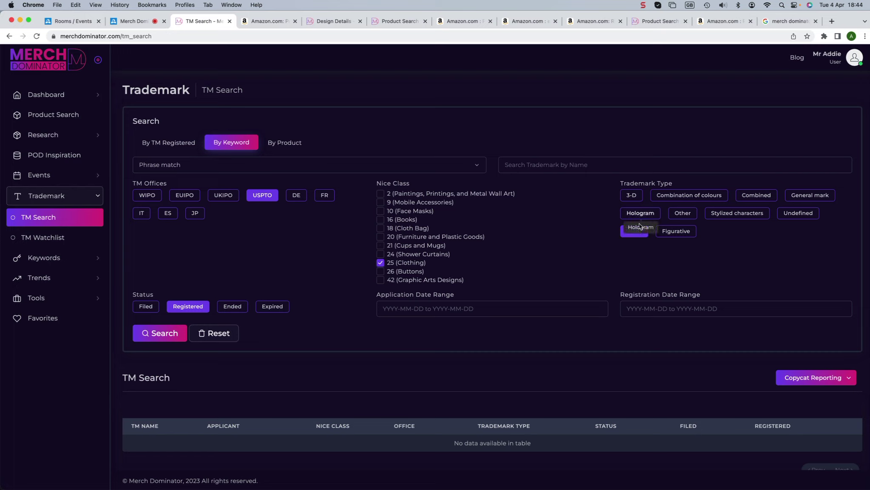
click(543, 162)
text(diney)
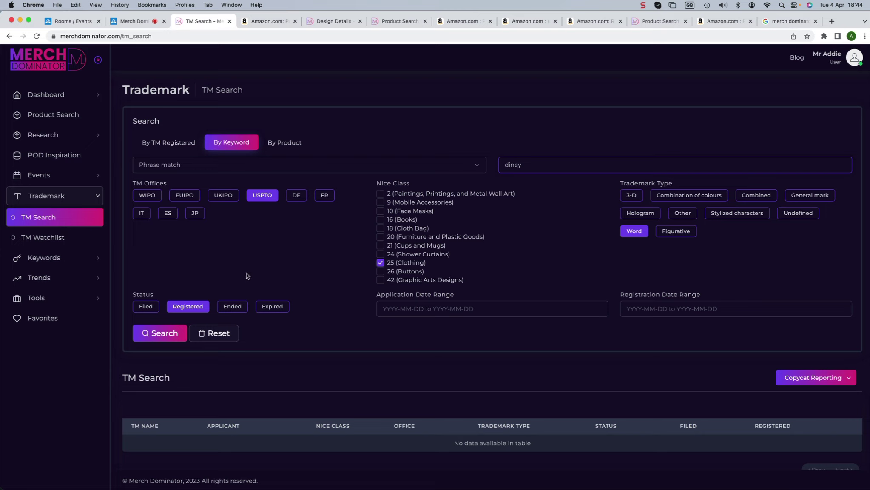
click(162, 332)
scroll(338, 306, down, 2)
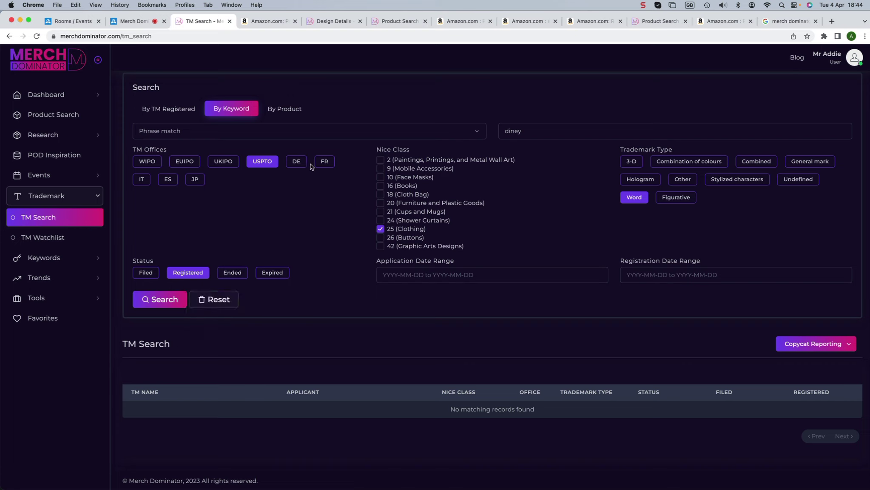
Step: Correct the keyword to "disney", rerun the phrase-match search, and look through the matching trademarks
text(s)
click(161, 299)
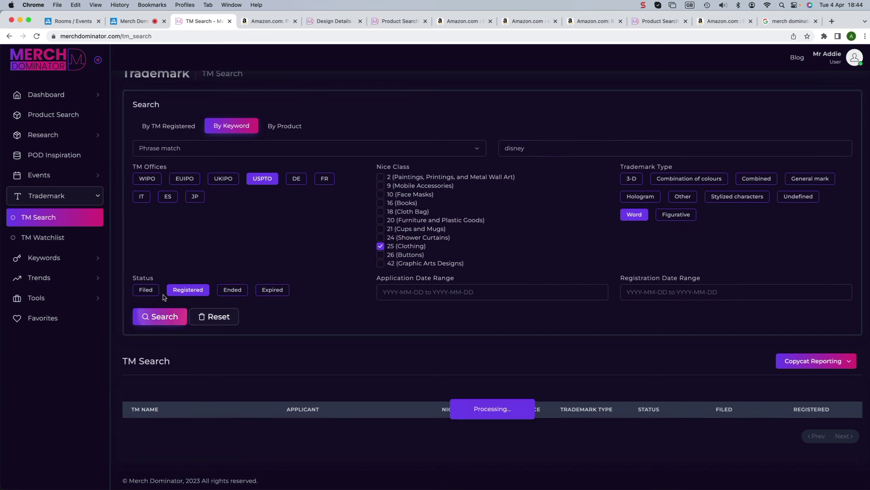
scroll(173, 290, down, 5)
scroll(173, 290, up, 6)
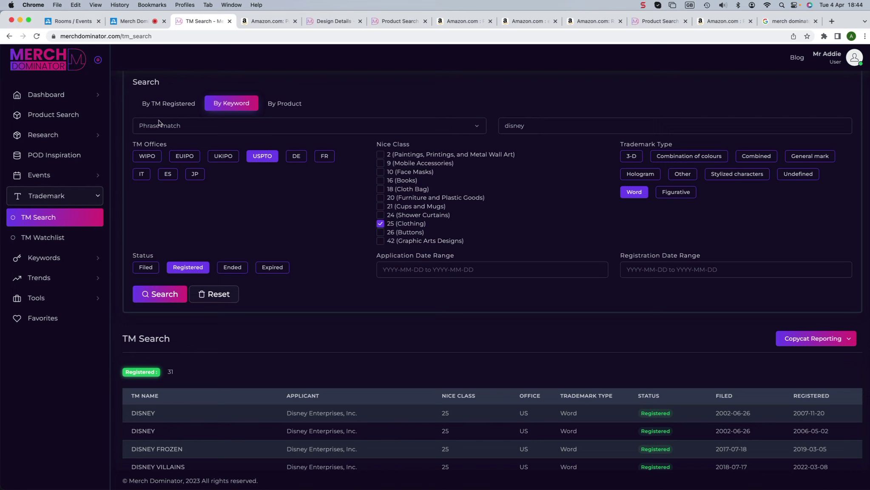
scroll(263, 289, down, 5)
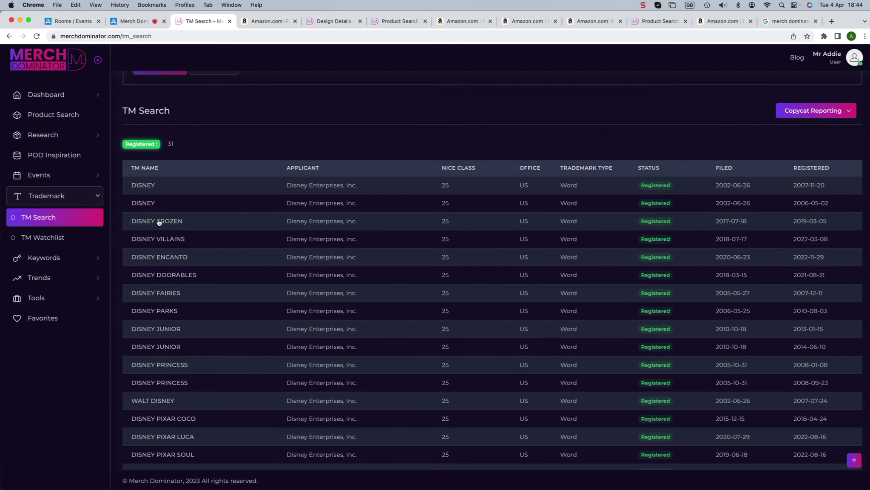
scroll(155, 215, down, 7)
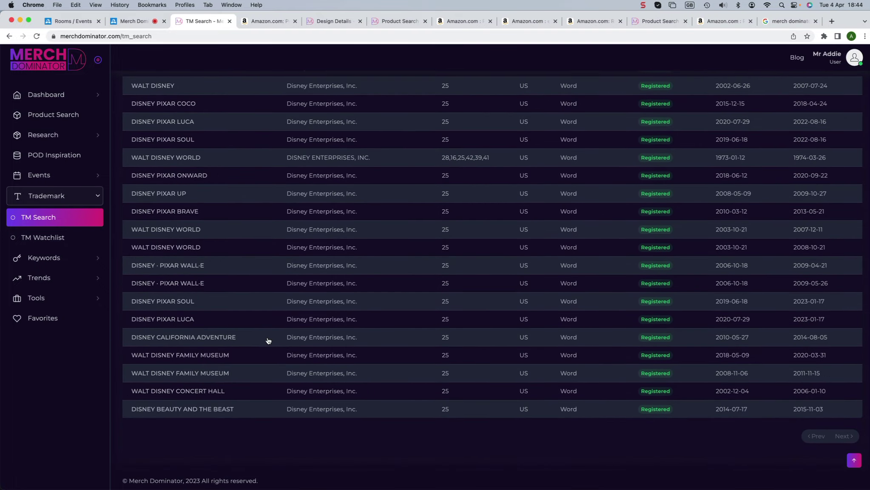
scroll(269, 340, up, 10)
Step: Change the keyword matching to Exact match and rerun the "disney" search
click(175, 121)
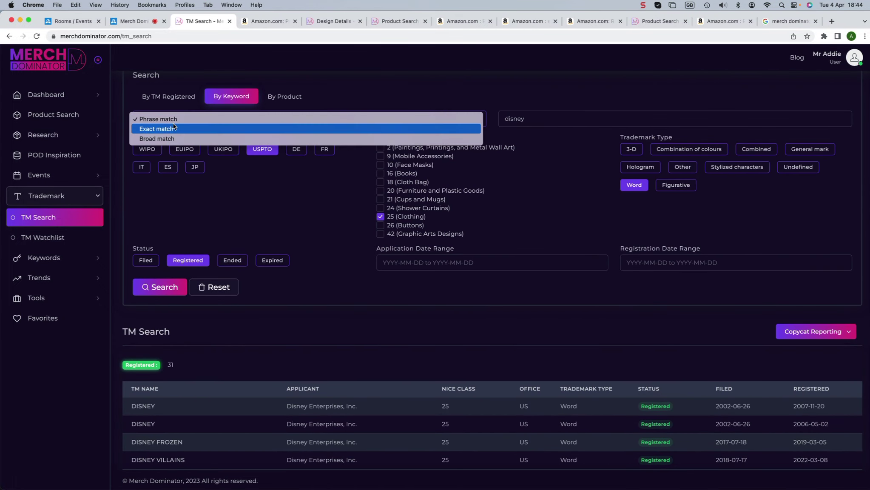
click(174, 128)
click(161, 286)
scroll(307, 400, down, 1)
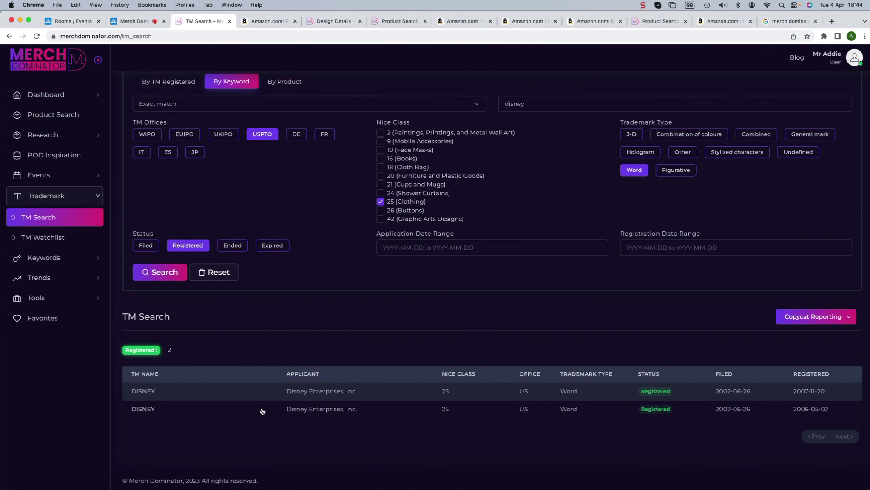
Step: View the first DISNEY trademark's USPTO record, examine its Goods and Services section, and return to the search results
click(263, 389)
click(547, 310)
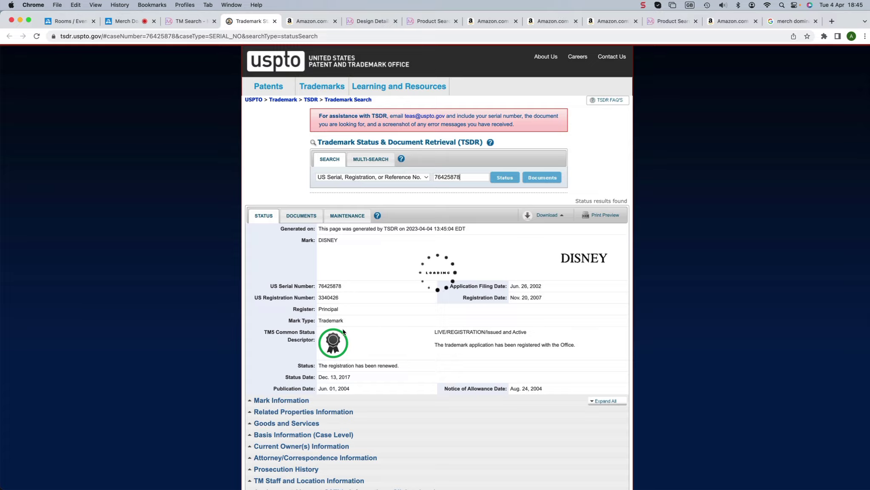
scroll(343, 332, down, 5)
click(421, 316)
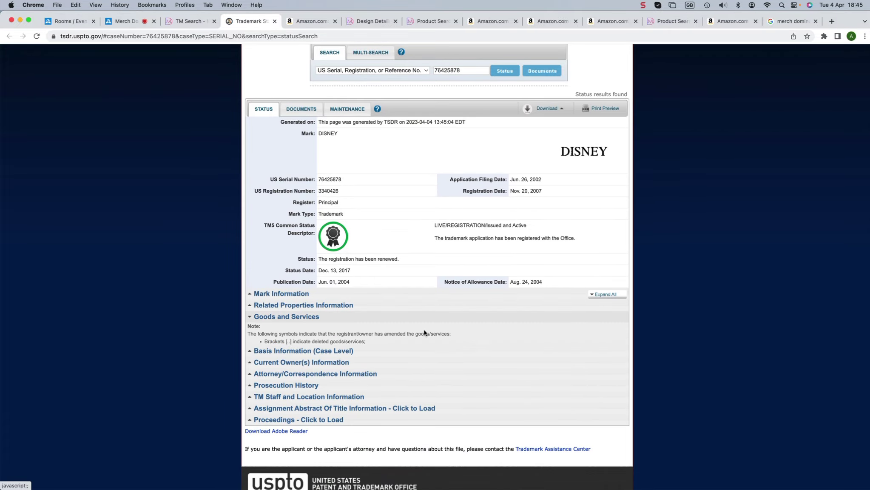
drag(329, 365, 524, 366)
click(540, 364)
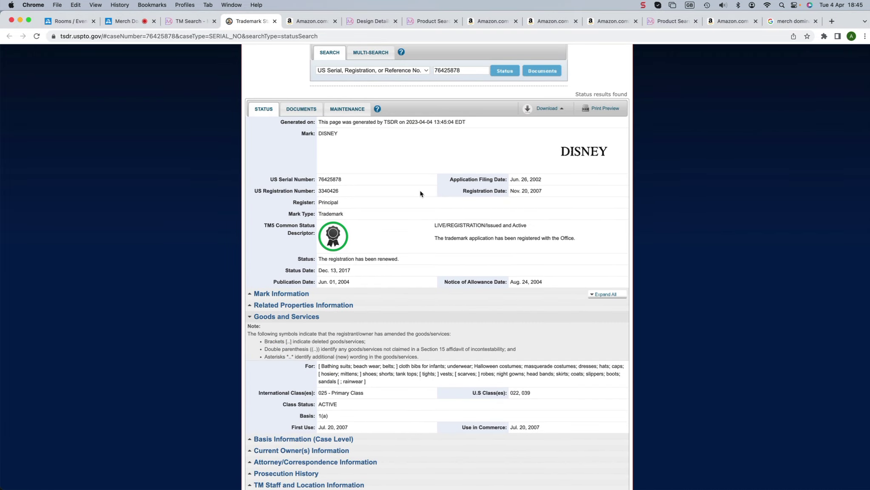
click(274, 21)
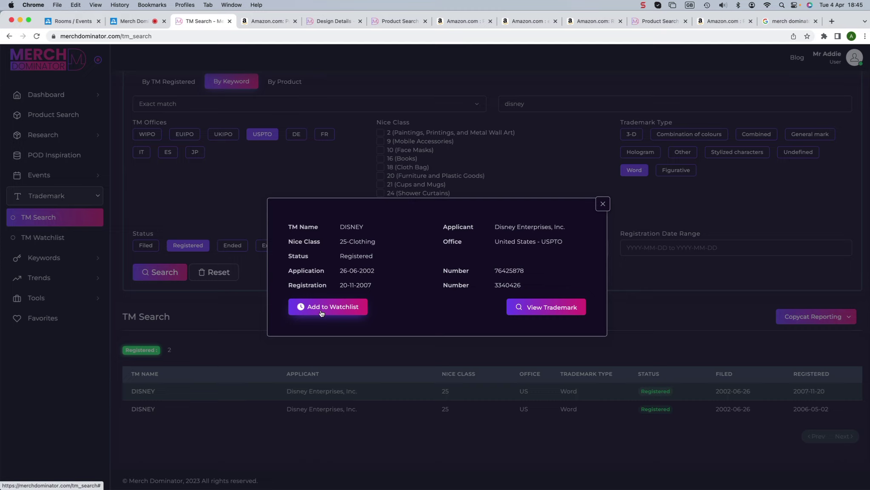
click(601, 207)
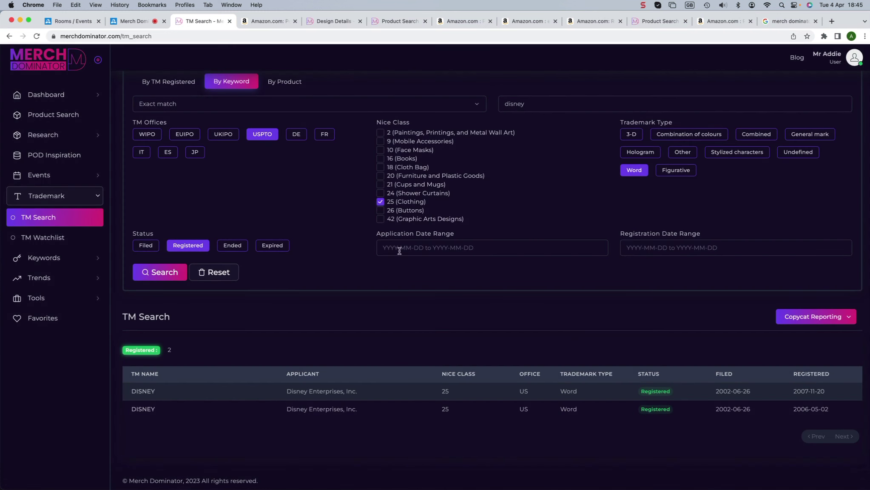
Step: Switch the trademark search to product mode and enter ASIN B09TVVHXXG copied from the Peepin it Real T-shirt's Amazon page
mouse_move(228, 249)
scroll(330, 244, up, 3)
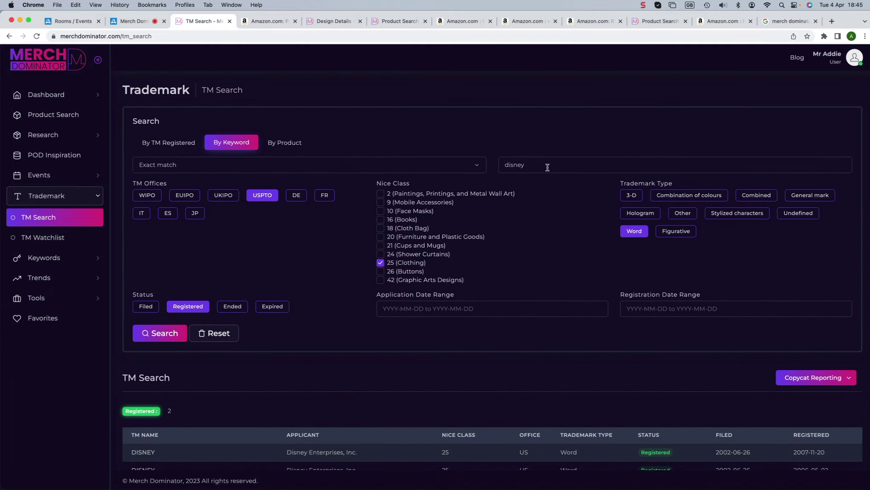
click(281, 142)
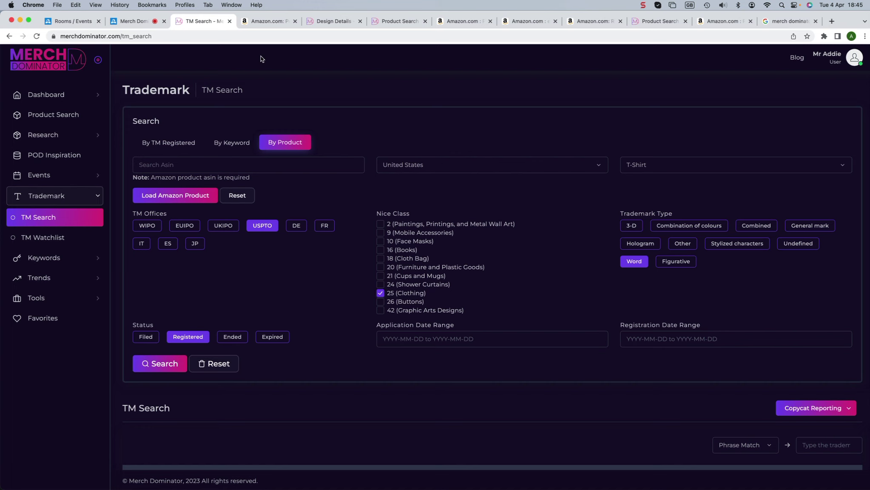
click(266, 21)
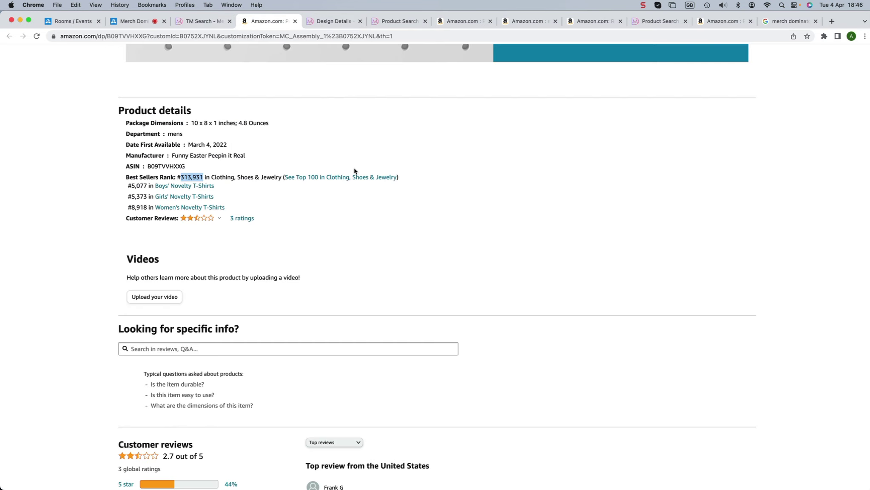
scroll(354, 170, up, 15)
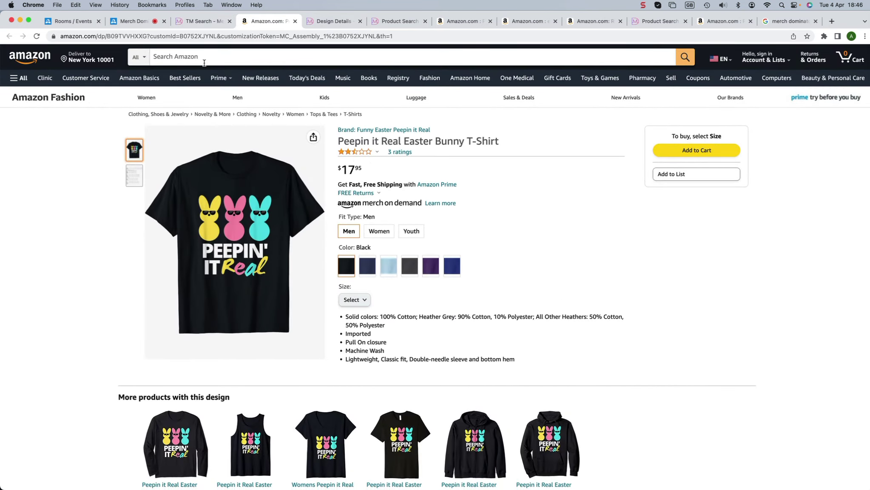
double_click(129, 36)
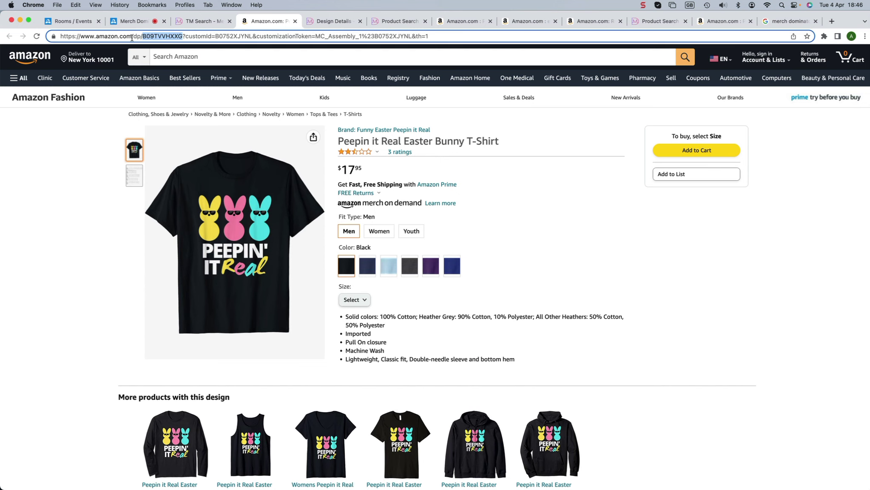
click(191, 21)
click(264, 158)
text(B09TVVHXXG)
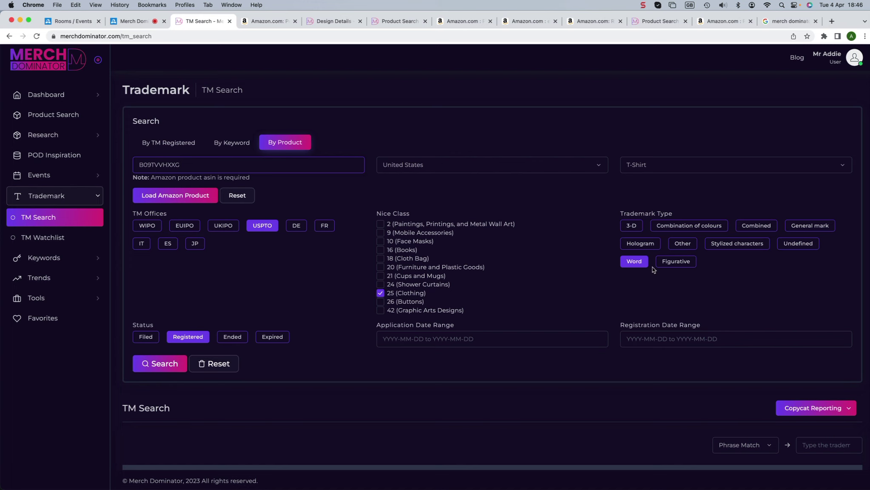
Step: Load the Amazon product's listing text into the trademark search and highlight the loaded lines
click(135, 21)
click(200, 21)
click(162, 367)
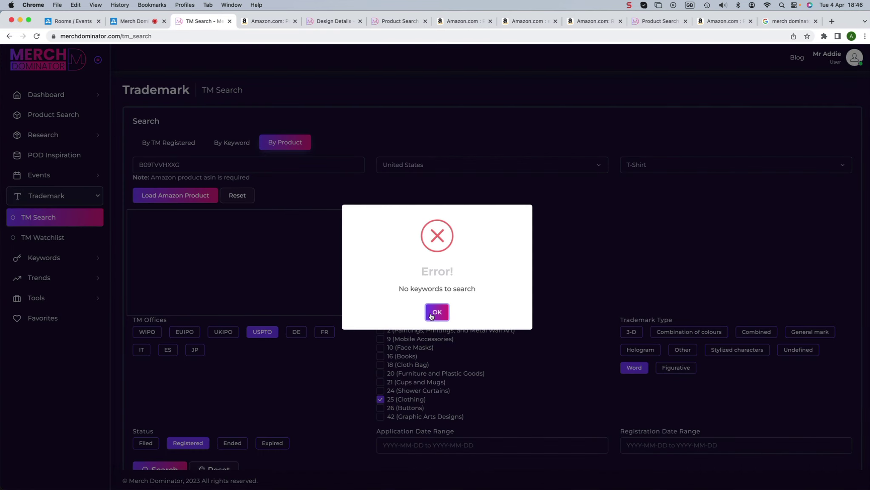
click(430, 314)
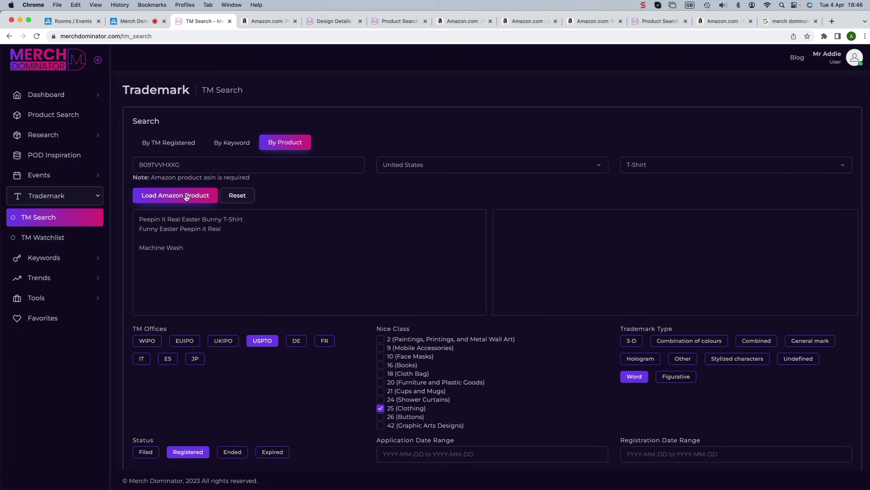
drag(187, 249, 131, 217)
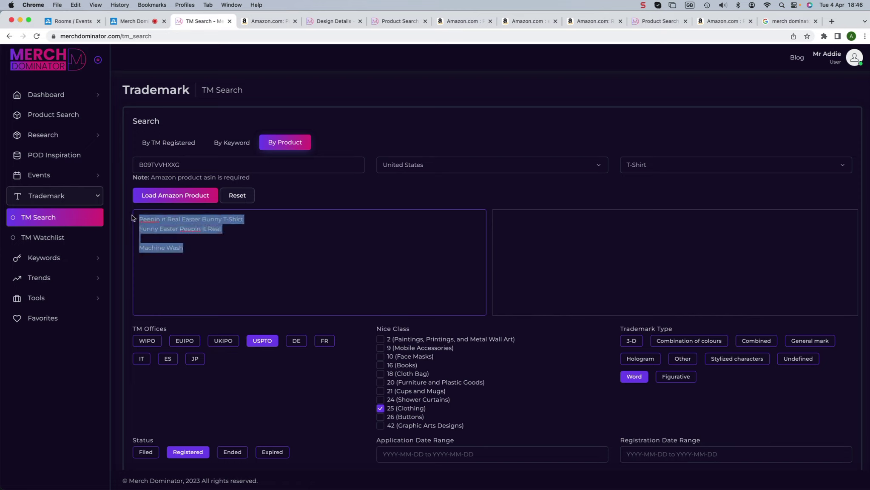
click(202, 252)
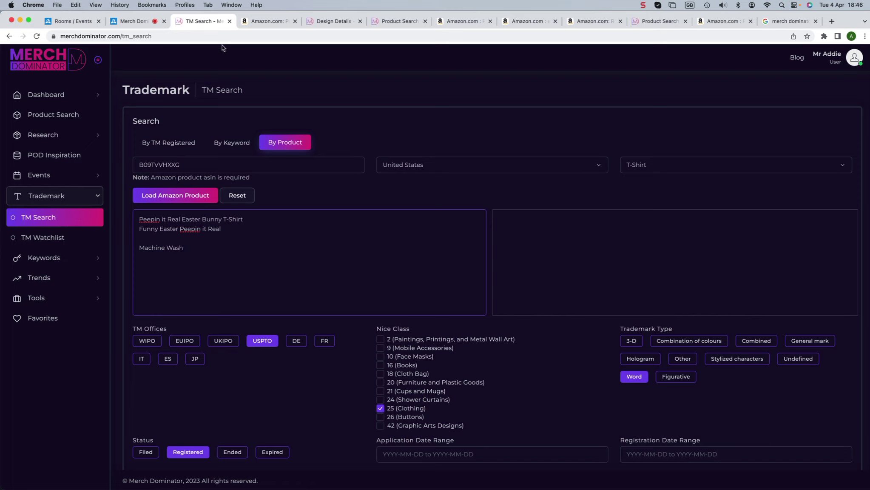
Step: Compare the loaded text with the title, brand and bullet points on the T-shirt's Amazon listing
click(265, 21)
scroll(398, 280, down, 3)
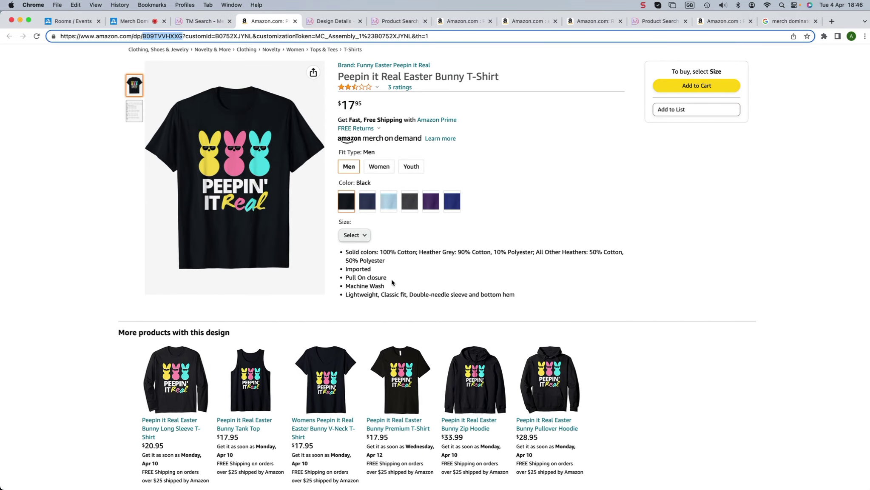
scroll(372, 299, down, 15)
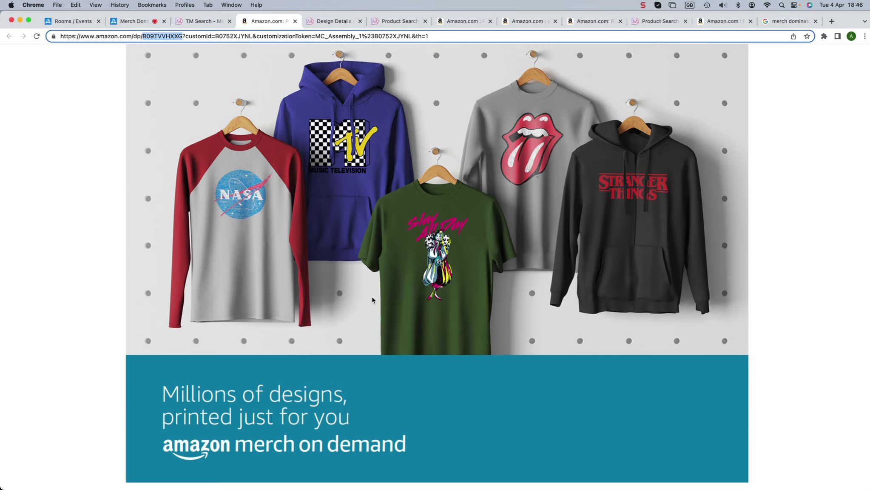
scroll(372, 299, up, 20)
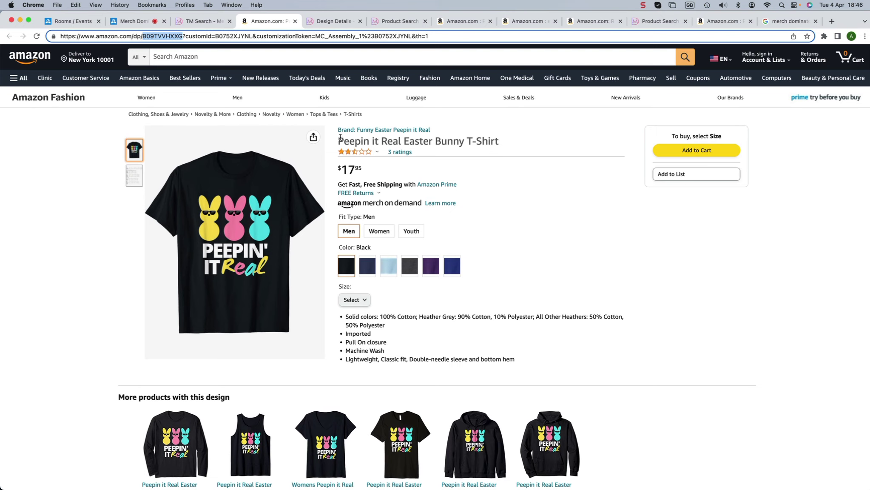
drag(445, 127, 356, 130)
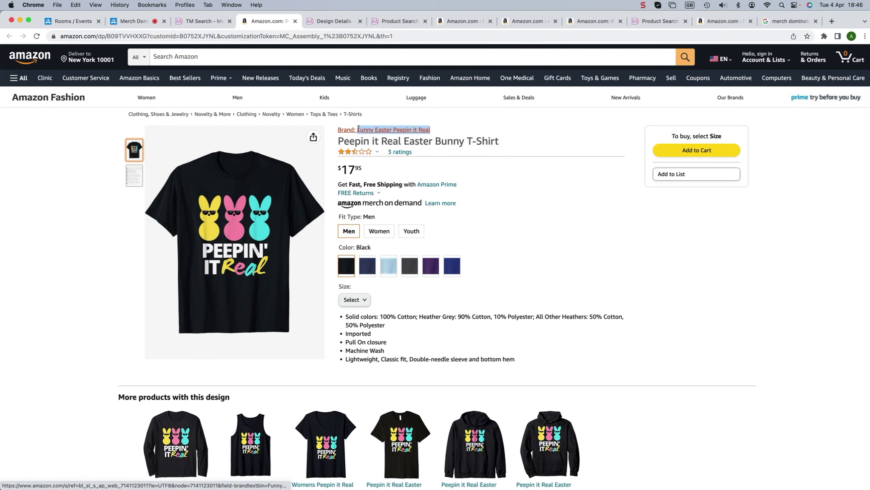
click(182, 21)
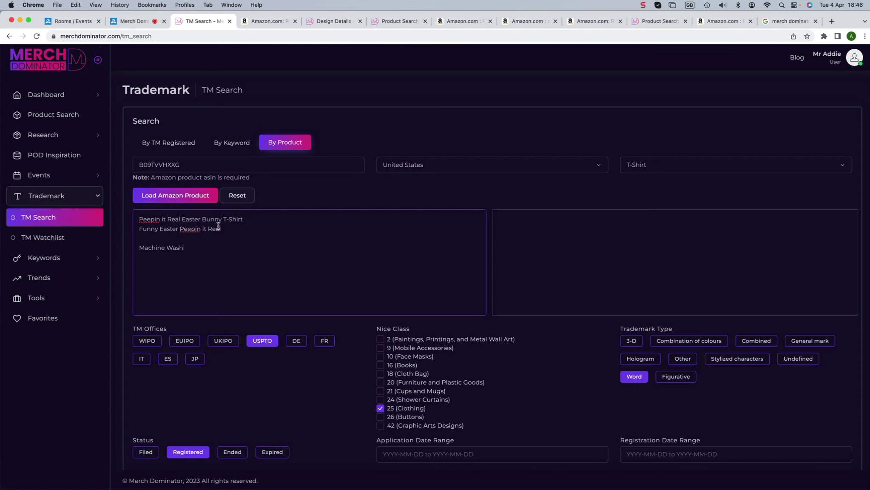
Step: Check the loaded title and brand lines one by one against the Peepin it Real T-shirt's Amazon page
drag(139, 219, 249, 219)
click(264, 24)
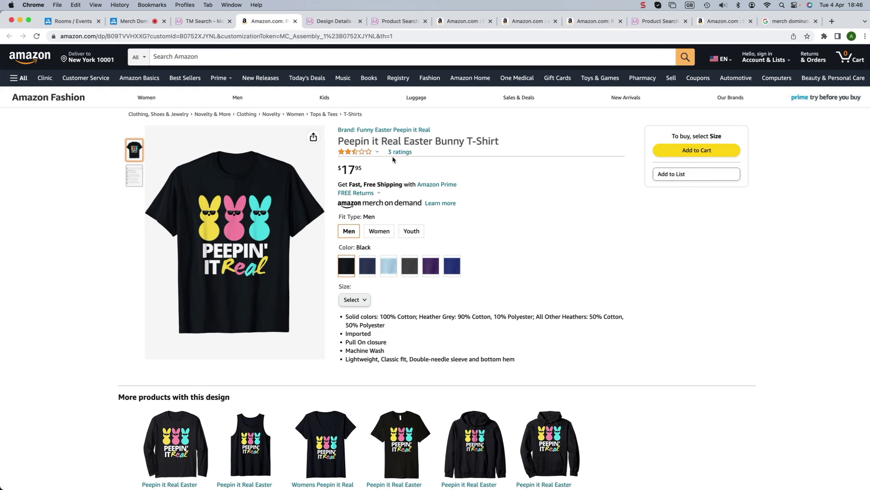
click(194, 22)
drag(222, 229, 139, 229)
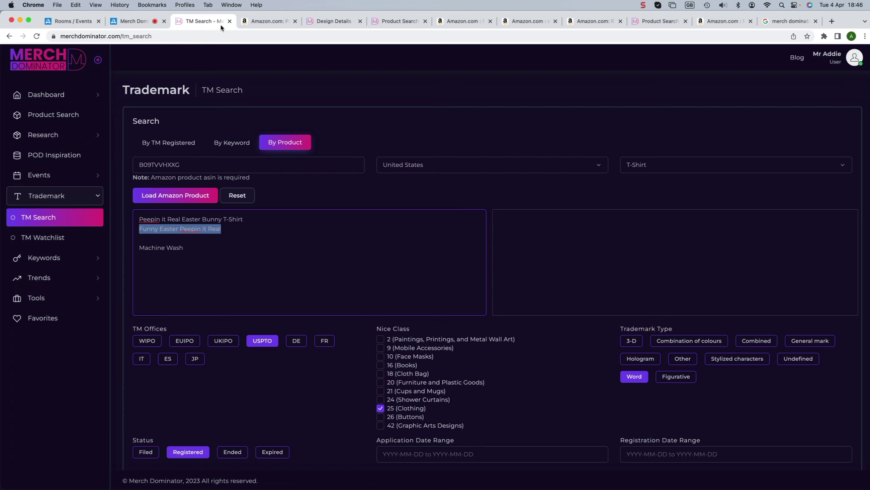
click(261, 23)
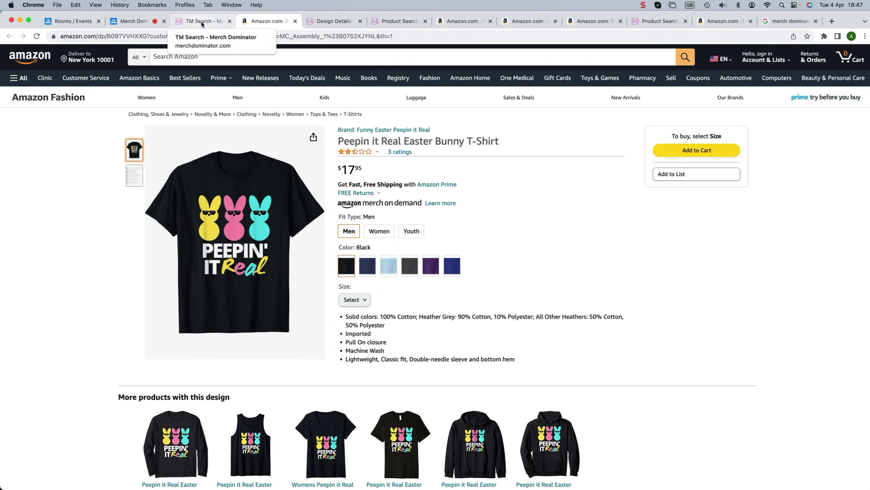
click(217, 24)
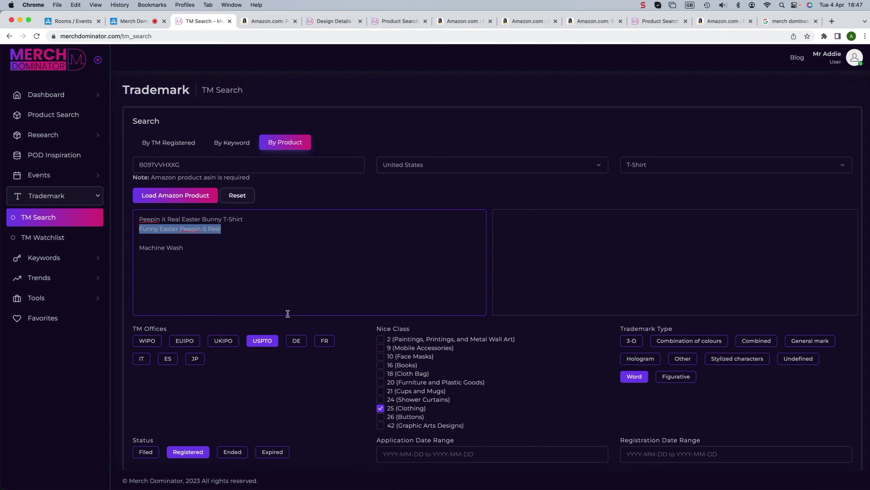
Step: Run the trademark search on the loaded listing text and review the matching trademarks and flagged keywords
scroll(262, 430, down, 3)
click(156, 364)
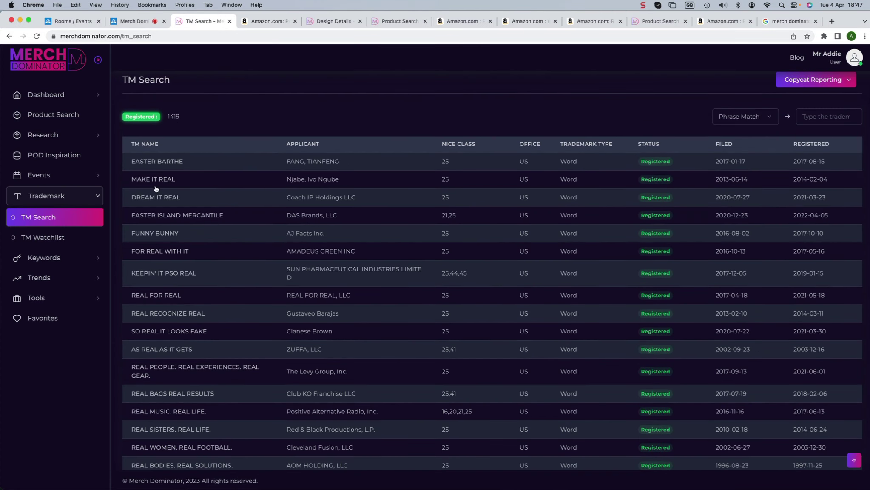
scroll(285, 316, up, 5)
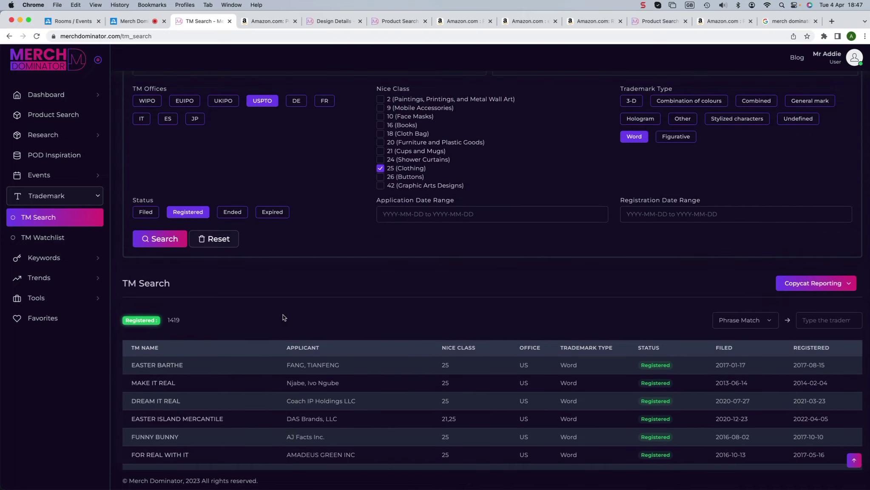
scroll(284, 317, up, 3)
scroll(554, 165, up, 3)
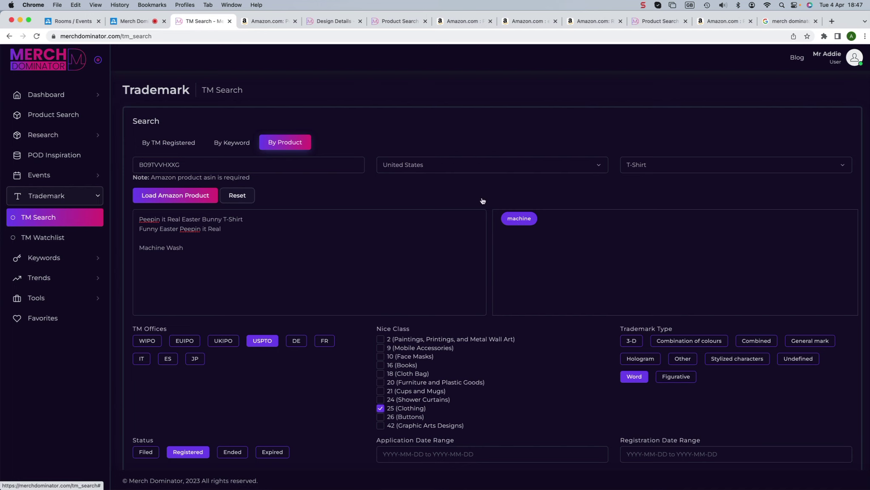
Step: Close the T-shirt's Amazon page and open the Best Sellers research list in place of the design details
click(289, 24)
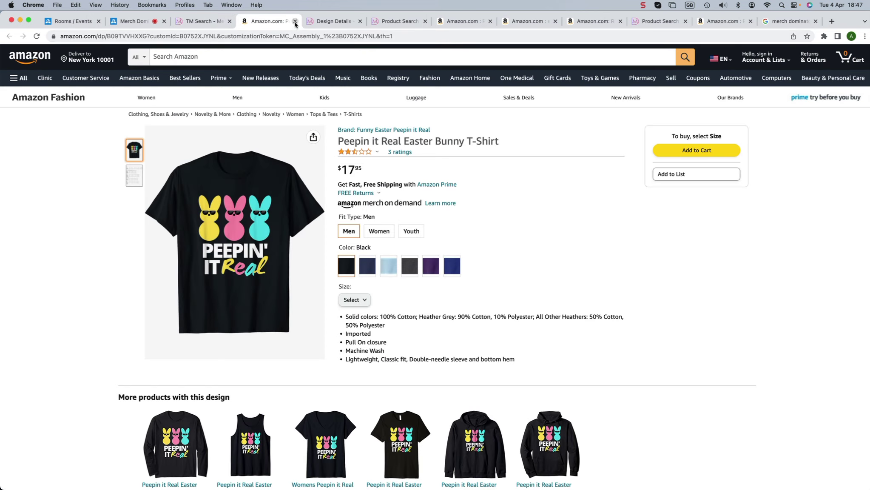
click(295, 21)
key(ctrl+shift+Tab)
click(276, 22)
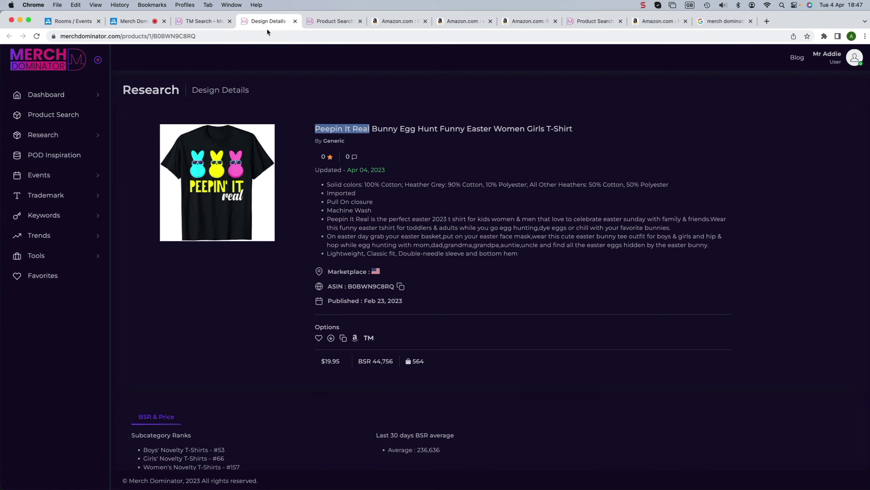
click(317, 26)
click(261, 26)
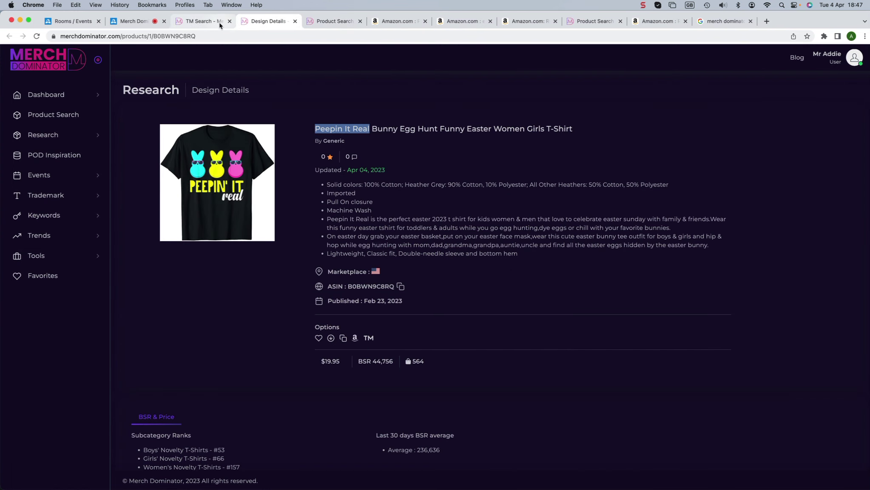
key(ctrl+shift+Tab)
click(262, 26)
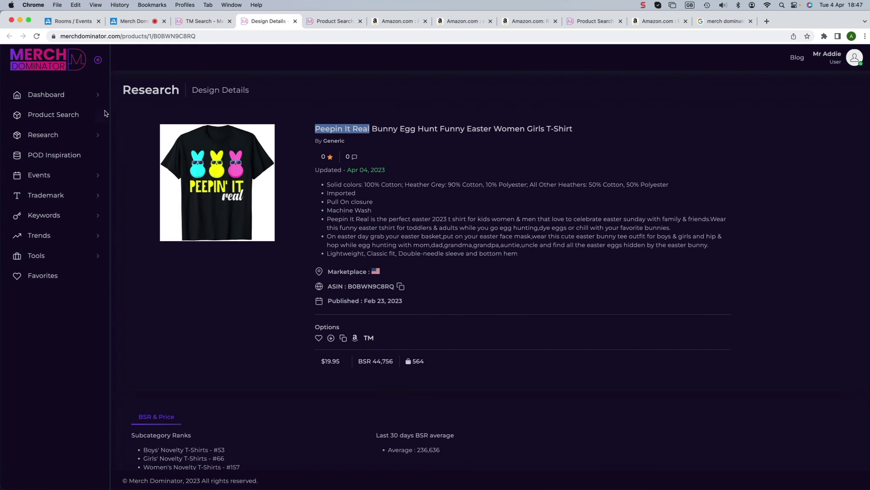
click(43, 135)
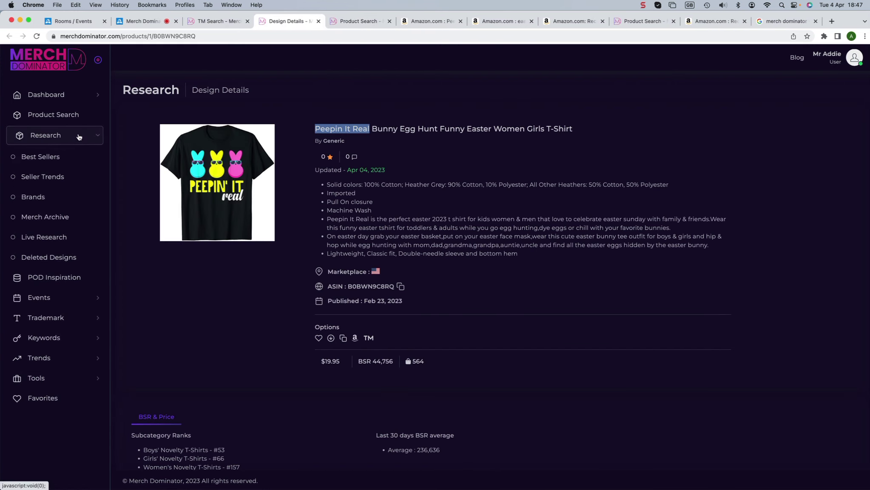
click(50, 161)
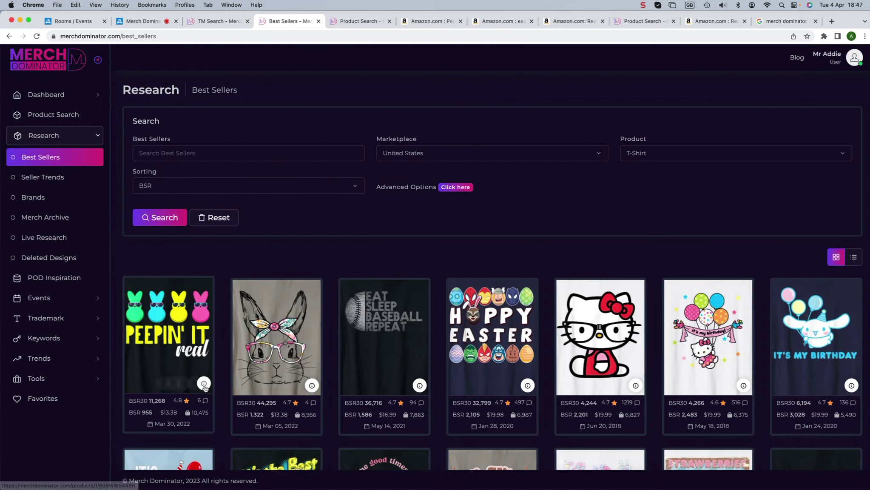
Step: Open the first best seller's design details and enter its ASIN B09WWS449H in the trademark product search
click(205, 385)
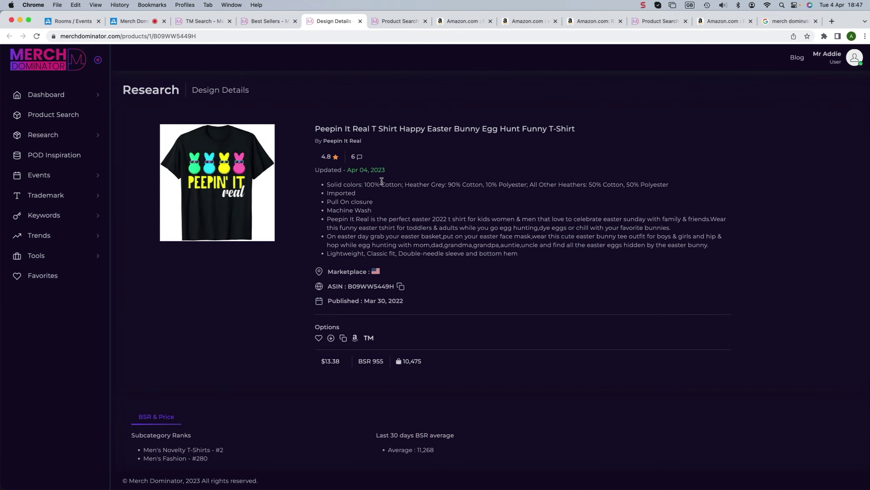
click(253, 21)
click(194, 24)
double_click(166, 165)
click(205, 165)
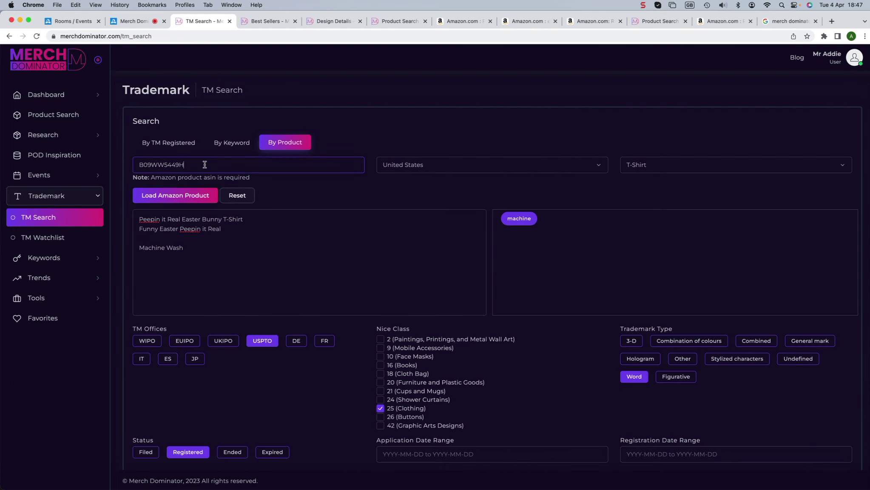
Step: Load the new ASIN's Amazon listing text into the trademark search and highlight the loaded title, brand and description
click(162, 198)
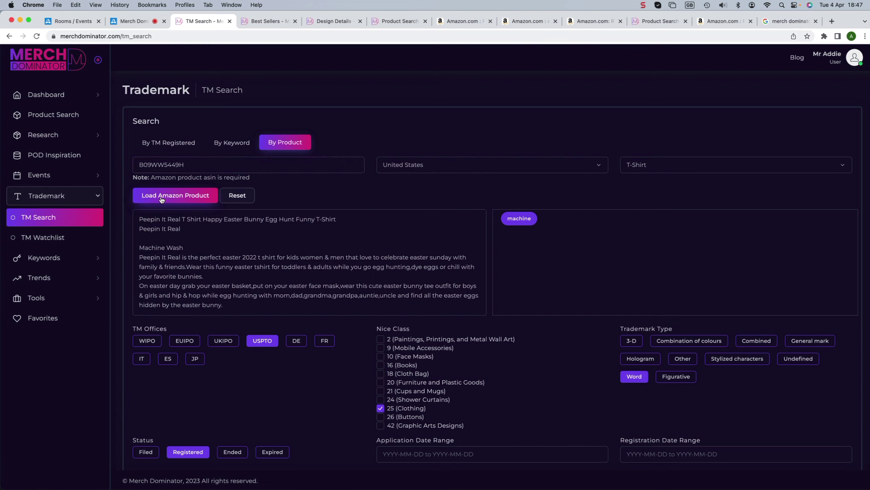
drag(141, 219, 222, 322)
click(196, 267)
Step: Search trademarks for the best seller's listing text and review the resulting trademarks and matching keywords
scroll(314, 333, down, 5)
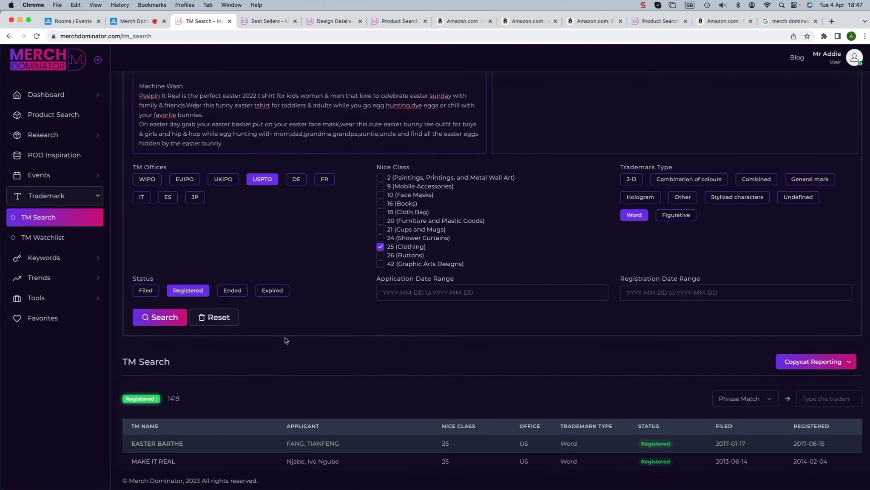
click(157, 300)
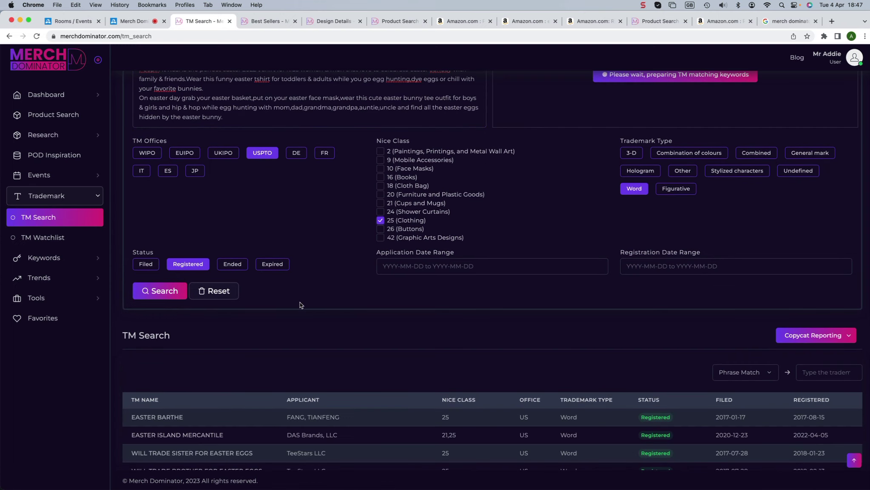
scroll(300, 302, down, 8)
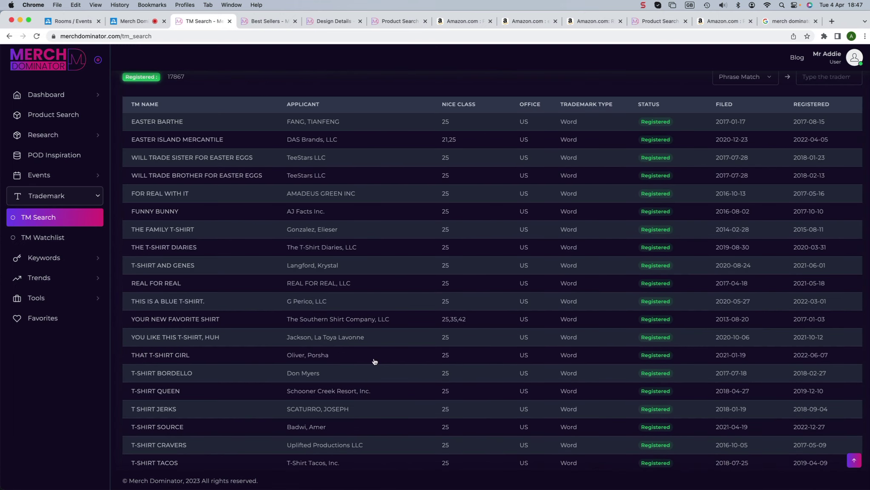
scroll(324, 320, up, 5)
scroll(313, 302, up, 2)
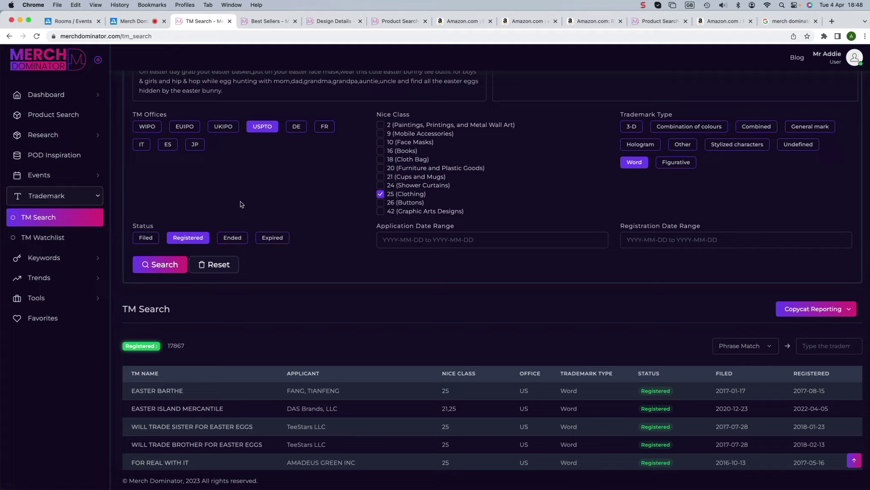
scroll(240, 201, up, 3)
scroll(353, 160, up, 2)
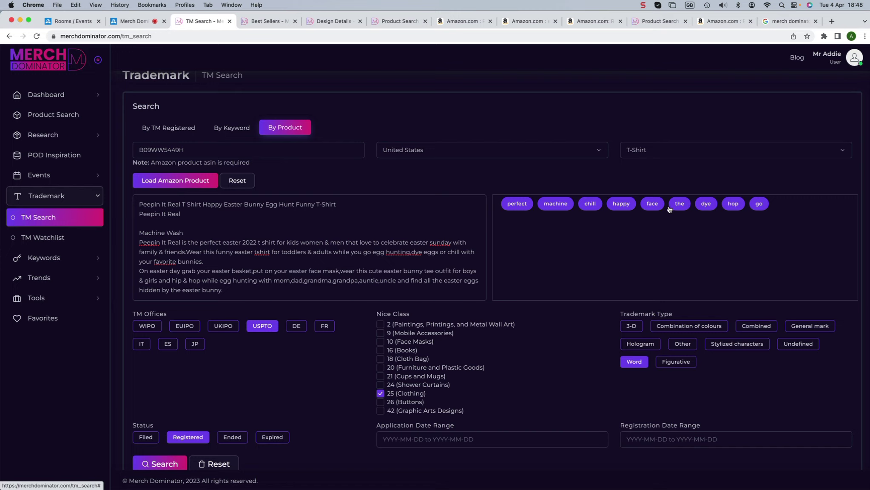
Step: Add "peeps" to the end of the loaded brand line and rerun the trademark search
click(266, 211)
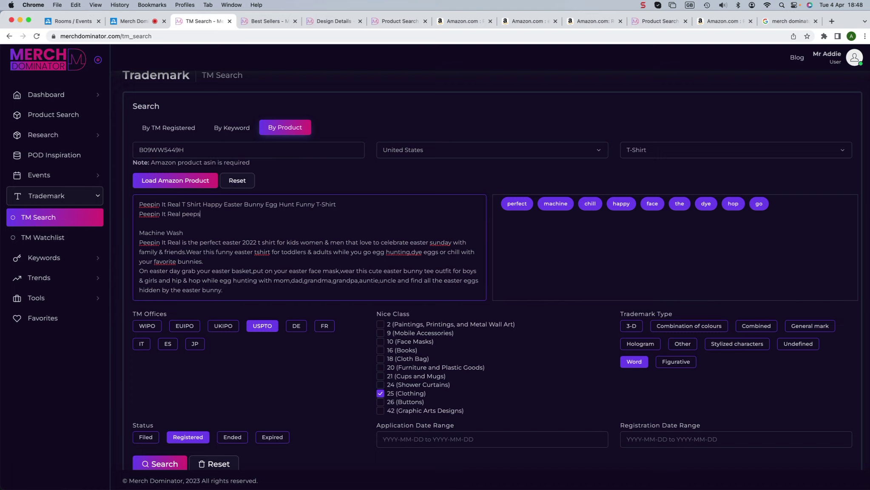
scroll(264, 390, down, 3)
click(170, 347)
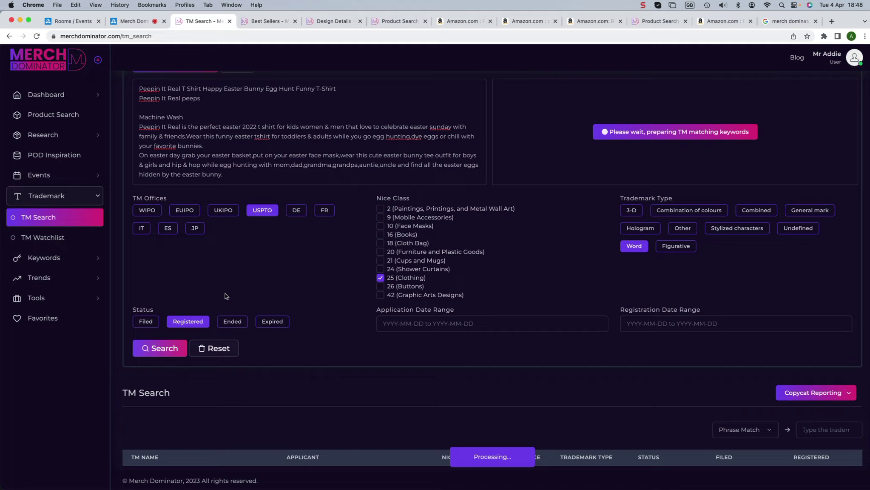
scroll(277, 300, down, 1)
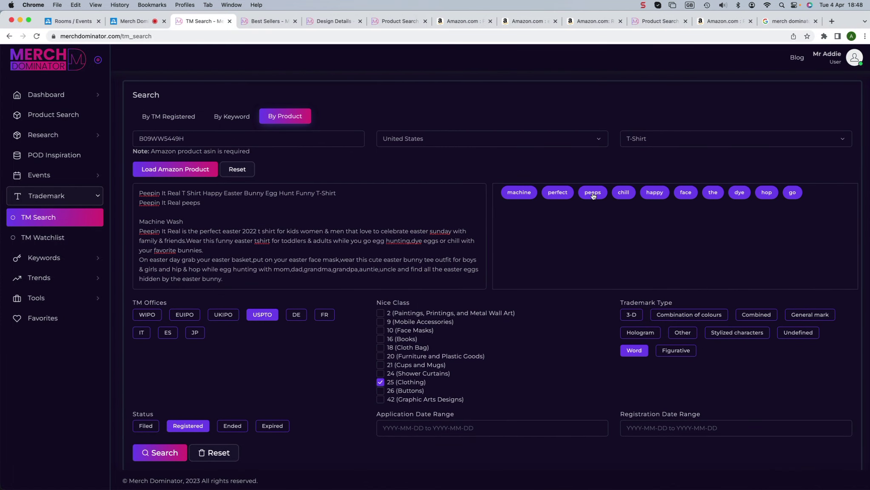
Step: Filter the trademark results by the matching keyword "peeps" and restrict them to Exact Match
click(593, 194)
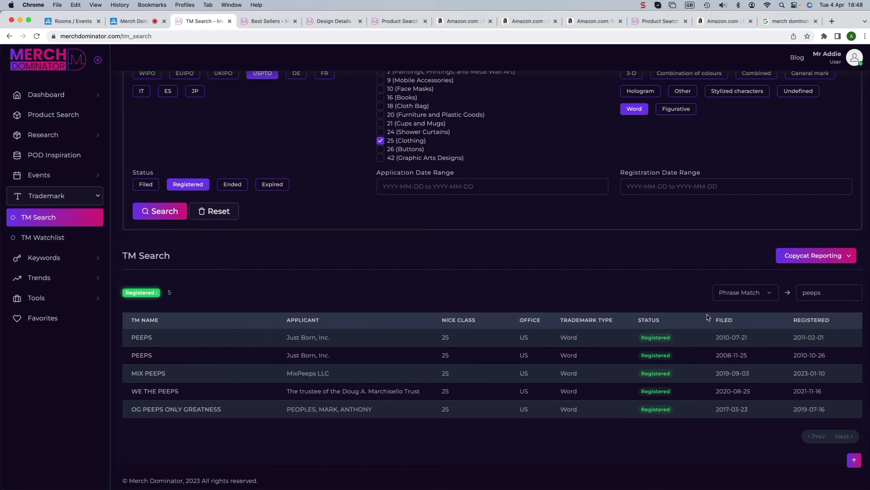
click(749, 293)
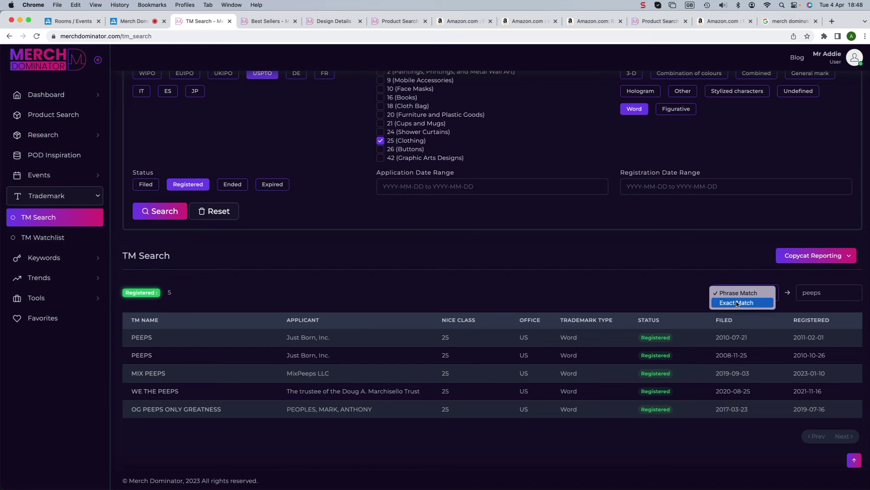
click(736, 303)
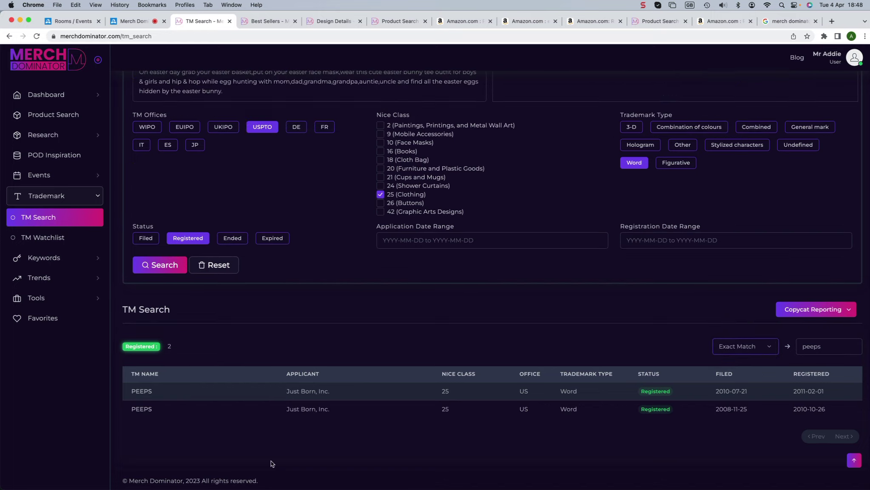
Step: View the first PEEPS trademark's details, close them, and set the results filter back to Phrase Match
click(240, 394)
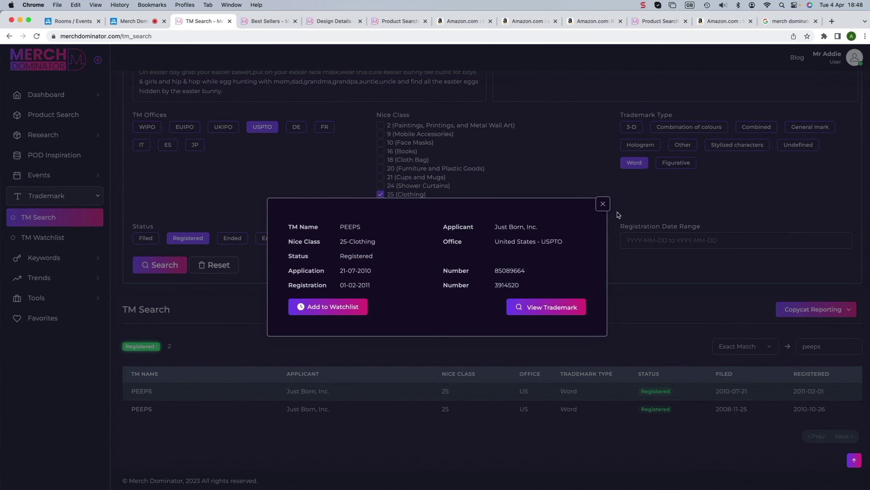
click(601, 207)
click(745, 345)
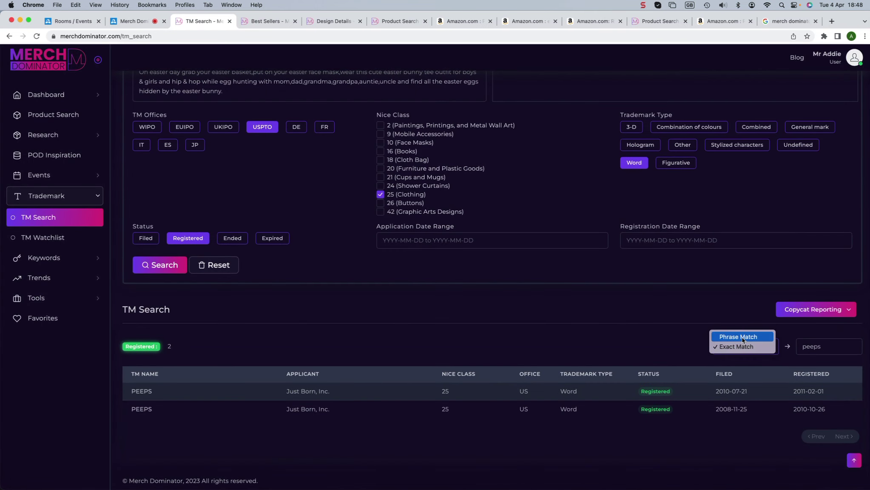
click(737, 336)
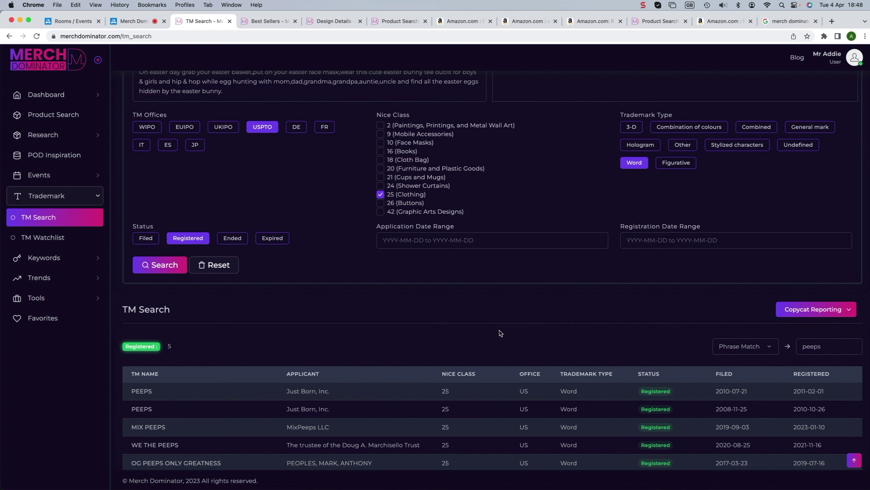
Step: Compare the matching keywords with the listing text, highlighting "perfect" in the description
scroll(498, 332, up, 5)
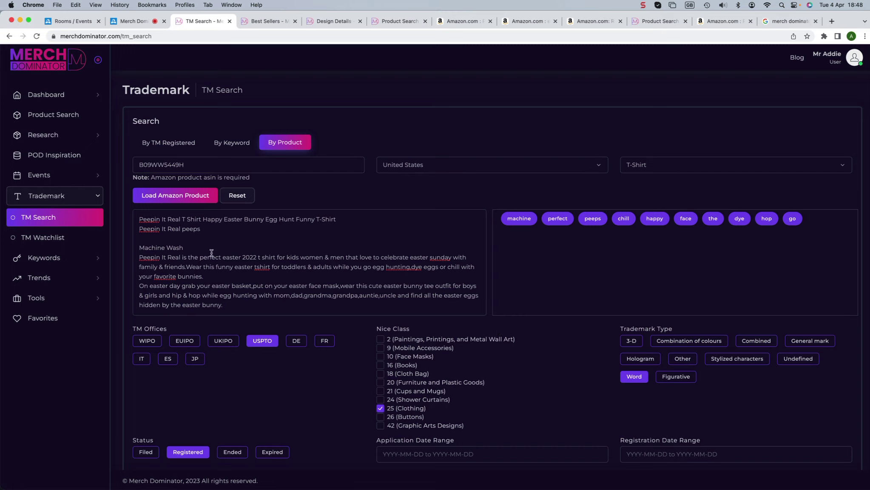
drag(198, 257, 221, 257)
click(245, 259)
scroll(243, 287, down, 2)
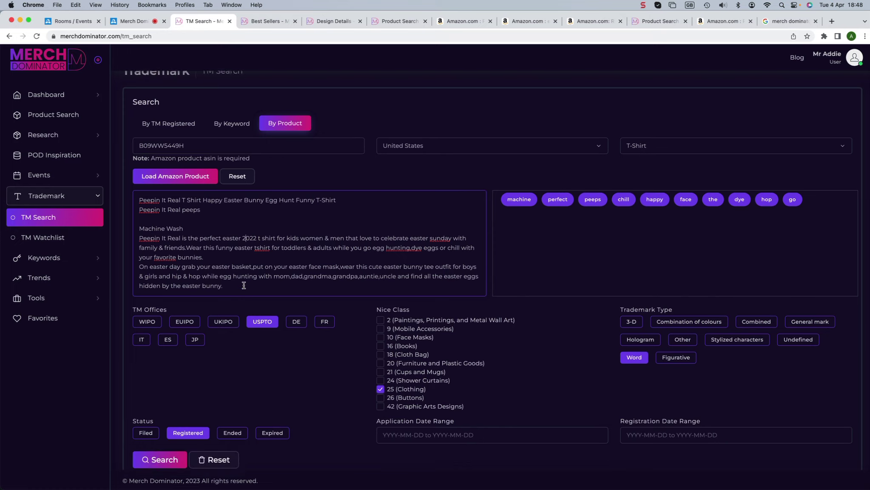
scroll(255, 276, up, 2)
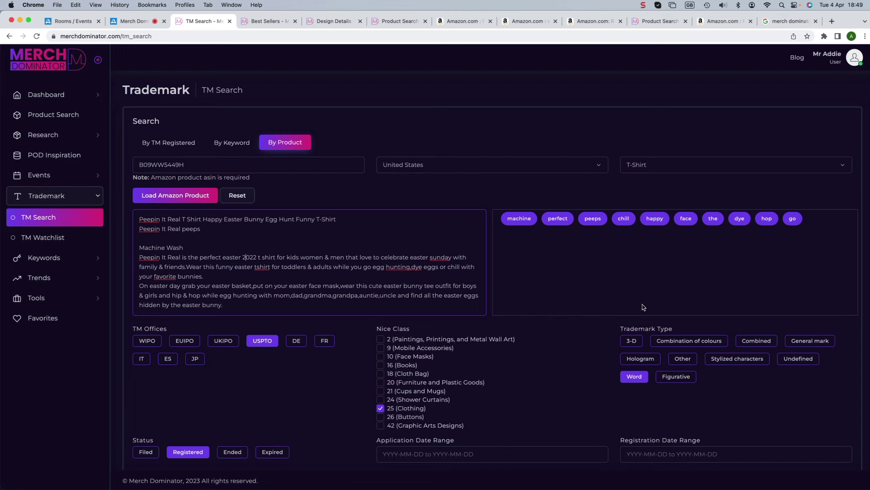
Step: Append "disney nike gucci" to the brand line after "peeps" and run the trademark search again
click(231, 231)
text(disney nike gucci)
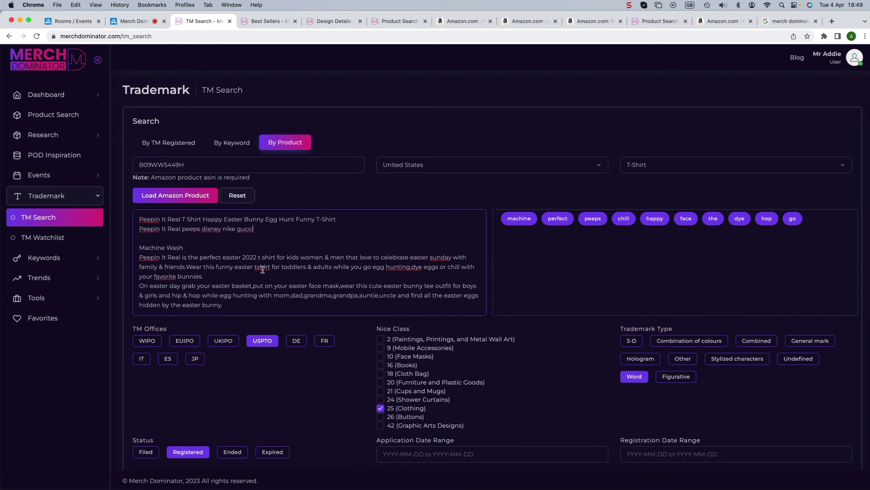
scroll(236, 370, down, 5)
click(164, 376)
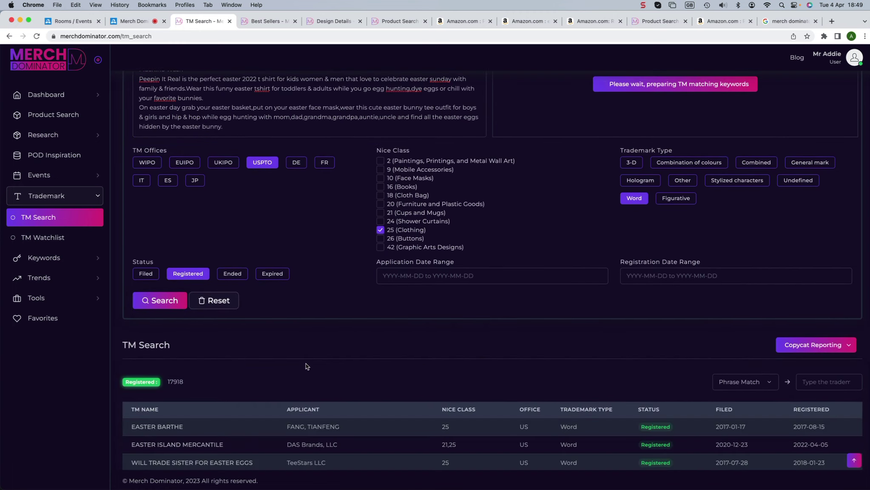
Step: Filter the registered trademark results by the matching keyword "nike"
scroll(316, 335, up, 2)
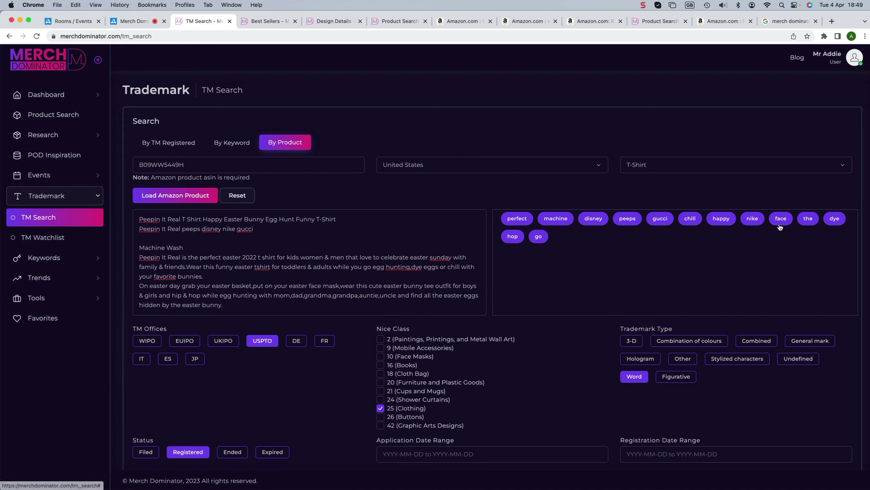
click(752, 219)
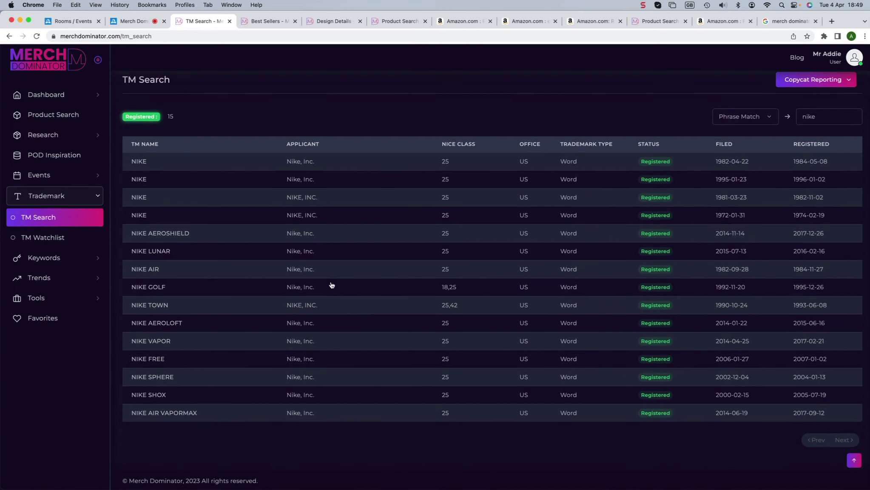
Step: Add the Filed status alongside Registered in the trademark filters and run the search again
scroll(329, 284, up, 3)
scroll(231, 247, up, 3)
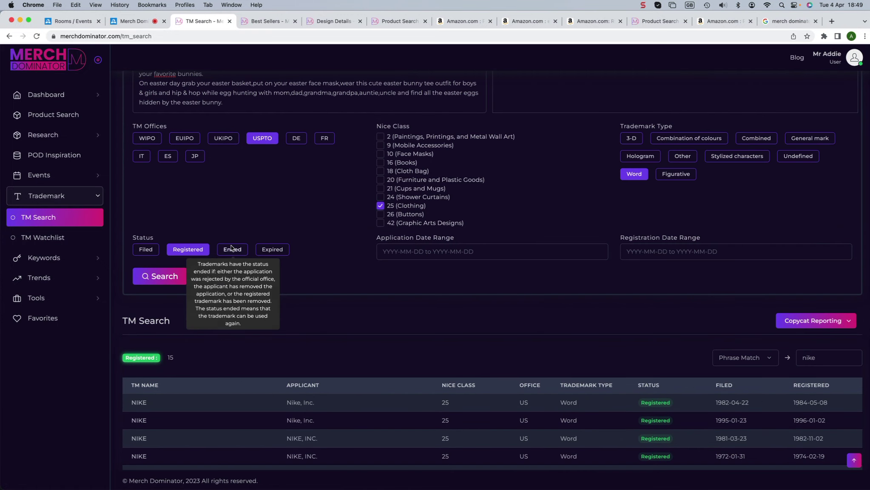
click(143, 249)
click(157, 276)
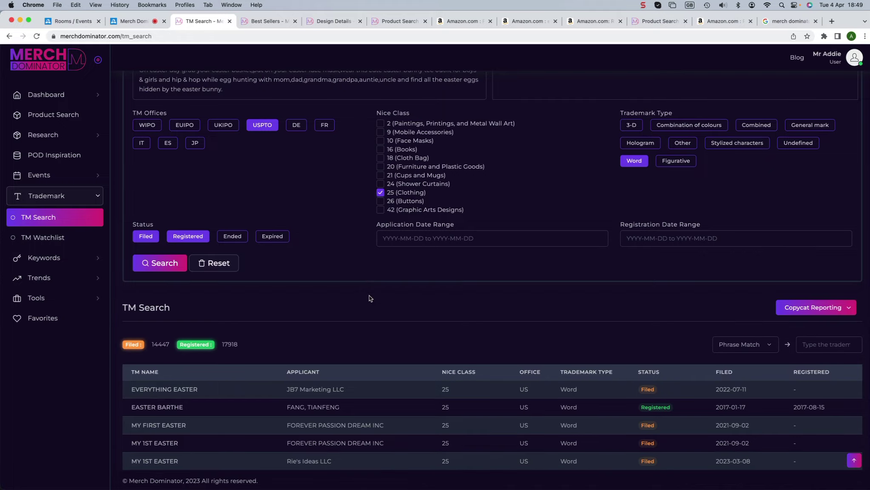
Step: Narrow the combined filed and registered results to the matching keyword "nike" and review them along with the search criteria
scroll(368, 300, down, 5)
scroll(232, 286, up, 5)
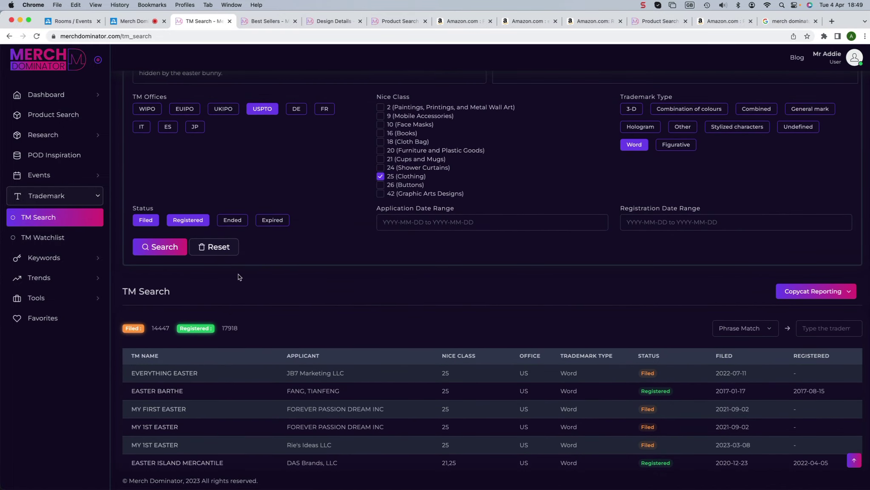
scroll(232, 280, up, 5)
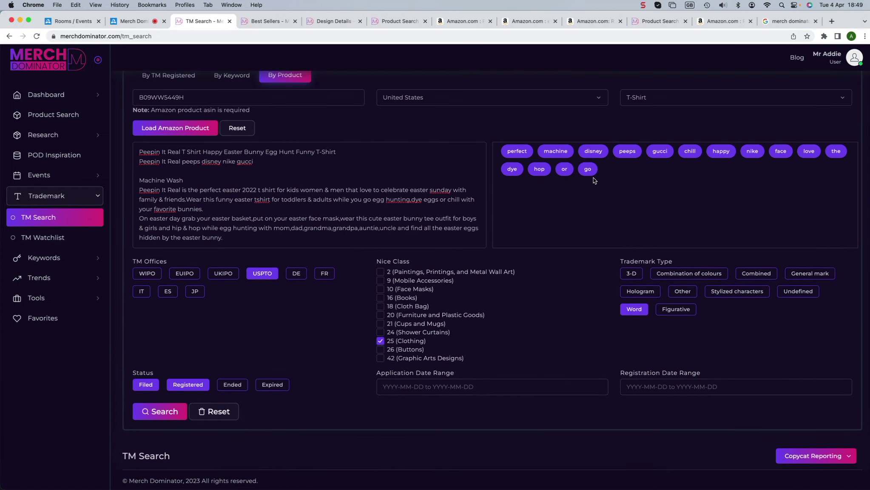
click(756, 153)
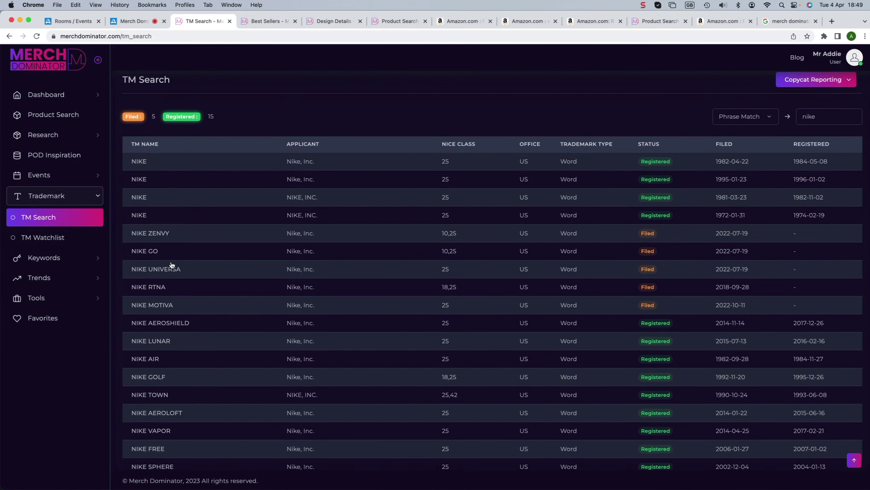
scroll(337, 292, up, 1)
scroll(337, 292, up, 8)
scroll(369, 338, up, 4)
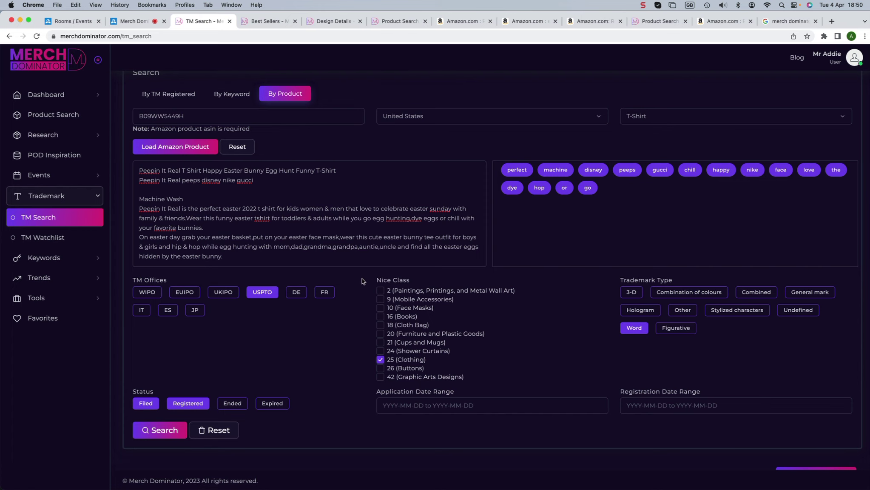
scroll(353, 288, up, 2)
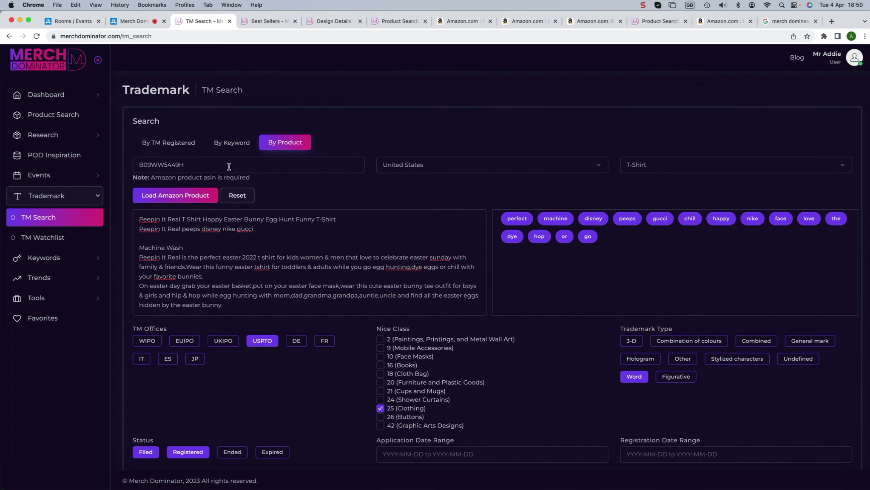
Step: Open the design details of the "Peepin' It Real" shirt from Best Sellers and run its trademark check
click(266, 22)
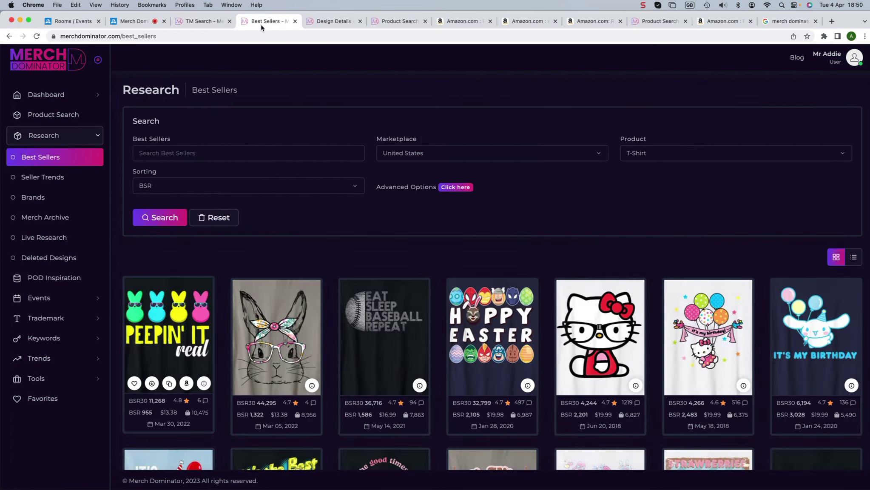
click(203, 383)
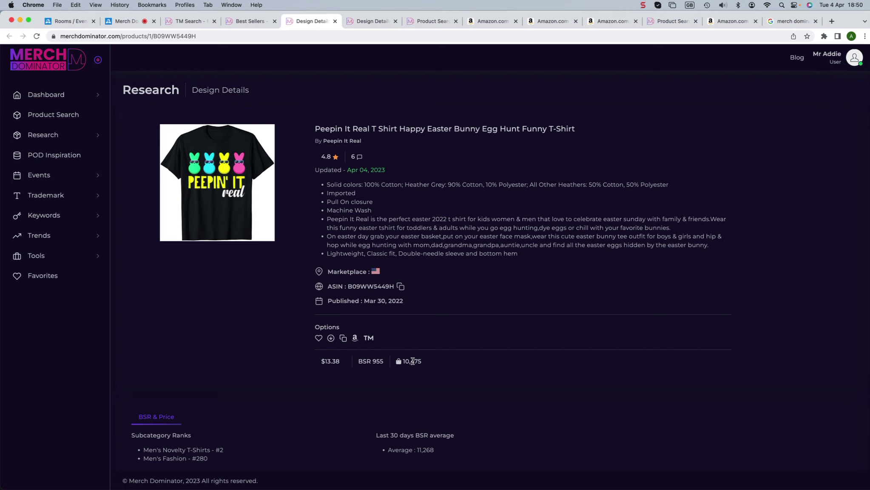
click(368, 339)
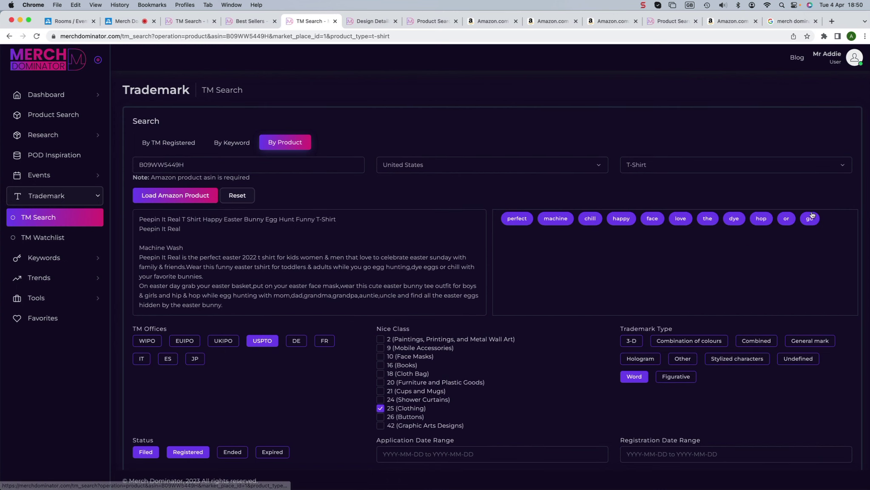
Step: Switch to the LiveWebinar room, show the presentation slides instead of the shared screen, and read the latest chat questions
click(141, 24)
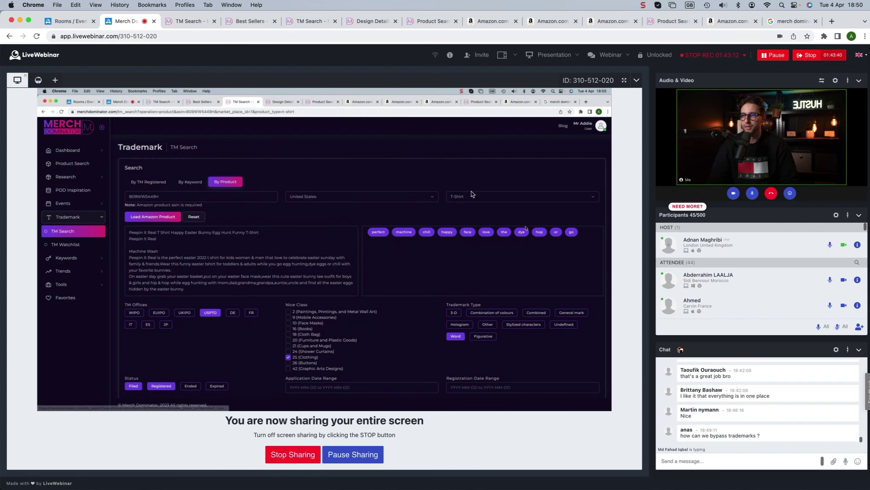
click(40, 80)
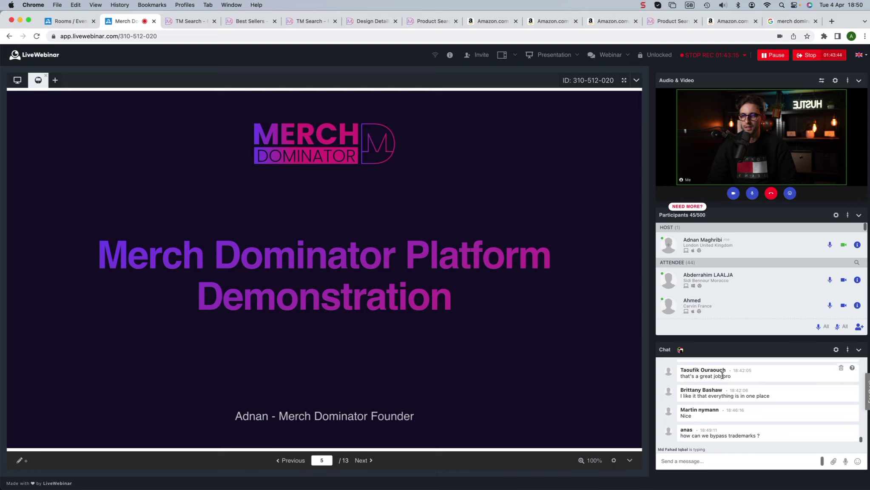
mouse_move(744, 417)
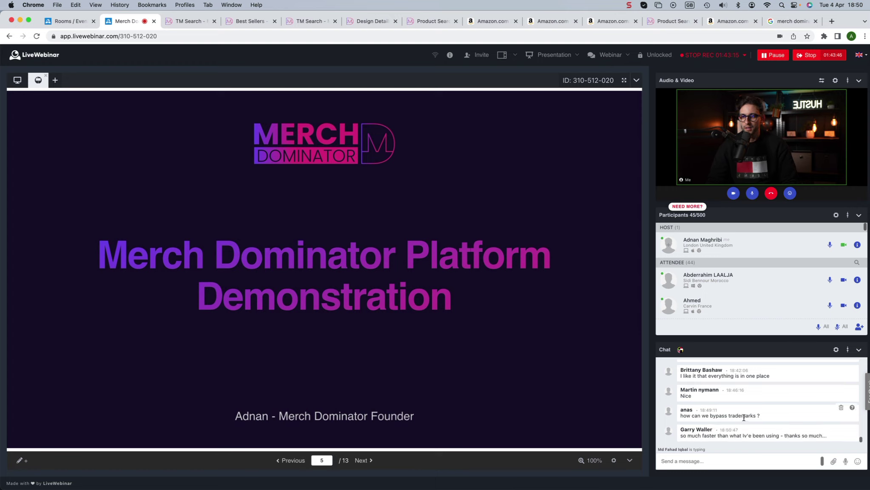